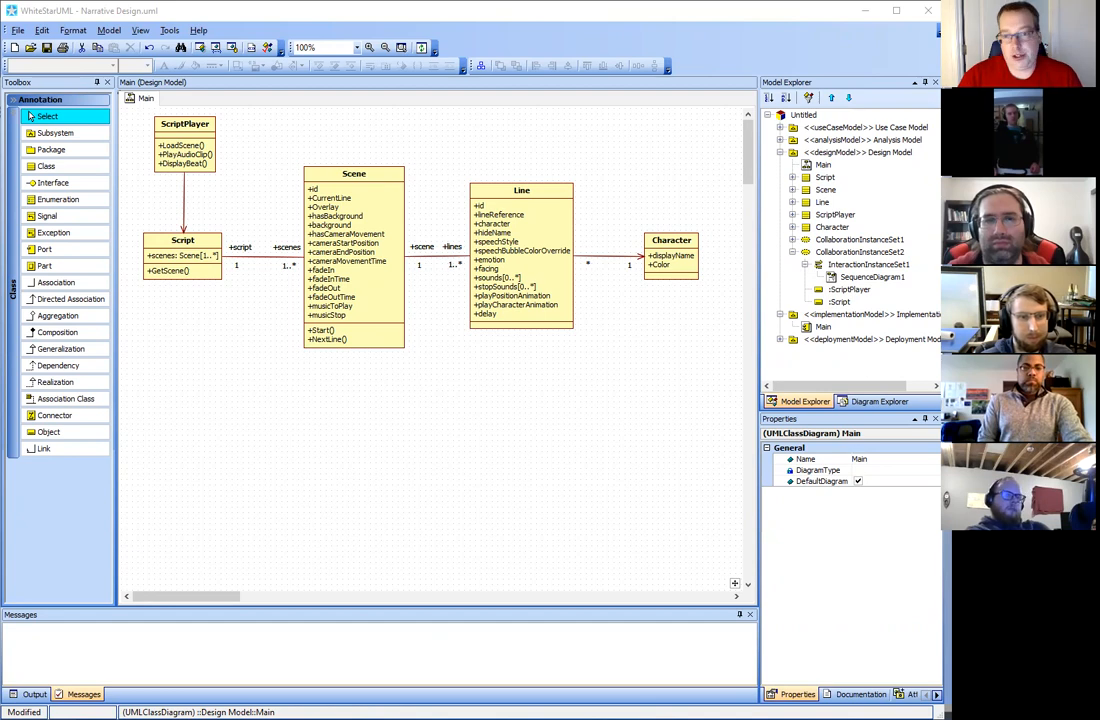
# Examine the association between the Script and Scene classes, including its scenes role and the multiplicity at the Scene end
pyautogui.click(240, 385)
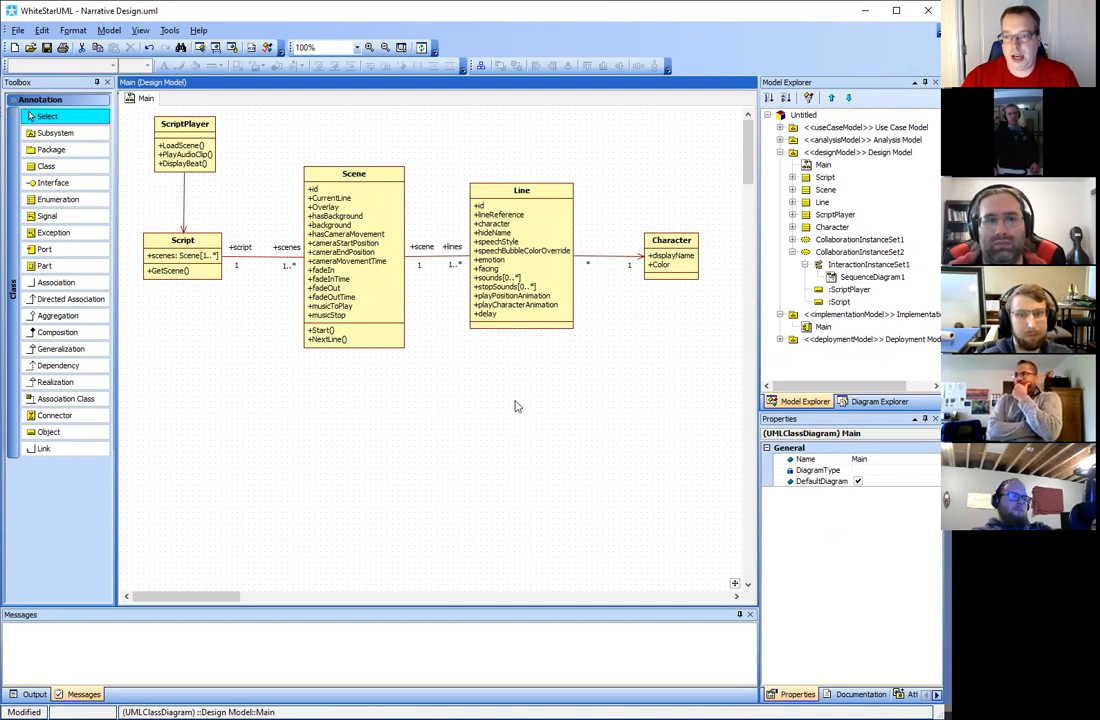
pyautogui.click(256, 259)
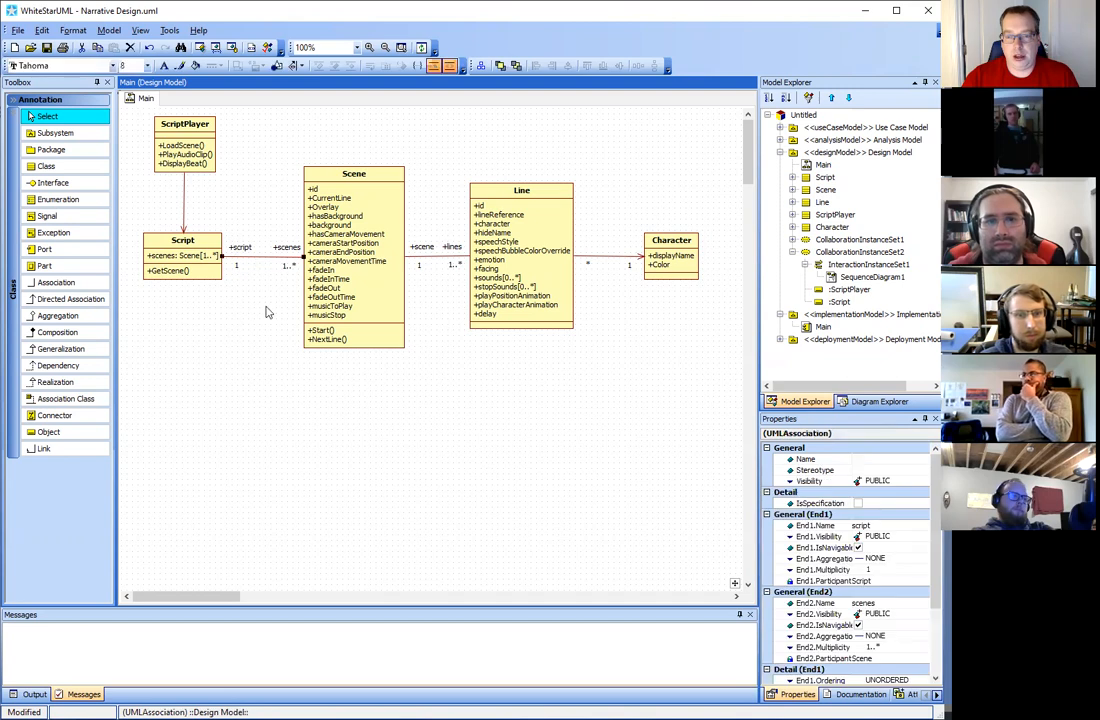
pyautogui.click(210, 260)
pyautogui.click(284, 247)
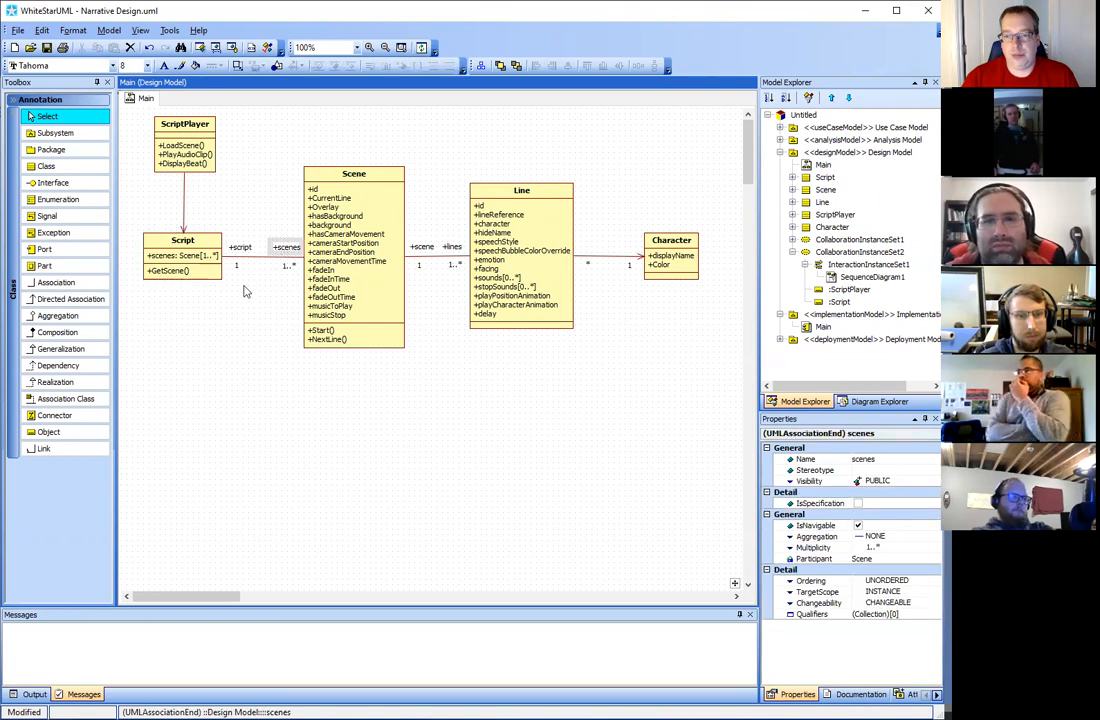
pyautogui.click(276, 279)
pyautogui.click(288, 246)
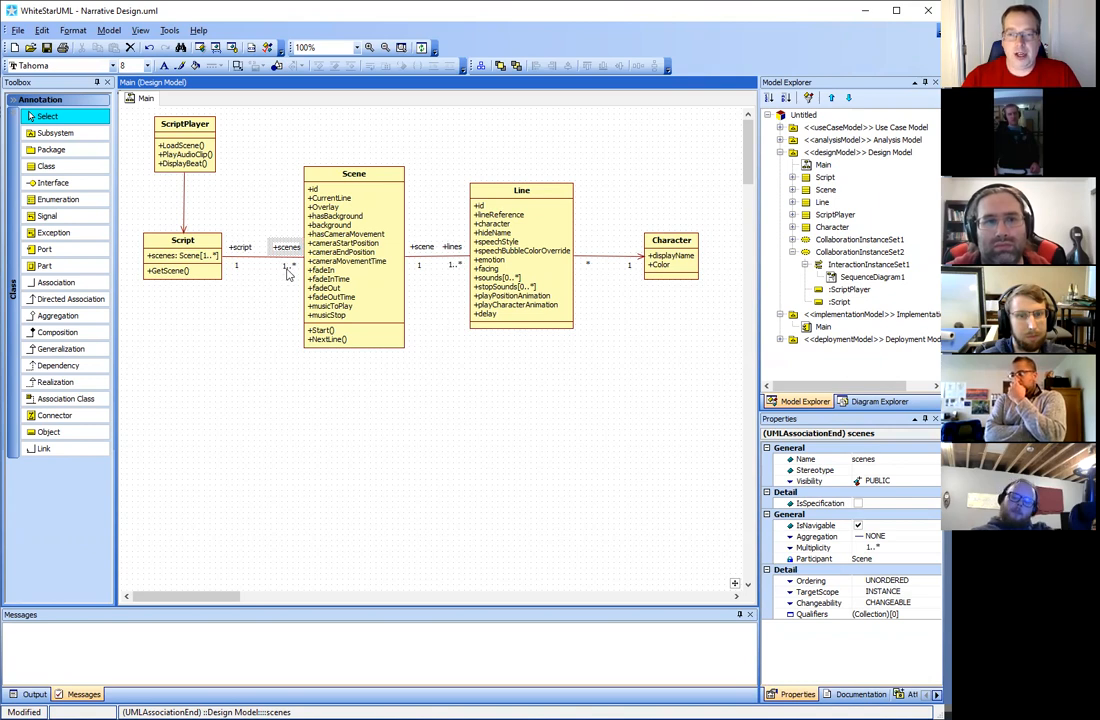
pyautogui.click(287, 268)
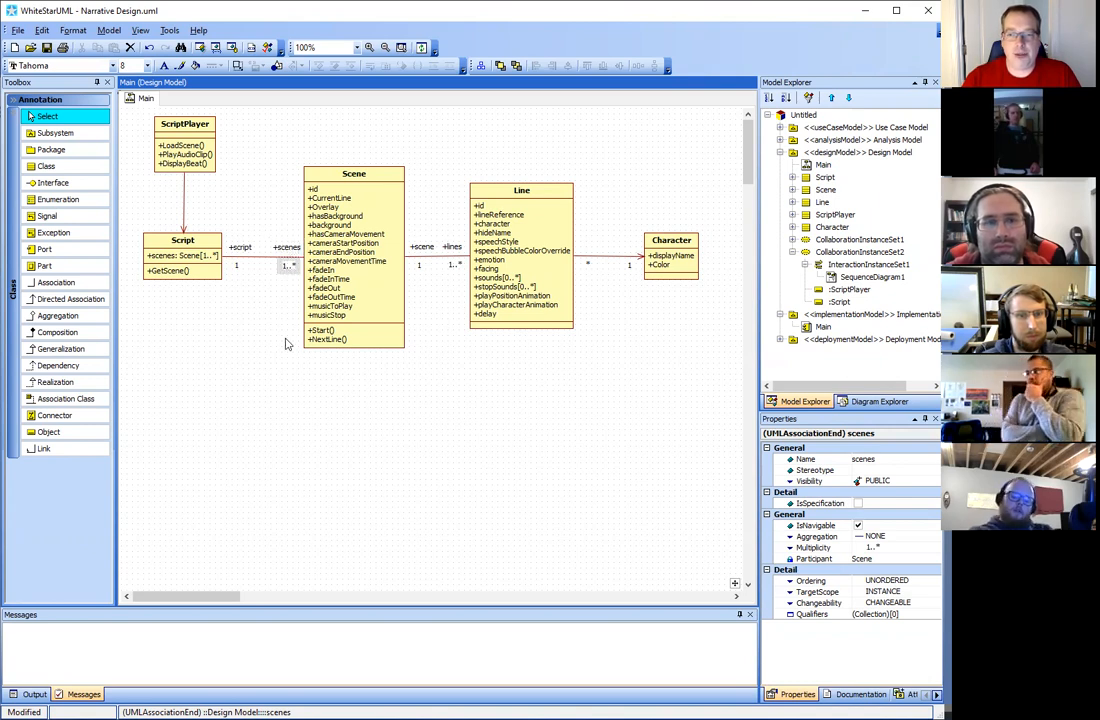
pyautogui.click(280, 298)
pyautogui.click(287, 266)
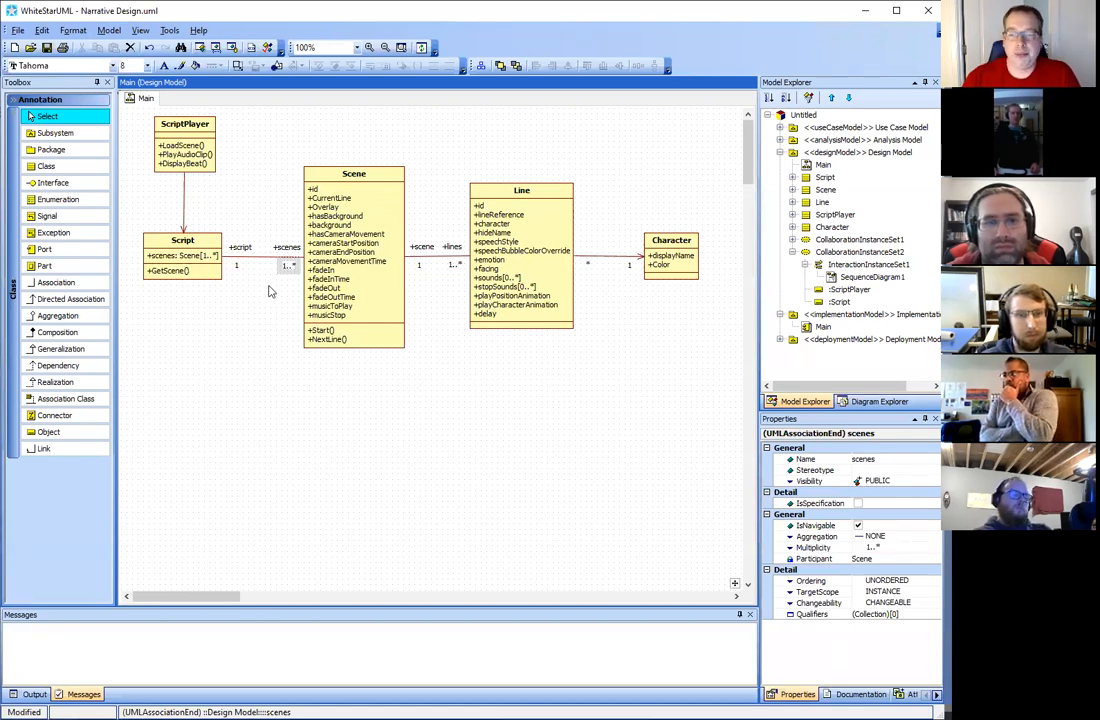
pyautogui.click(268, 291)
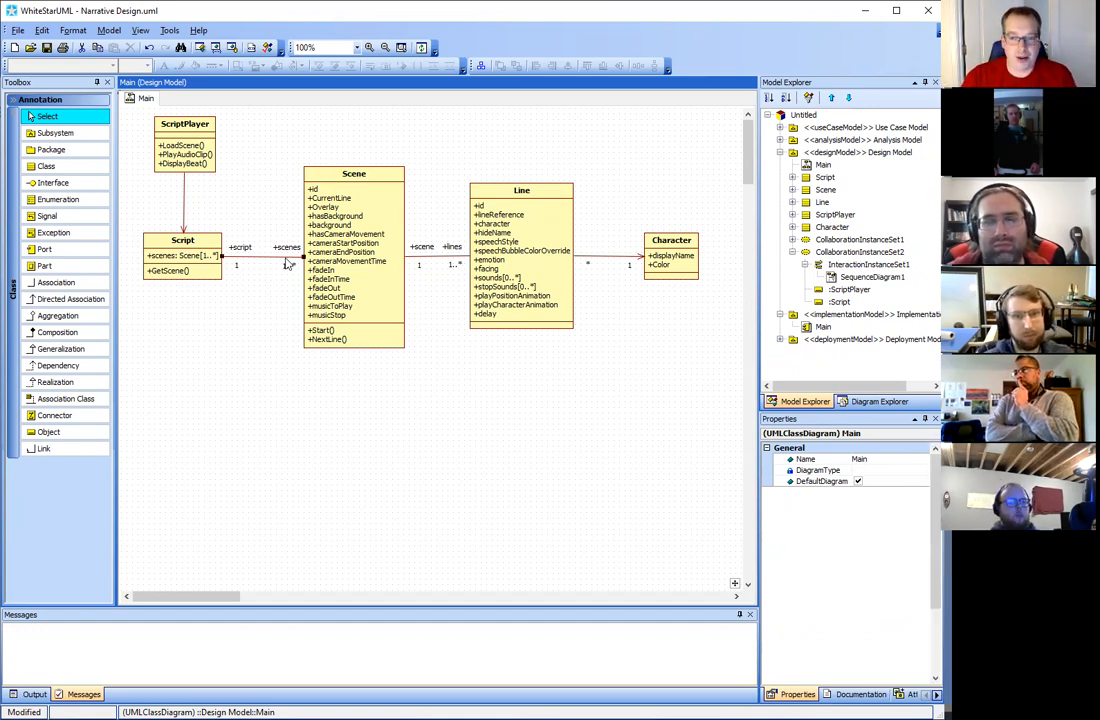
pyautogui.click(287, 265)
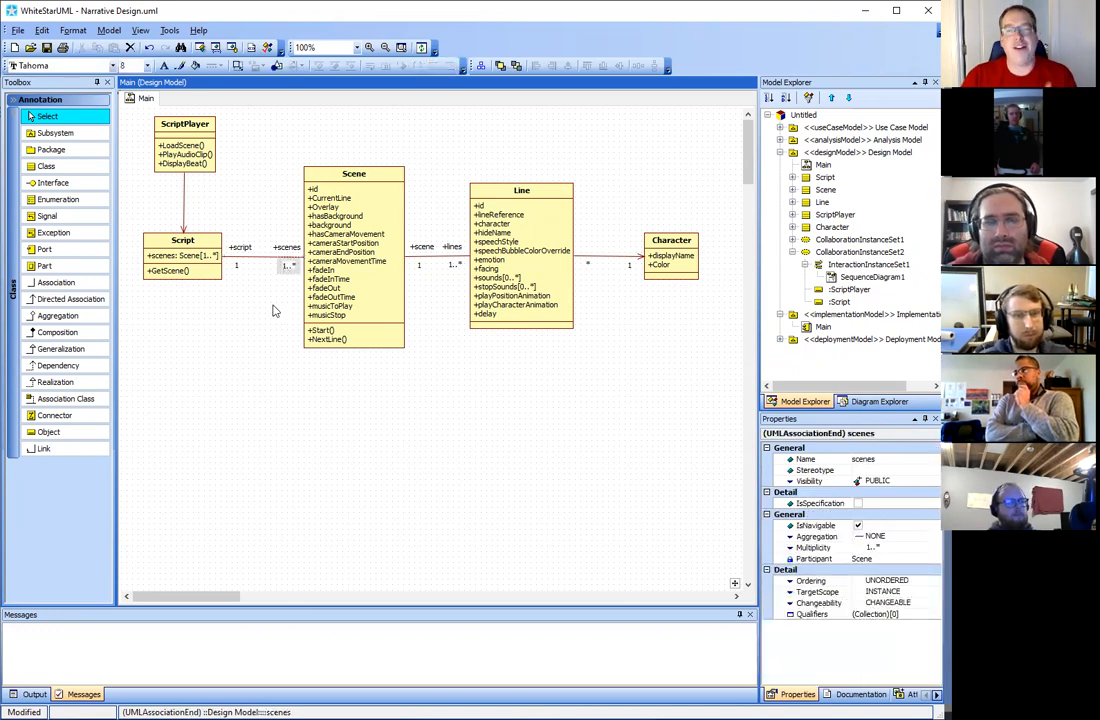
pyautogui.click(275, 311)
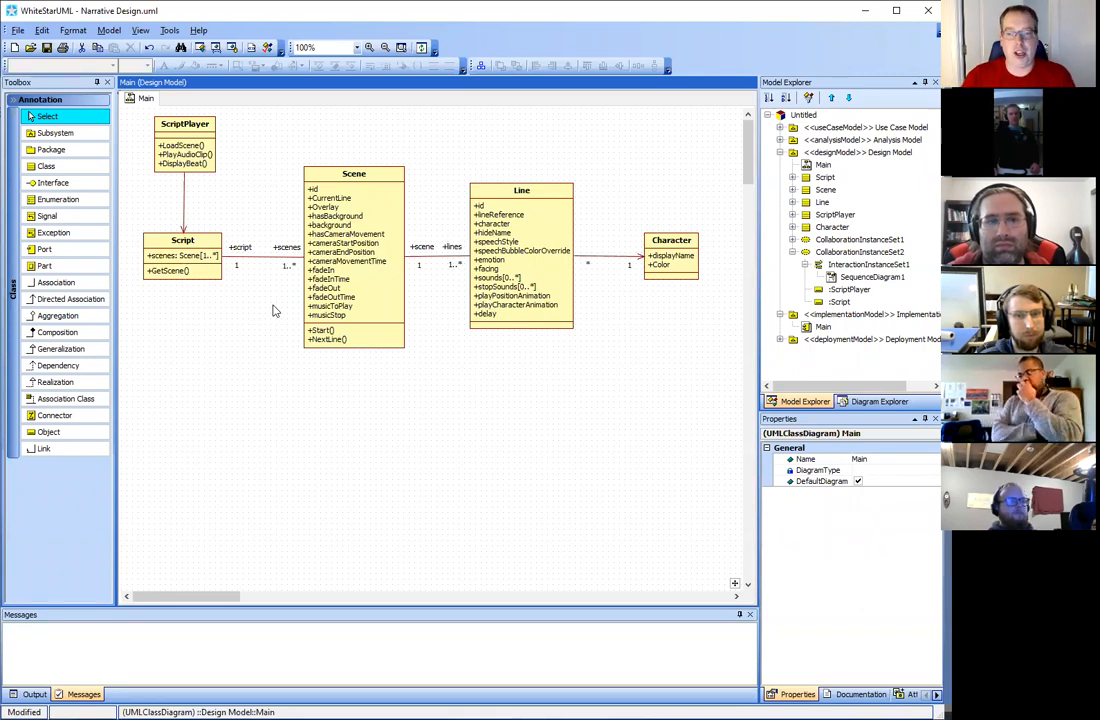
pyautogui.click(288, 265)
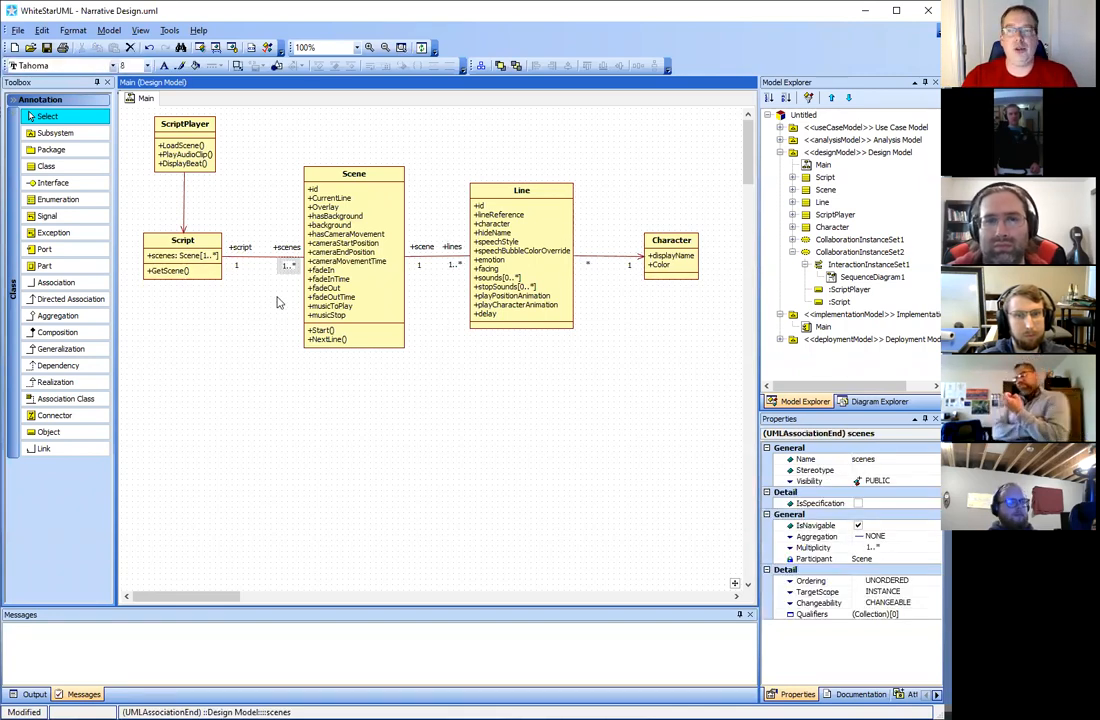
# Inspect the multiplicity at the Line end of the Scene–Line association and at the Character end of the Line–Character association
pyautogui.click(345, 285)
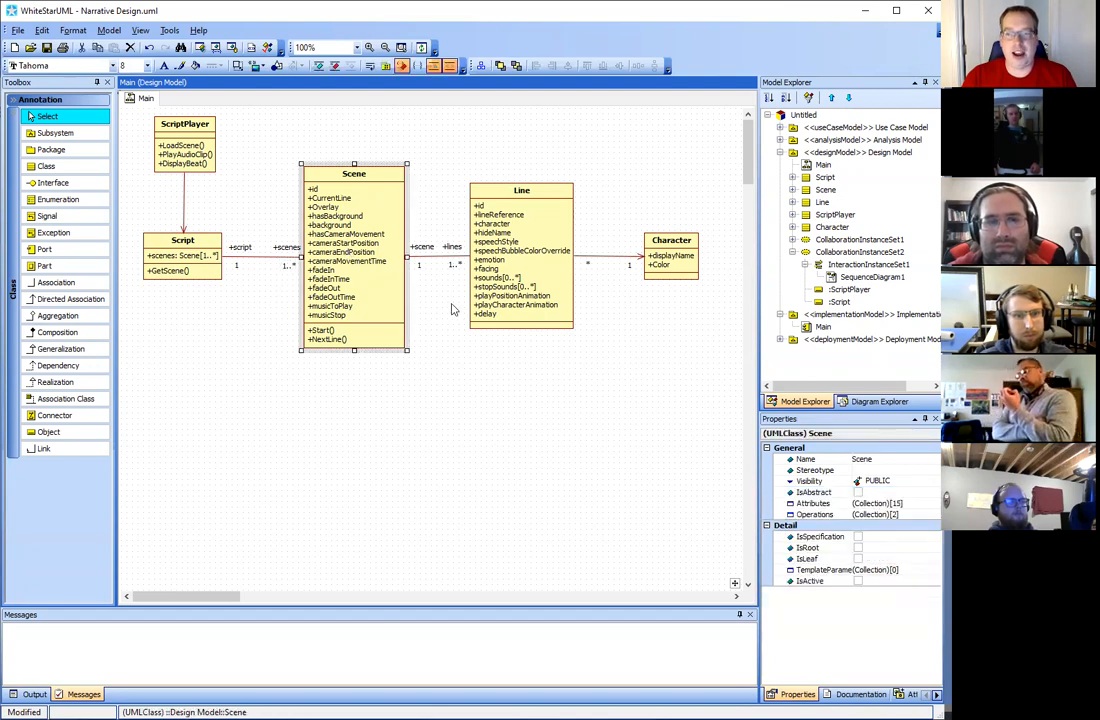
pyautogui.click(452, 310)
pyautogui.click(454, 265)
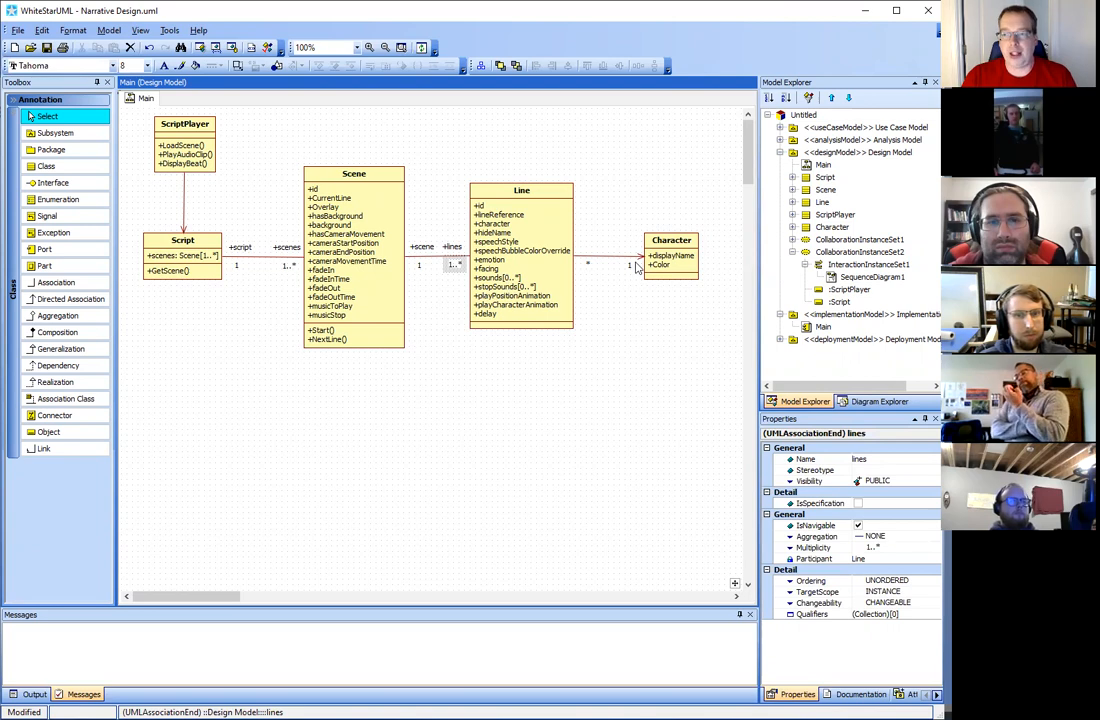
pyautogui.click(632, 300)
pyautogui.click(630, 265)
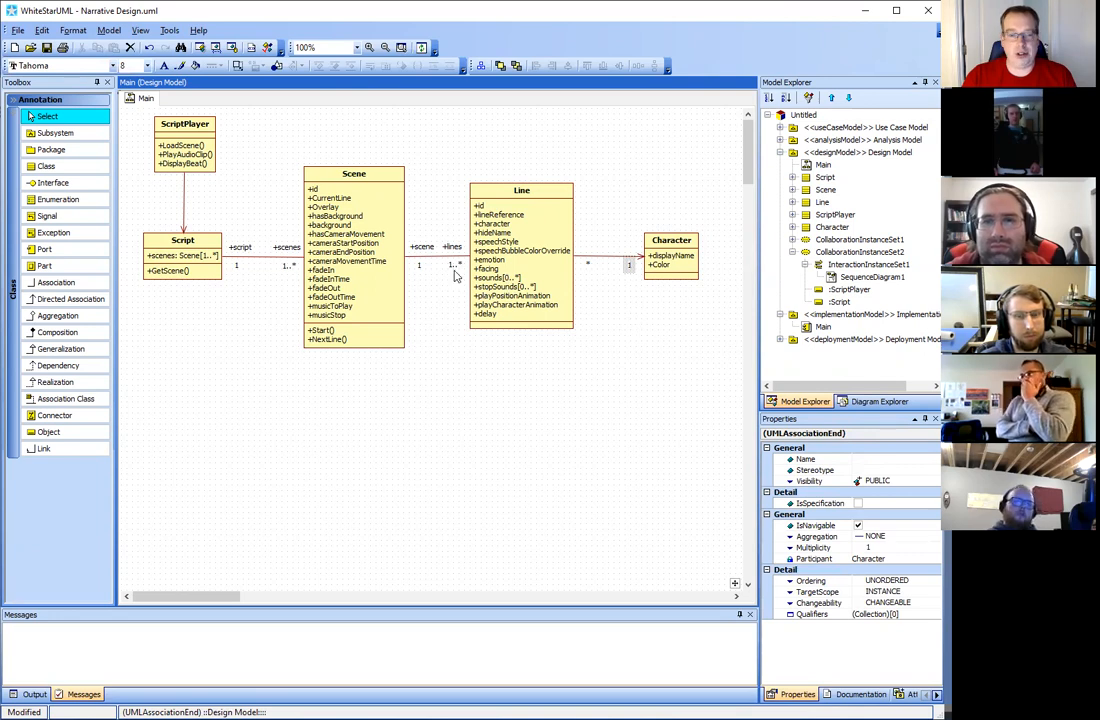
pyautogui.click(636, 316)
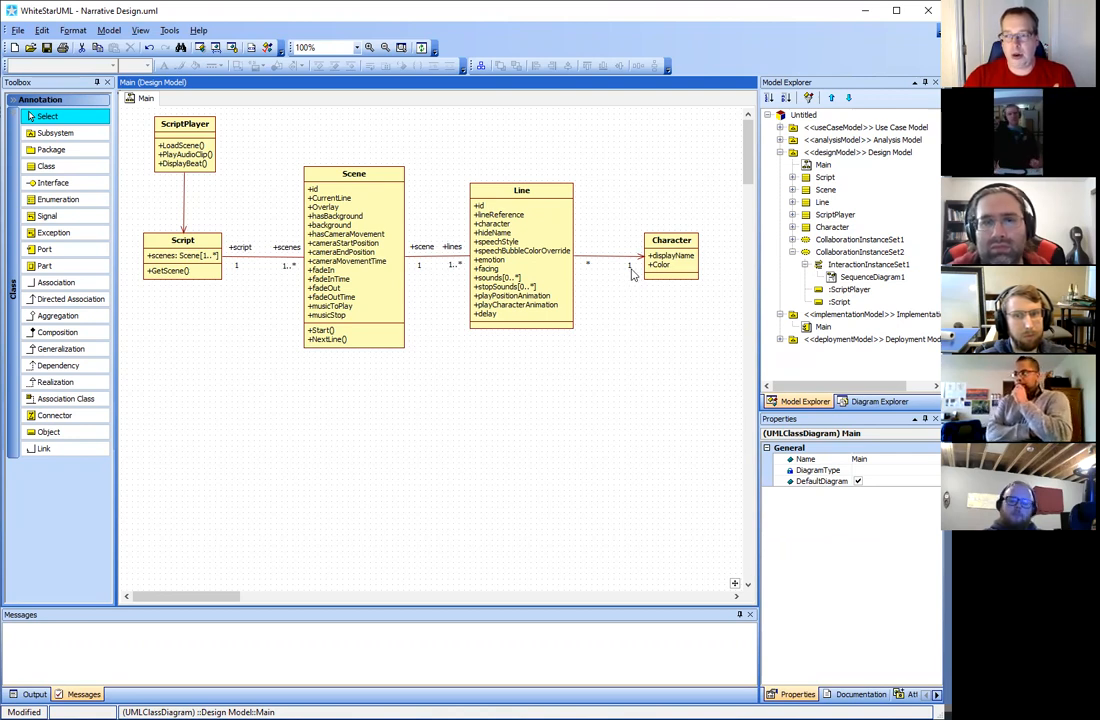
# Set the multiplicity at the Character end of the Line–Character association to 1..*
pyautogui.click(631, 271)
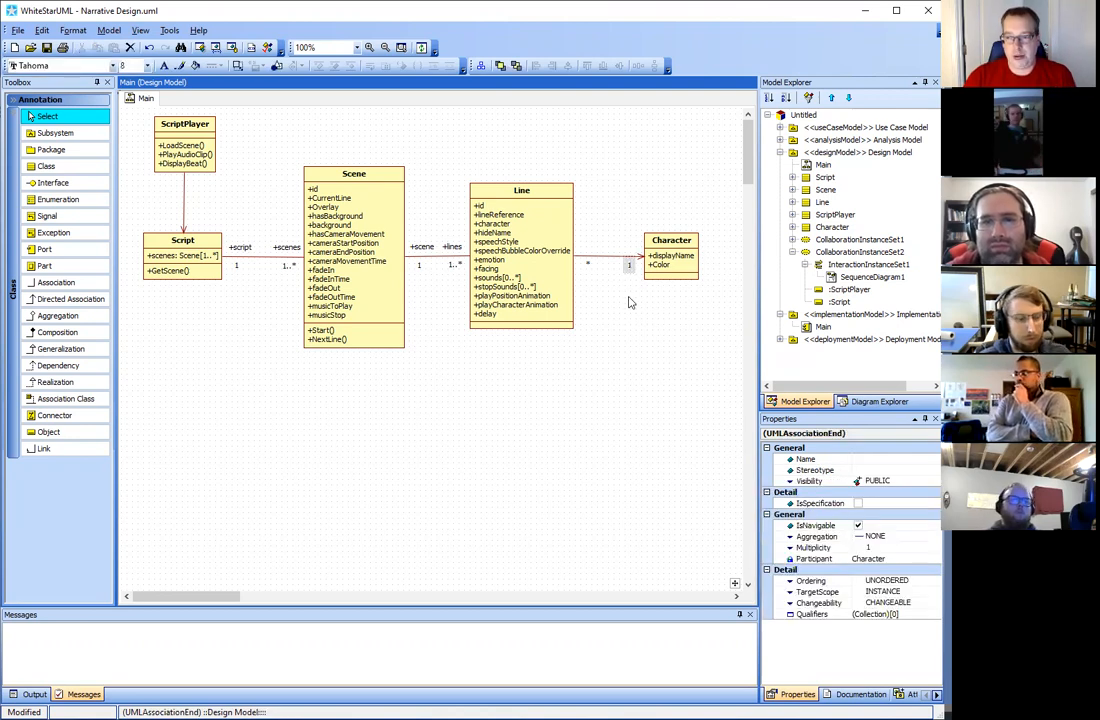
pyautogui.click(885, 548)
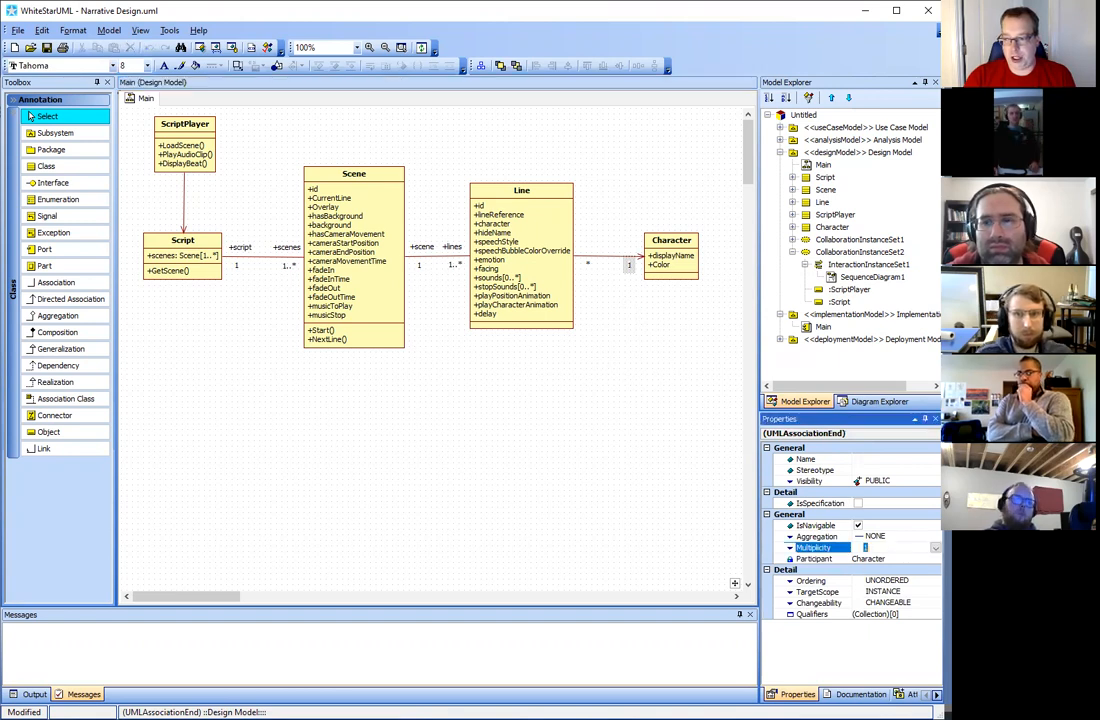
pyautogui.click(936, 548)
pyautogui.click(878, 586)
pyautogui.click(674, 445)
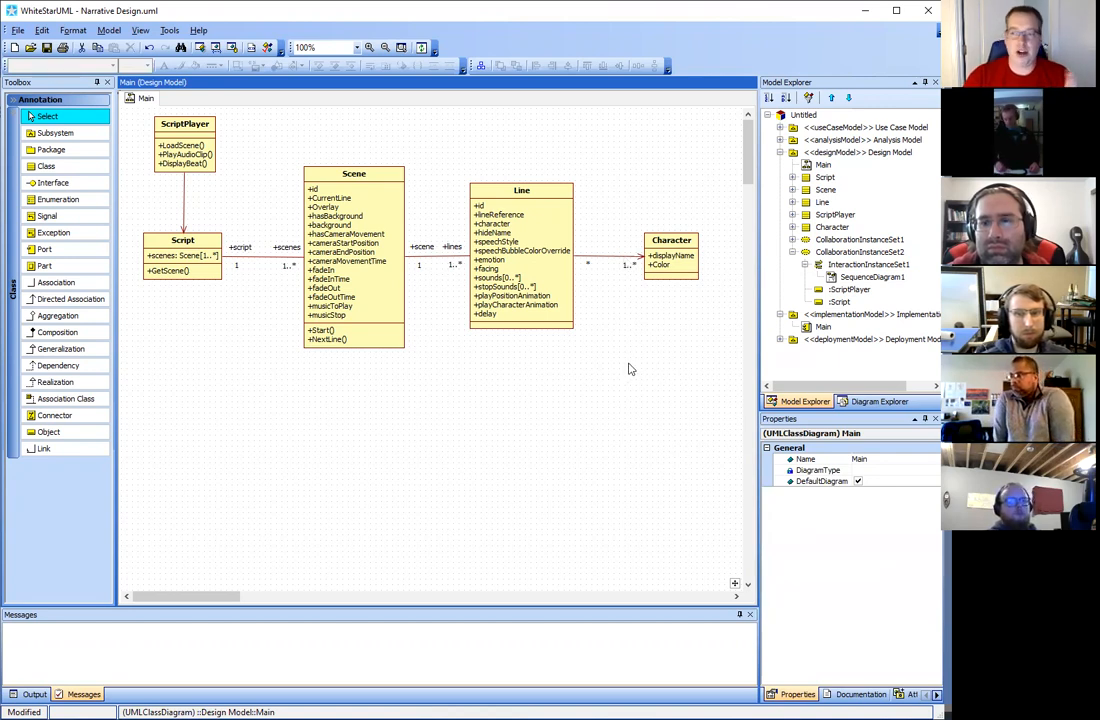
# Set the Character end's multiplicity on the Line–Character association back to 1
pyautogui.click(629, 264)
pyautogui.click(890, 547)
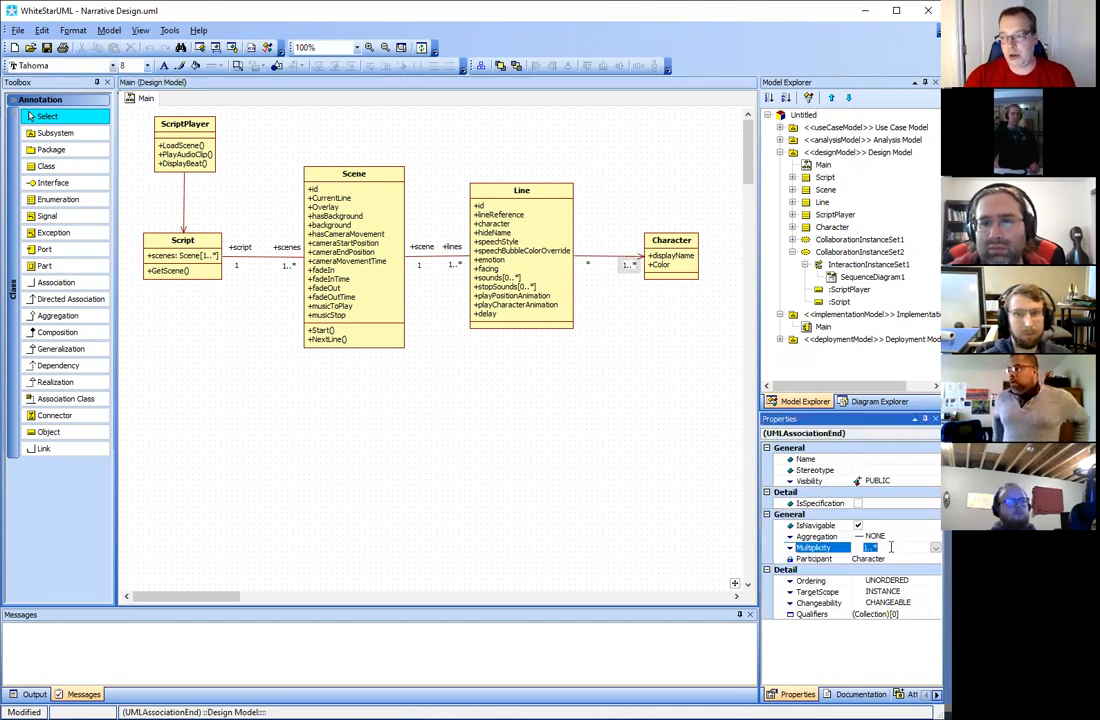
pyautogui.click(936, 548)
pyautogui.click(871, 569)
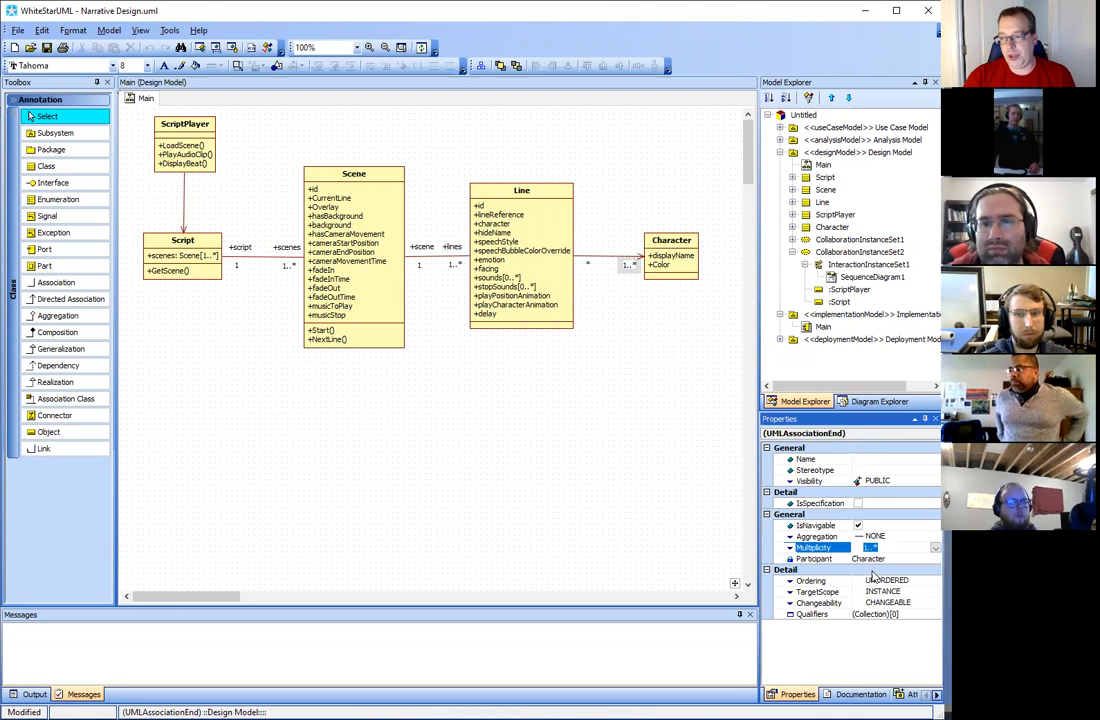
pyautogui.click(658, 386)
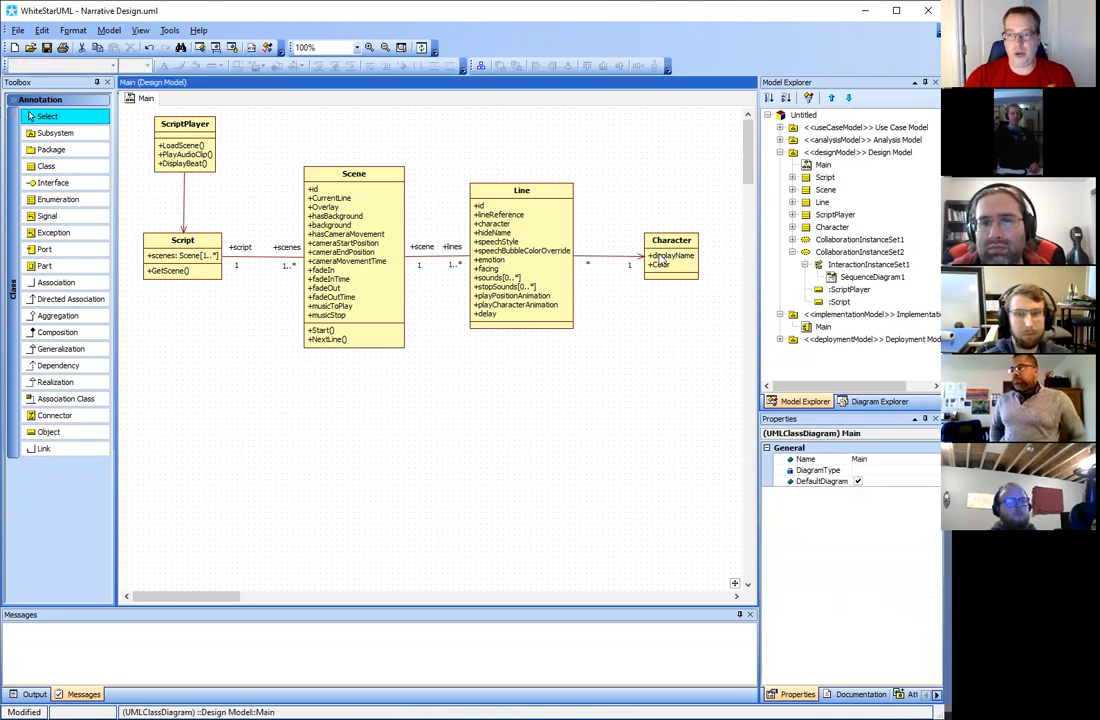
# Compare the multiplicities at the Line end and the Character end of the association between those two classes
pyautogui.click(588, 264)
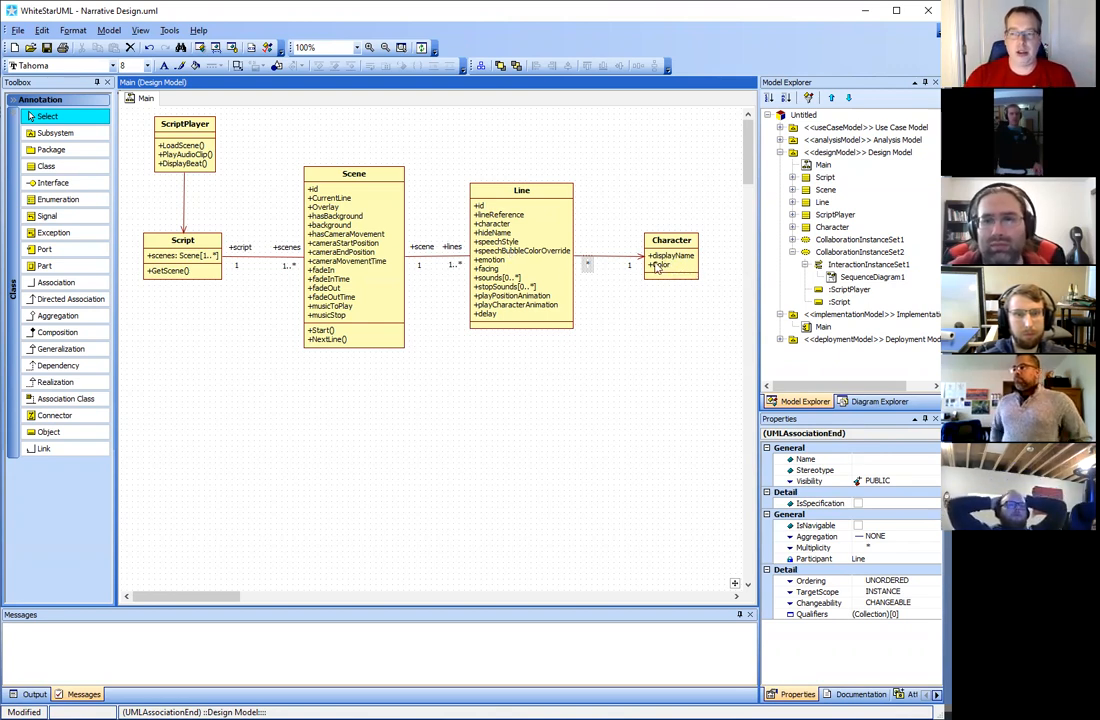
pyautogui.click(626, 266)
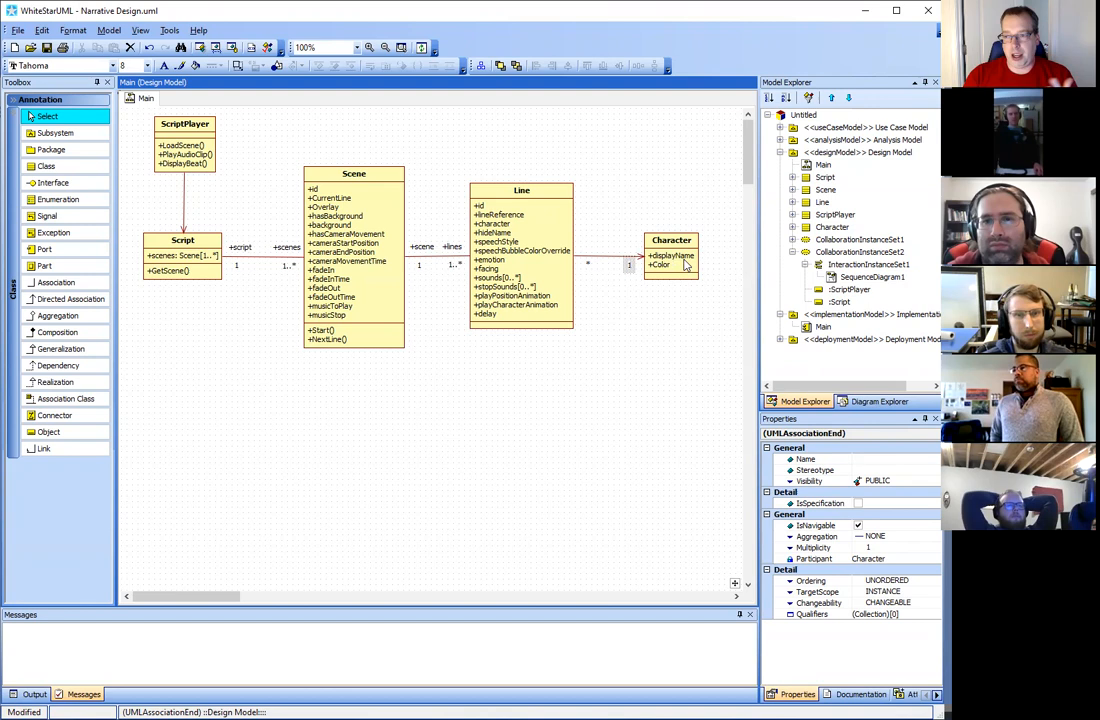
pyautogui.click(586, 265)
pyautogui.click(588, 264)
pyautogui.click(602, 340)
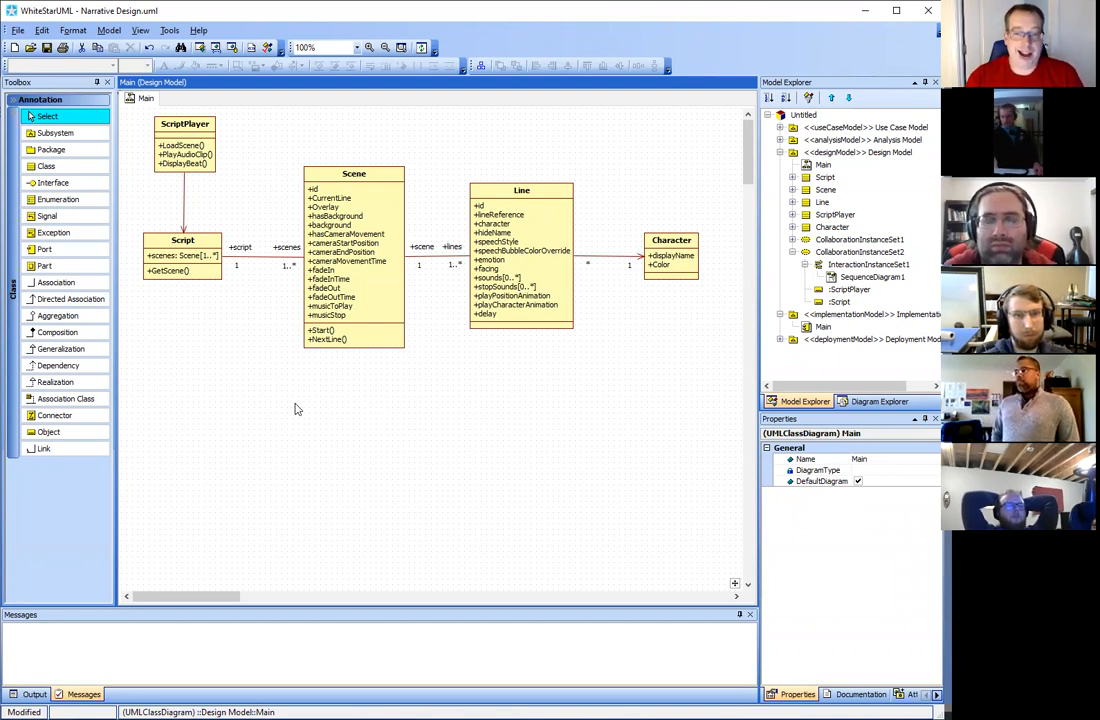
pyautogui.click(196, 146)
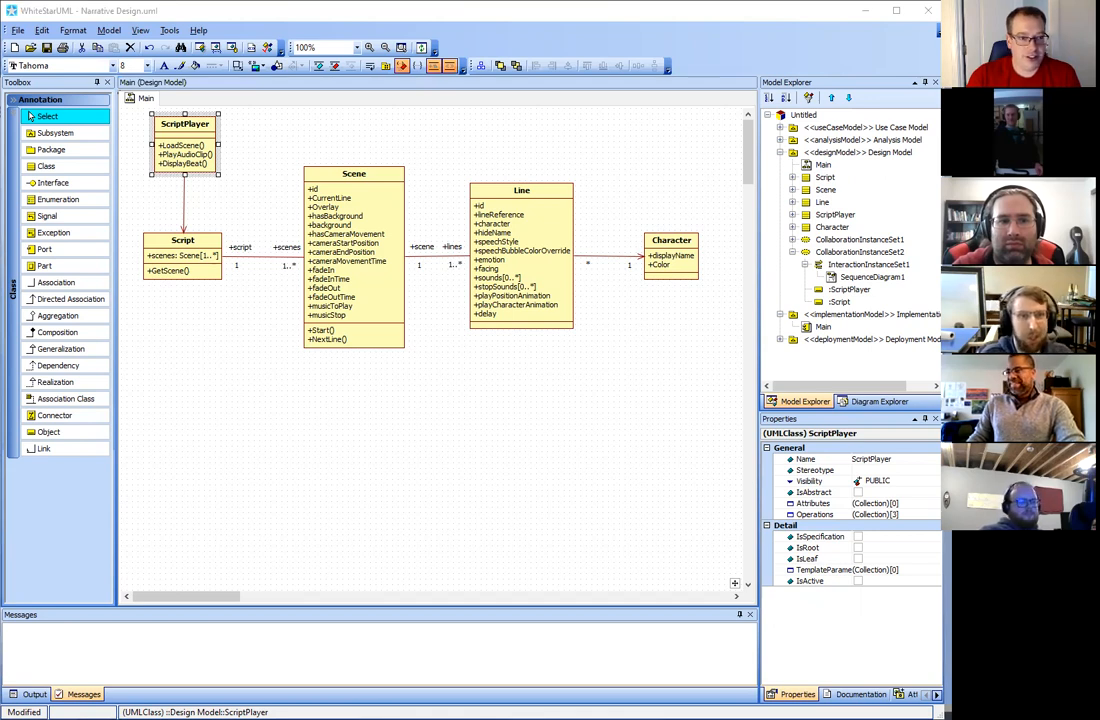
pyautogui.click(185, 459)
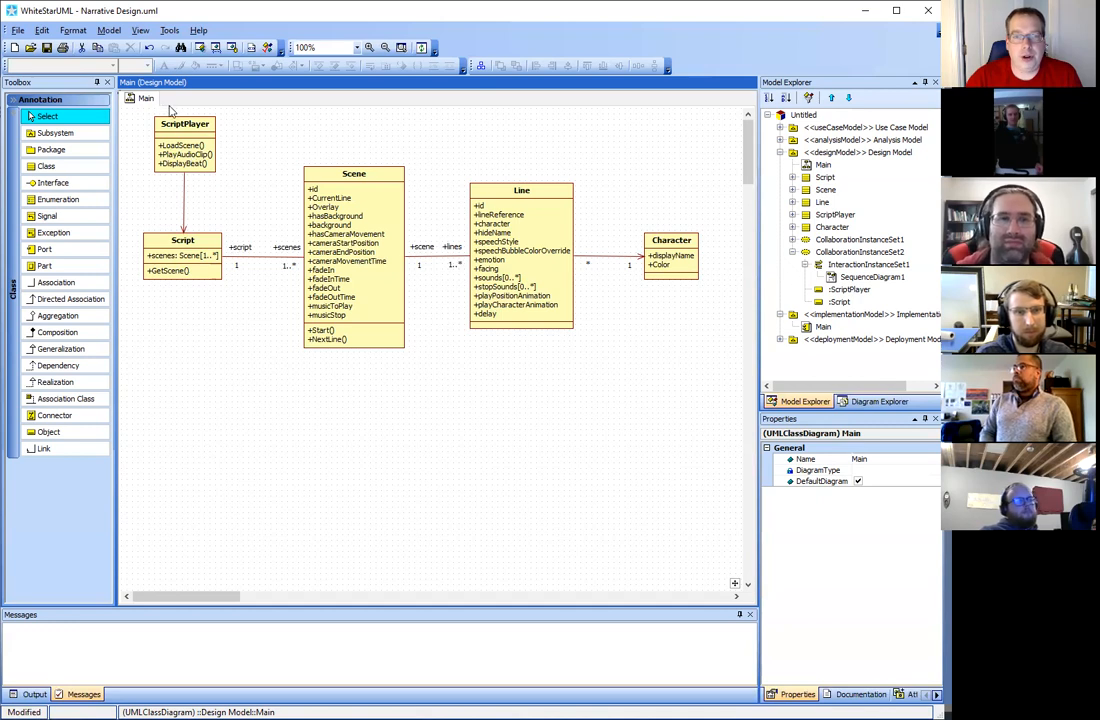
pyautogui.click(19, 33)
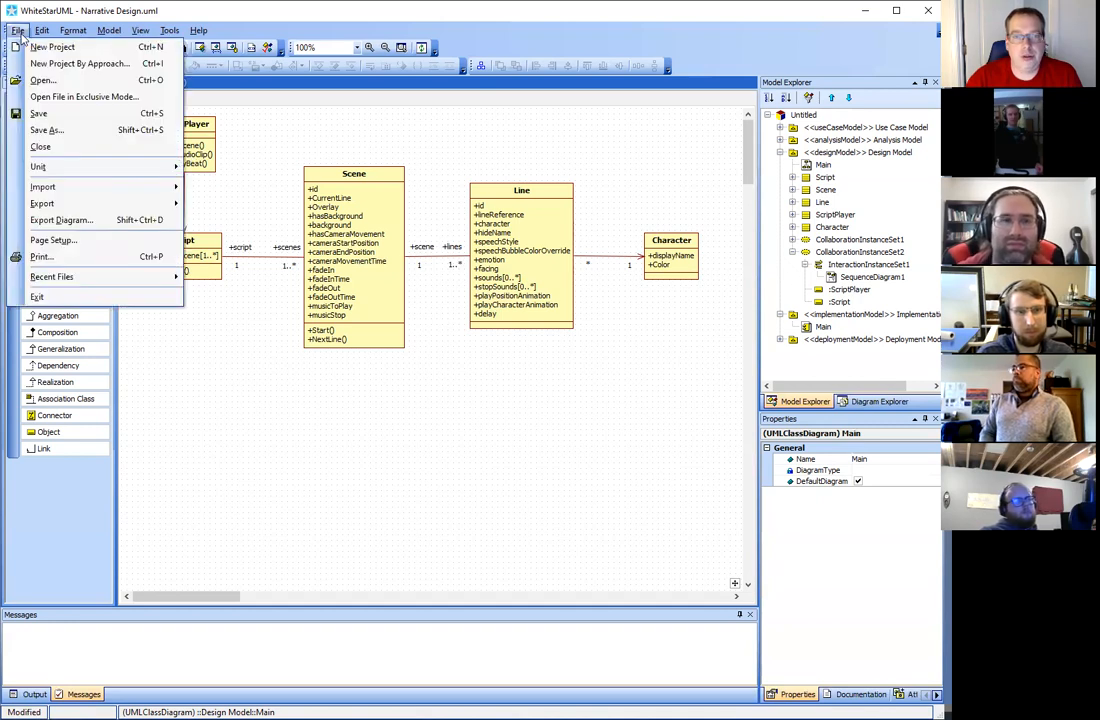
pyautogui.click(19, 33)
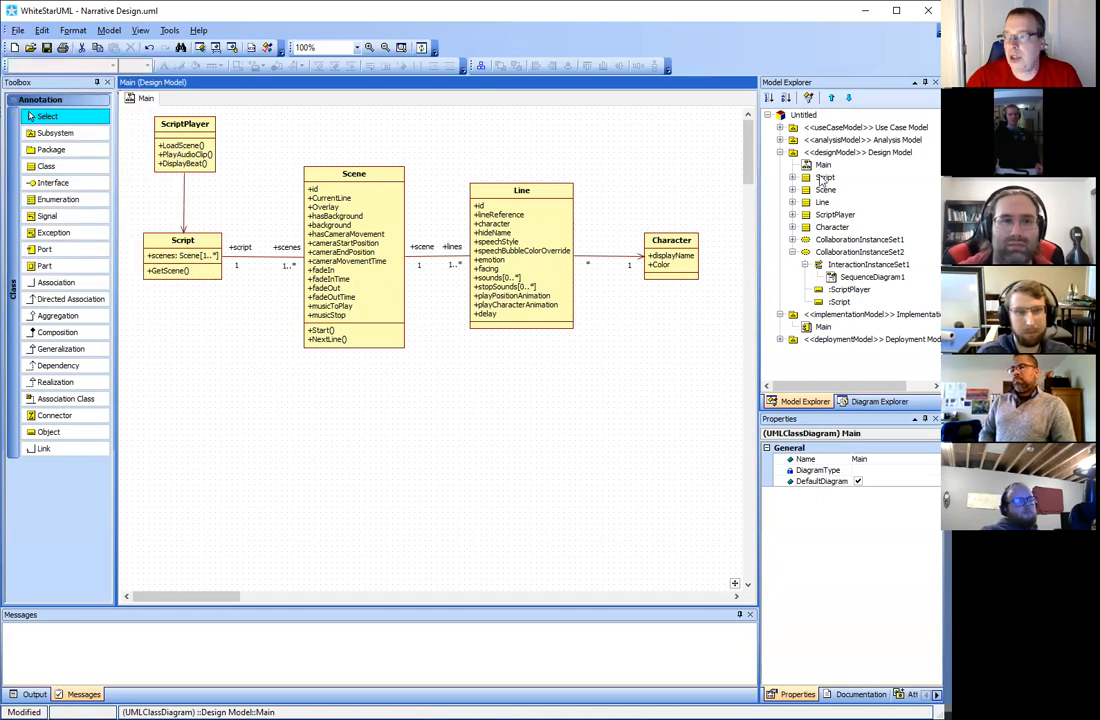
# Add a new sequence diagram to the Design Model
pyautogui.rightClick(836, 154)
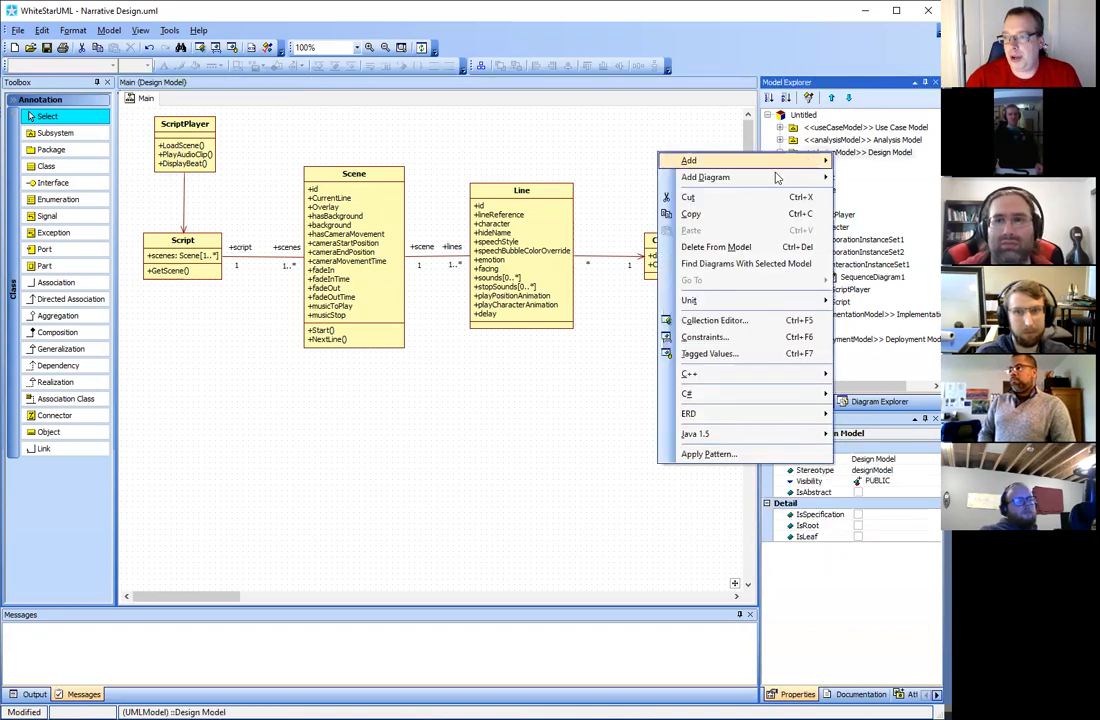
pyautogui.moveTo(770, 177)
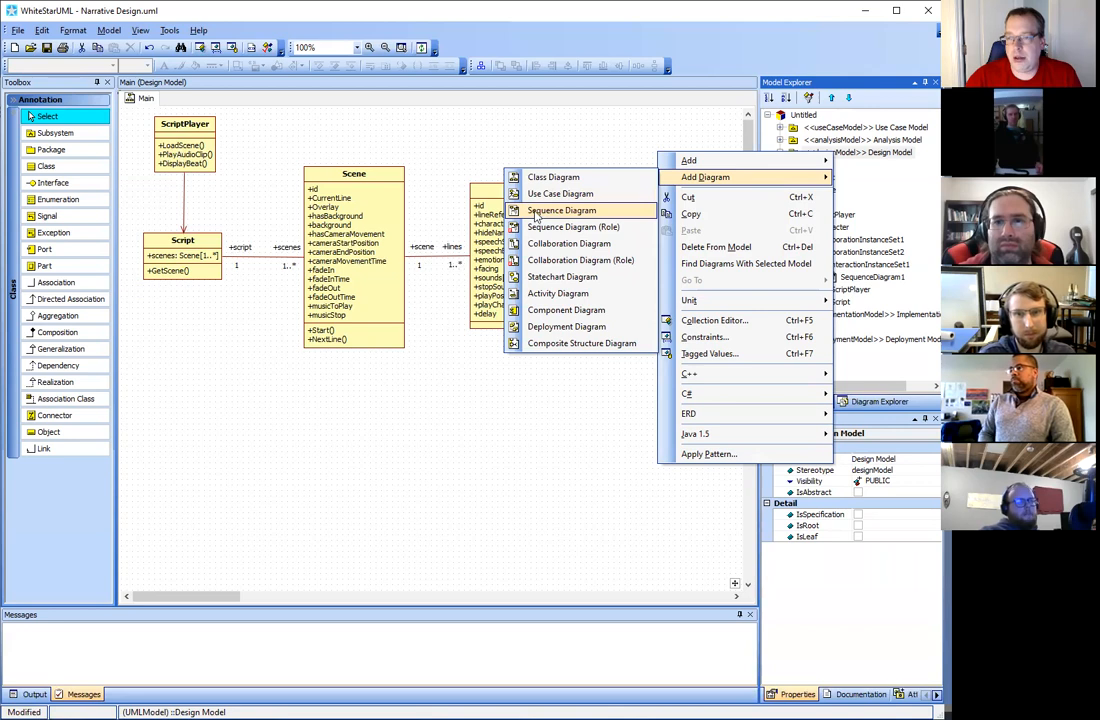
pyautogui.click(535, 211)
pyautogui.click(252, 221)
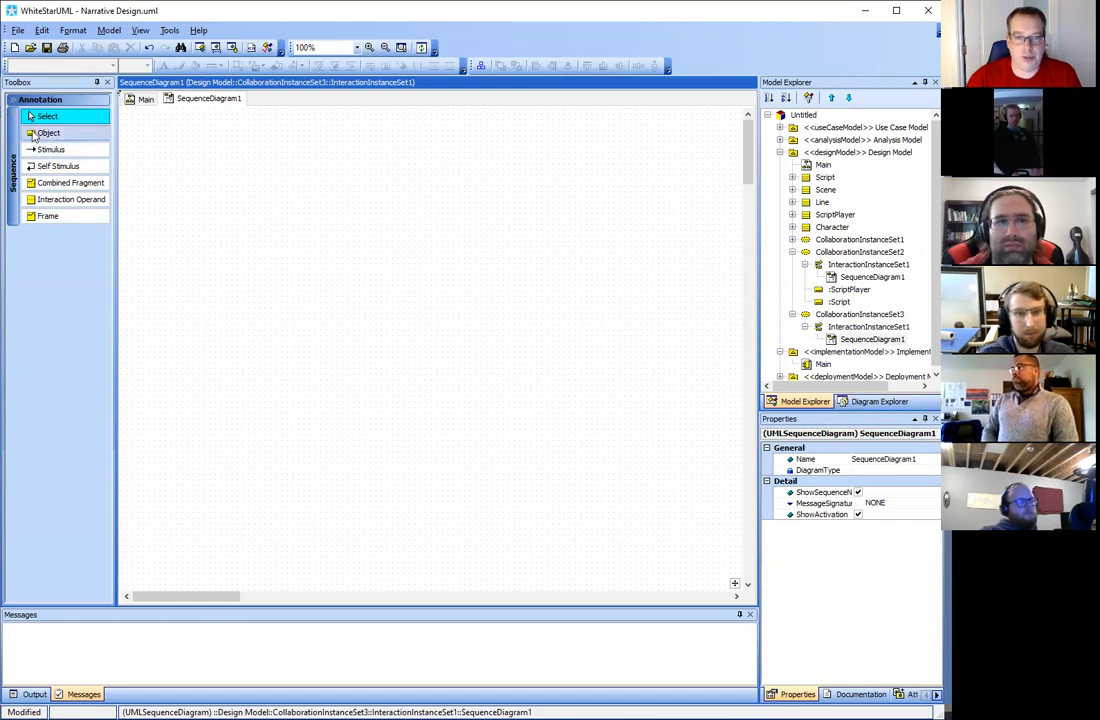
# Place two generic objects with default names side by side near the top of the new sequence diagram
pyautogui.click(48, 133)
pyautogui.click(160, 135)
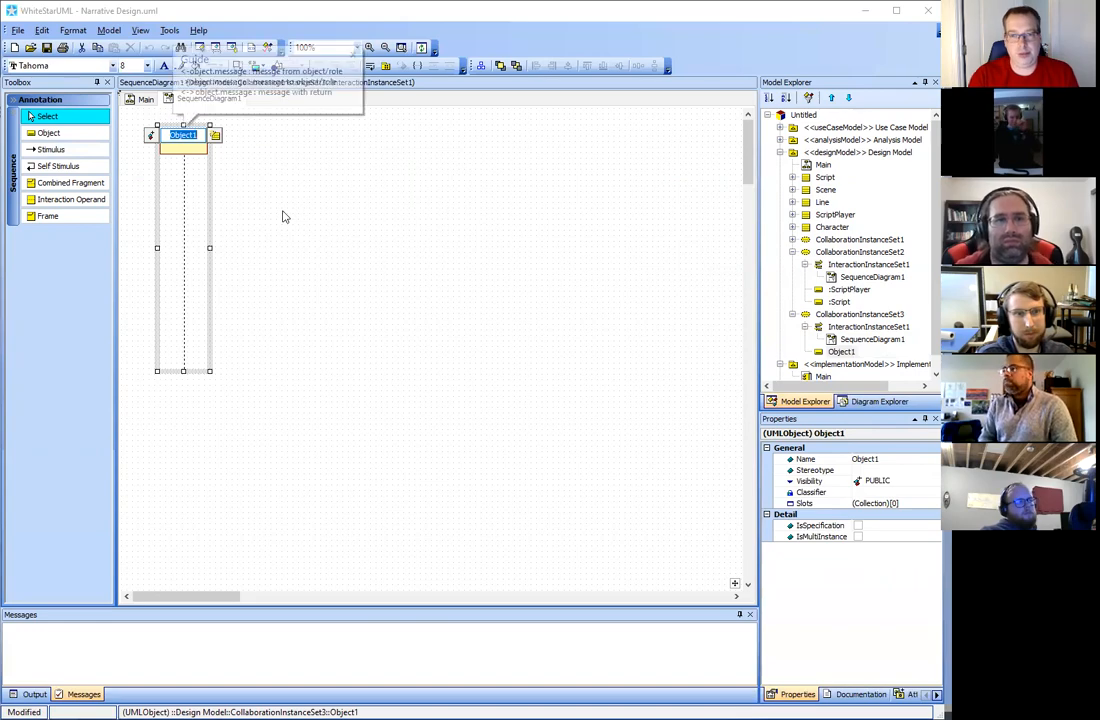
pyautogui.press('Return')
pyautogui.click(90, 133)
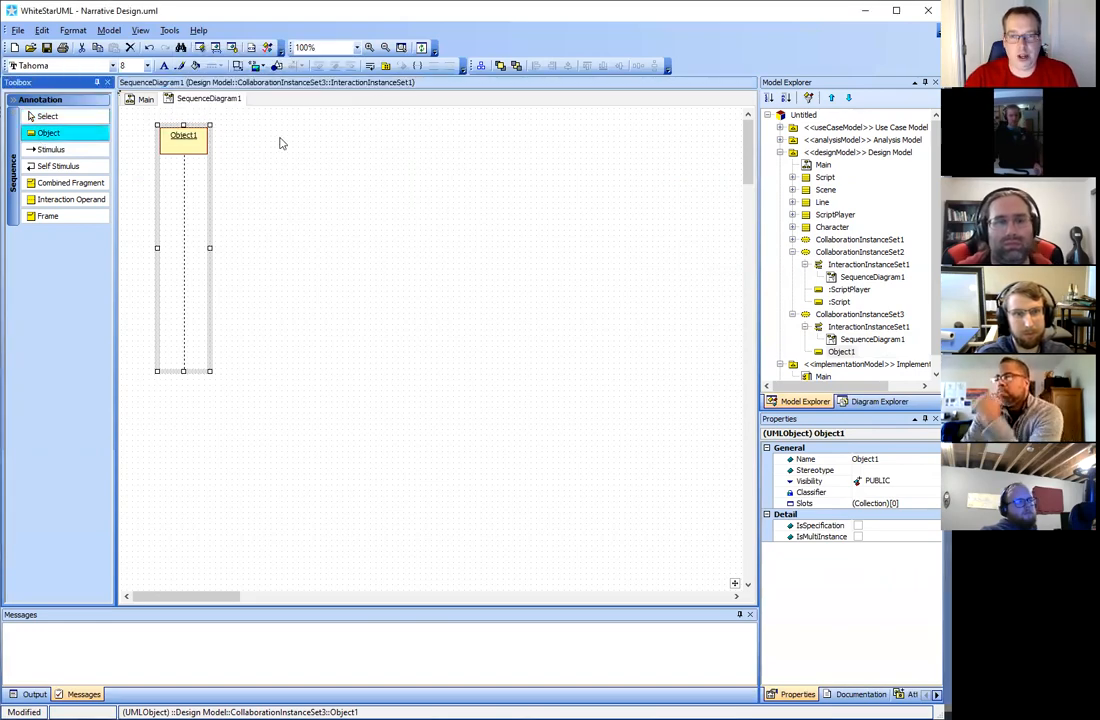
pyautogui.click(277, 140)
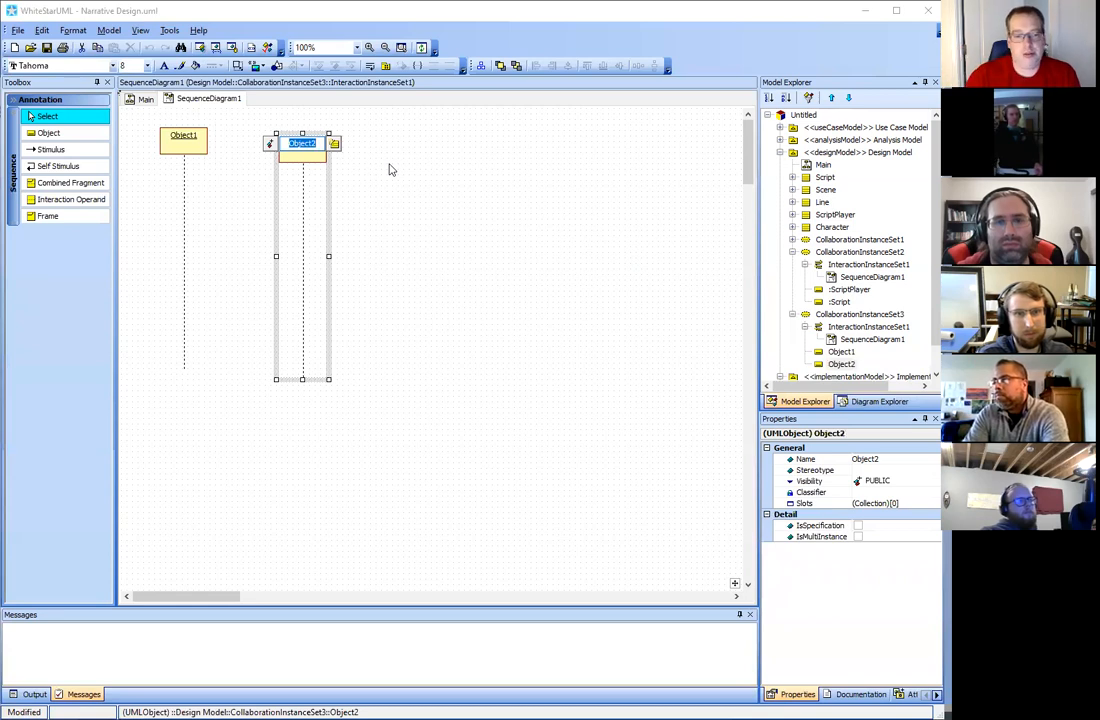
# Delete both generic objects from the sequence diagram
pyautogui.click(312, 155)
pyautogui.click(312, 155)
pyautogui.press('Delete')
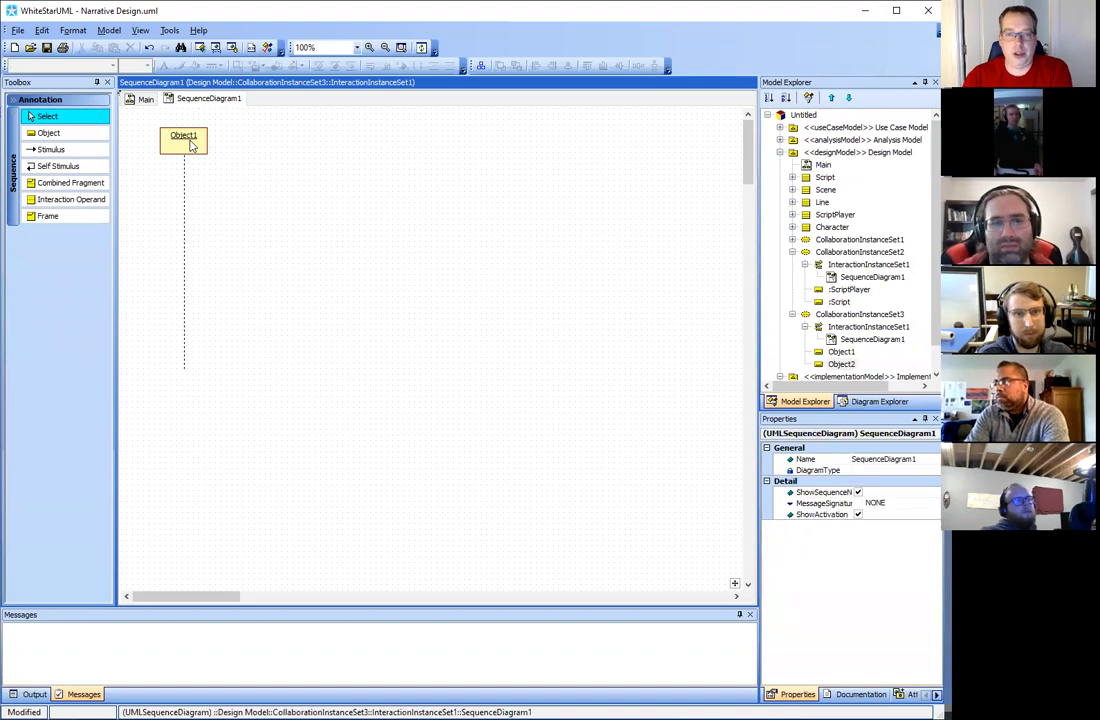
pyautogui.click(195, 145)
pyautogui.press('Delete')
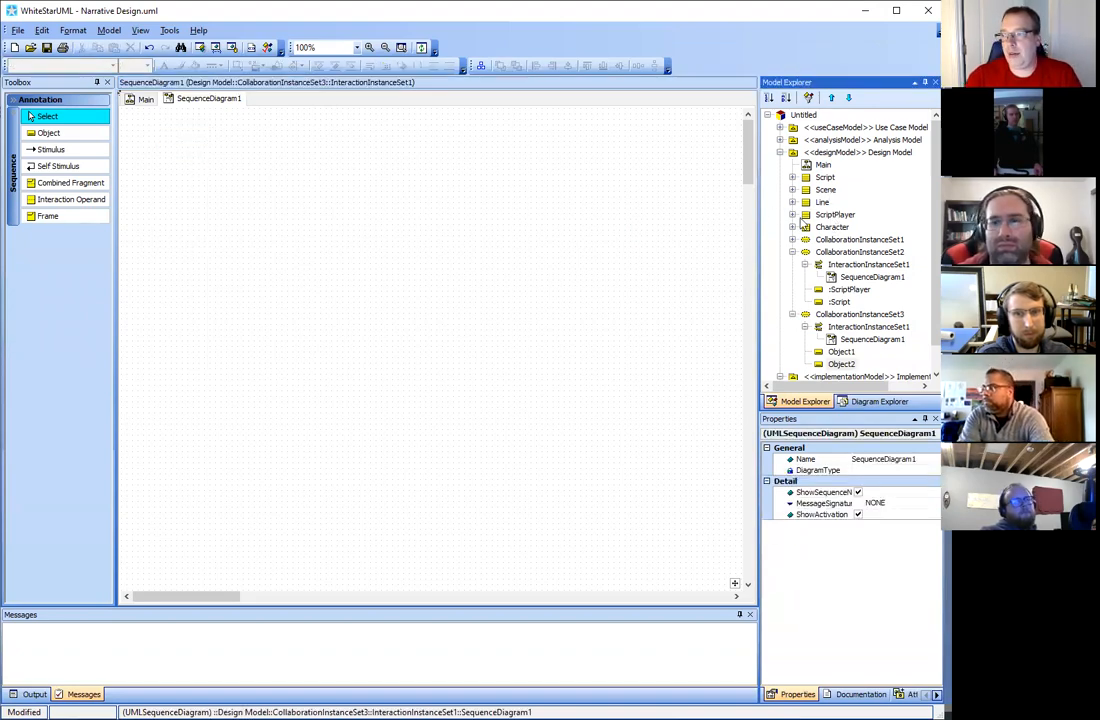
# Place instances of the ScriptPlayer, Script, Scene and Line classes from the Design Model on the sequence diagram
pyautogui.moveTo(835, 214); pyautogui.dragTo(165, 140)
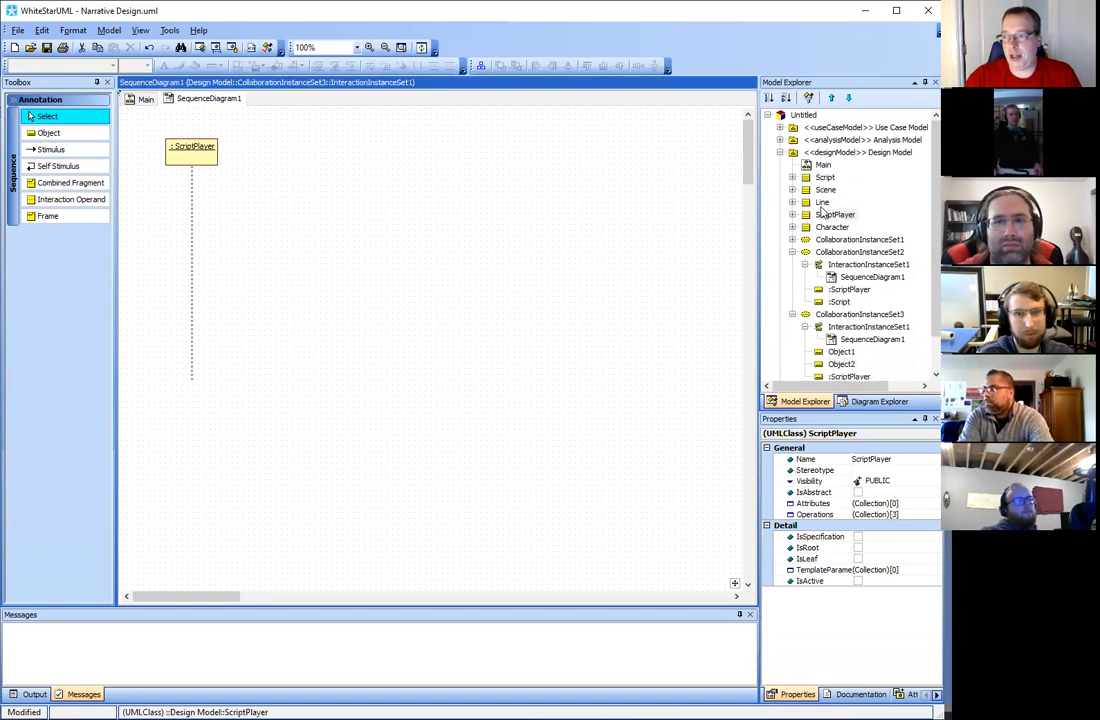
pyautogui.moveTo(826, 177); pyautogui.dragTo(315, 158)
pyautogui.moveTo(826, 189); pyautogui.dragTo(458, 178)
pyautogui.moveTo(822, 202); pyautogui.dragTo(543, 148)
# Arrange the ScriptPlayer, Script, Scene and Line objects in a spaced row along the diagram's upper edge
pyautogui.moveTo(176, 148); pyautogui.dragTo(145, 136)
pyautogui.moveTo(288, 150)
pyautogui.mouseDown()
pyautogui.moveTo(247, 145)
pyautogui.moveTo(291, 143)
pyautogui.mouseUp()
pyautogui.moveTo(456, 187); pyautogui.dragTo(424, 155)
pyautogui.moveTo(568, 163); pyautogui.dragTo(539, 147)
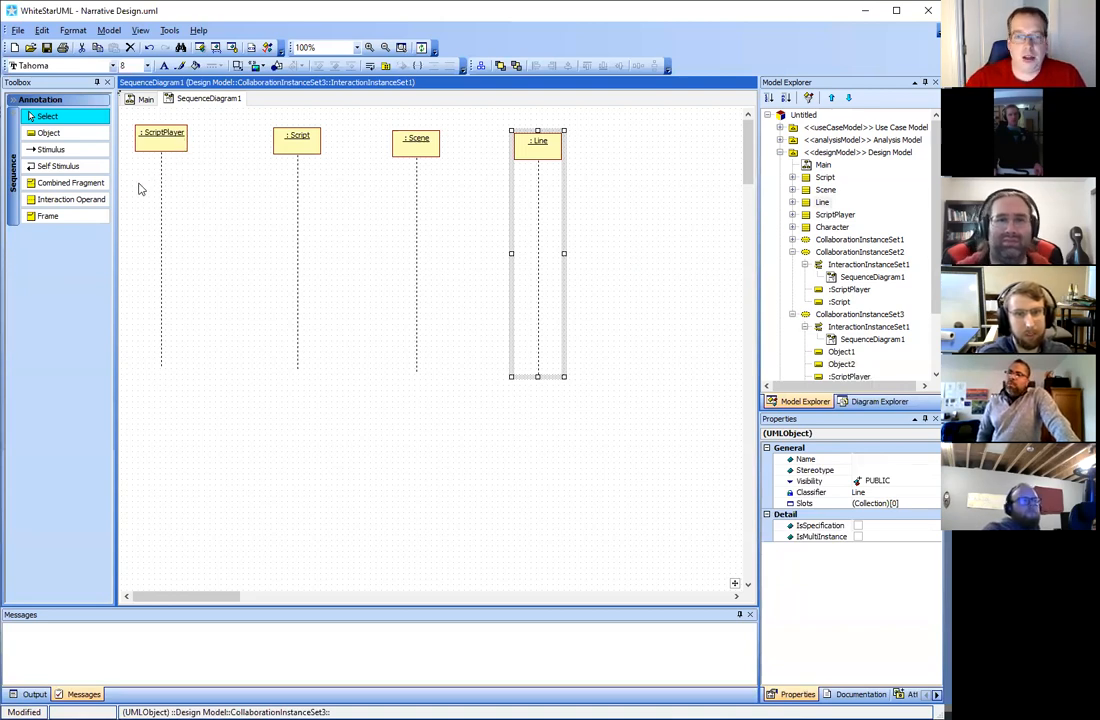
# Draw a stimulus from the ScriptPlayer lifeline to the Script lifeline and assign it the existing operation Script::GetScene()
pyautogui.click(60, 149)
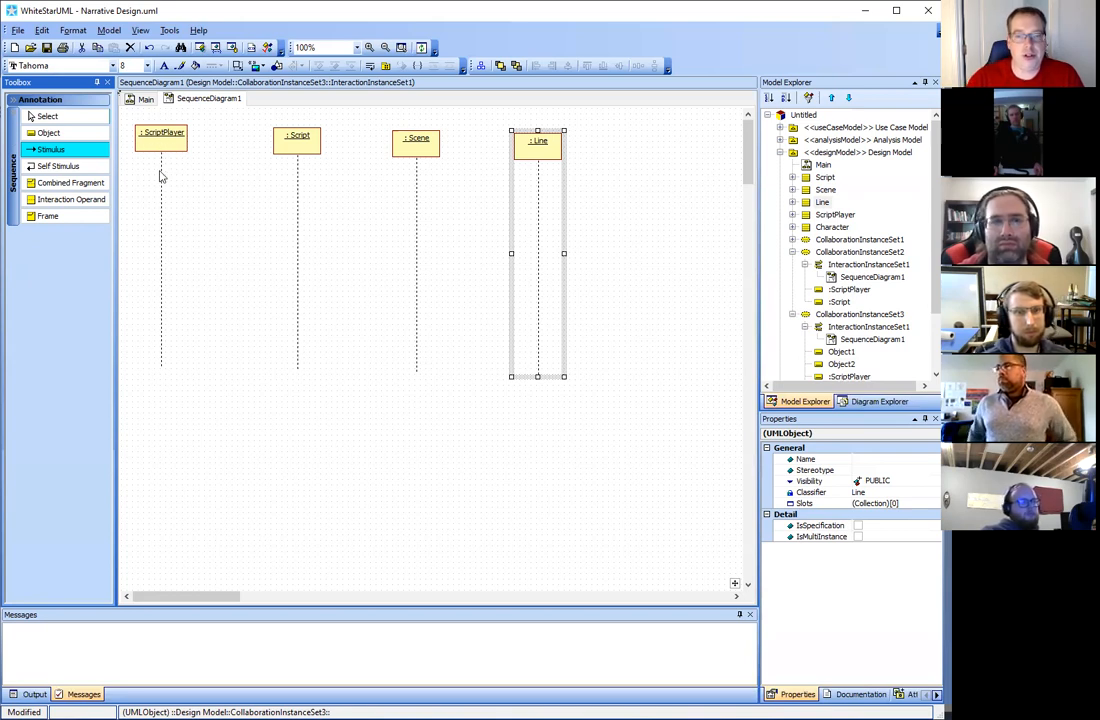
pyautogui.moveTo(164, 175); pyautogui.dragTo(297, 172)
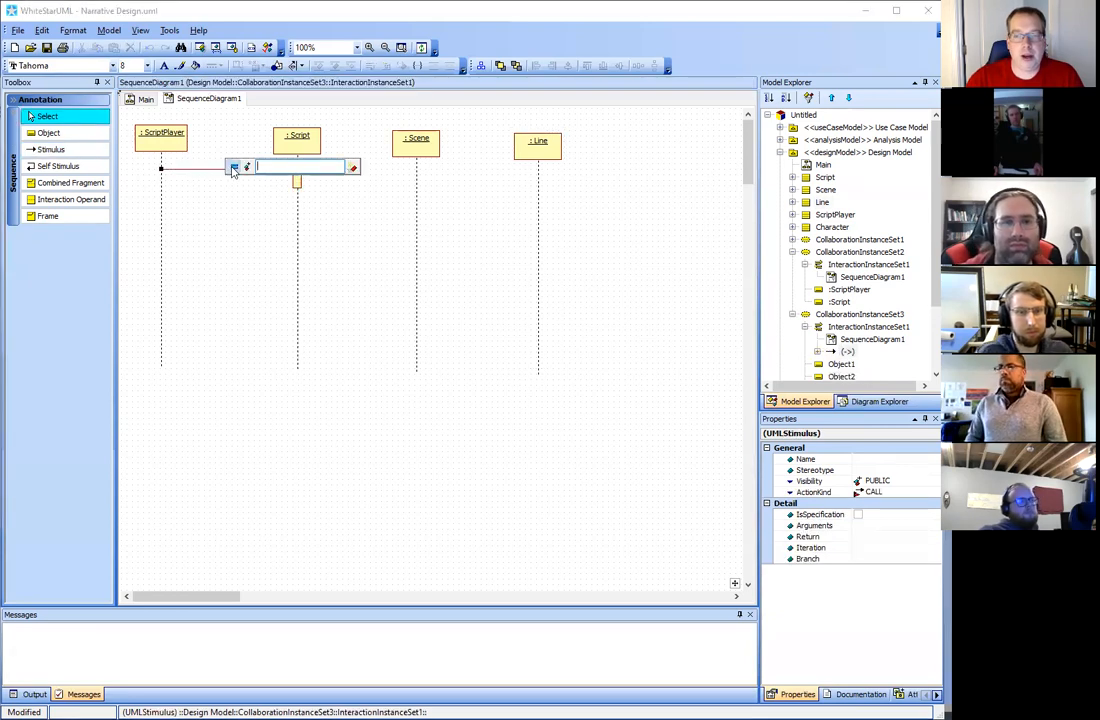
pyautogui.click(234, 168)
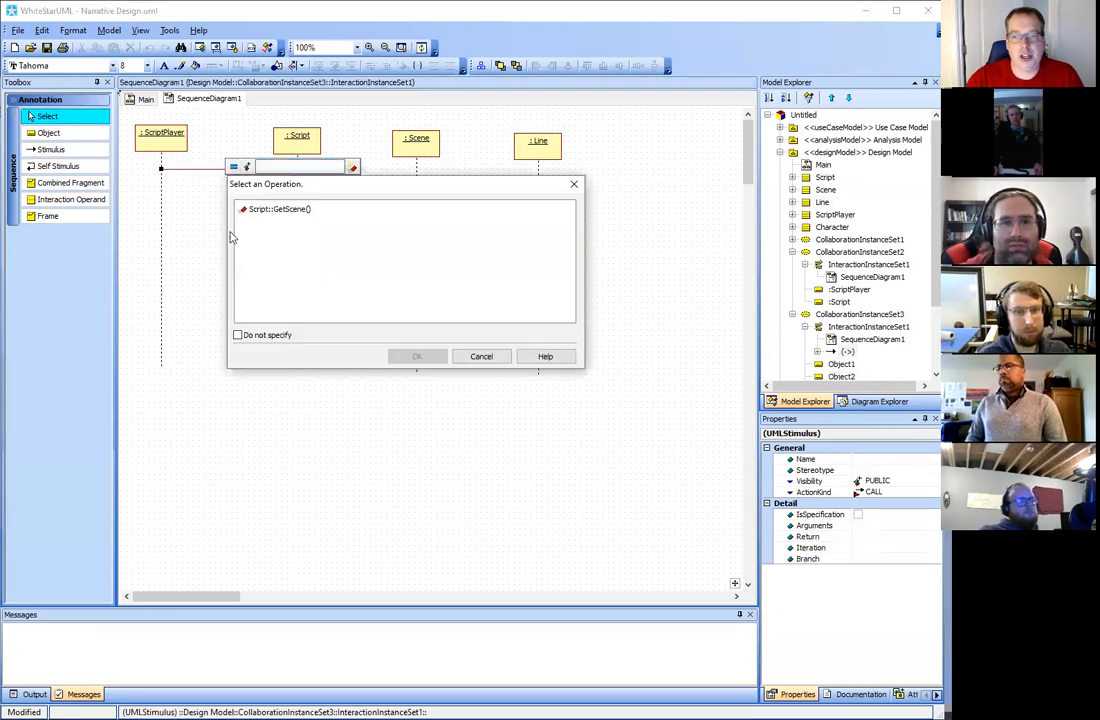
pyautogui.click(276, 211)
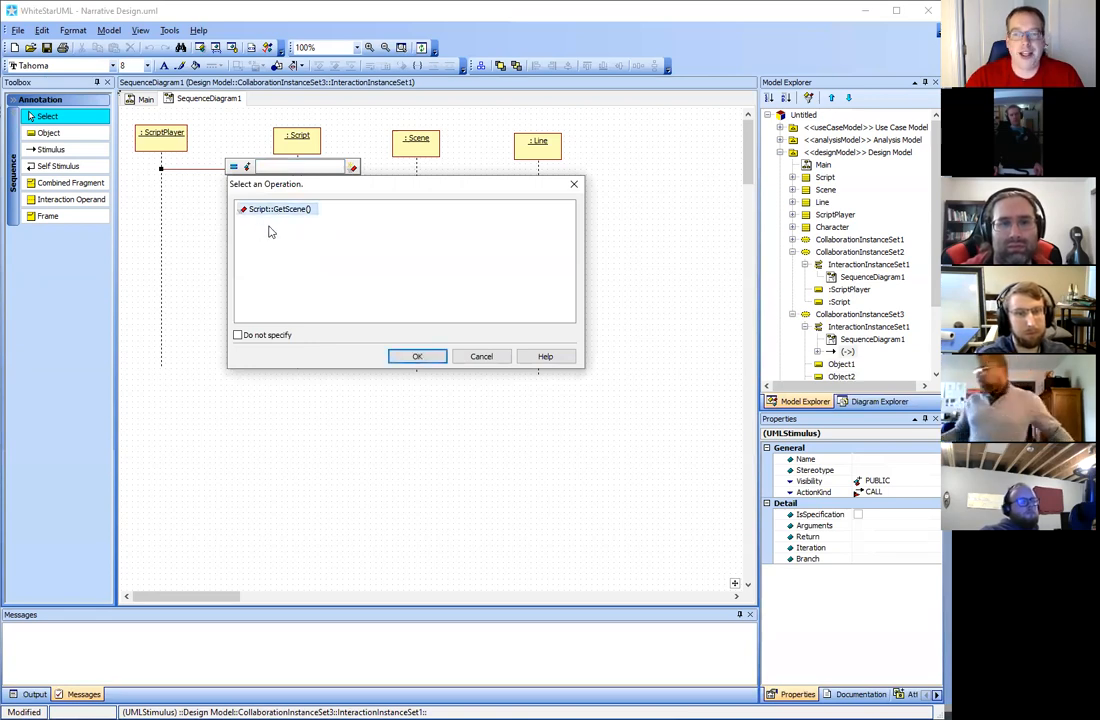
pyautogui.click(405, 357)
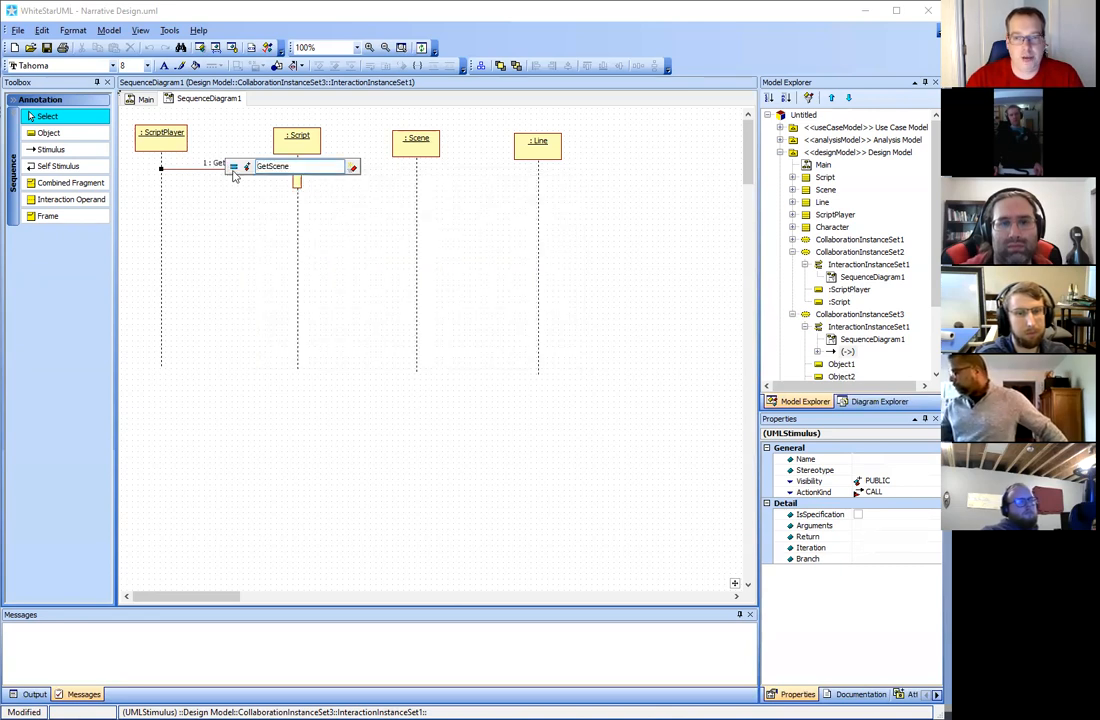
pyautogui.press('Return')
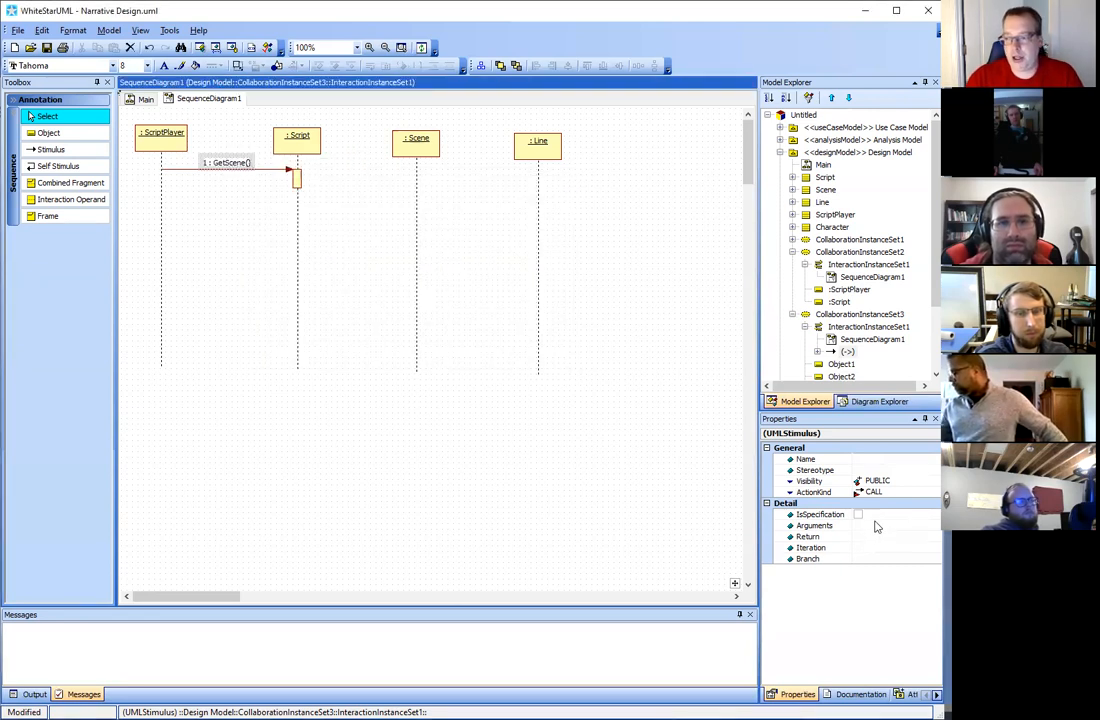
pyautogui.click(221, 205)
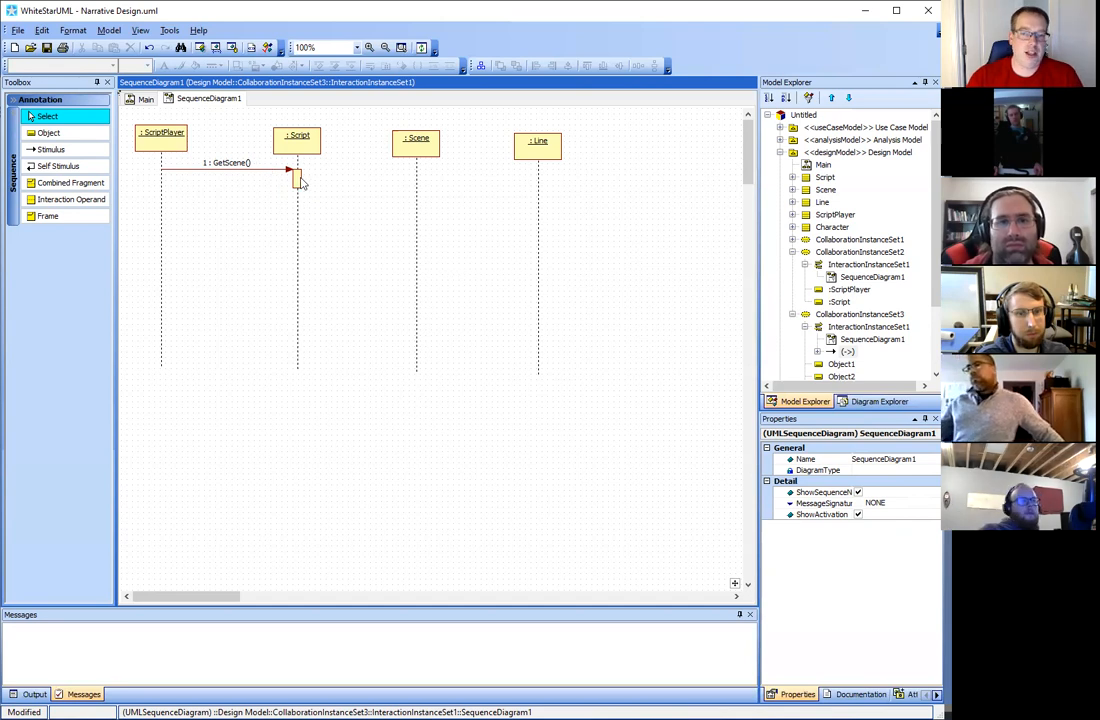
# Set the return value of the GetScene stimulus to Script
pyautogui.click(263, 174)
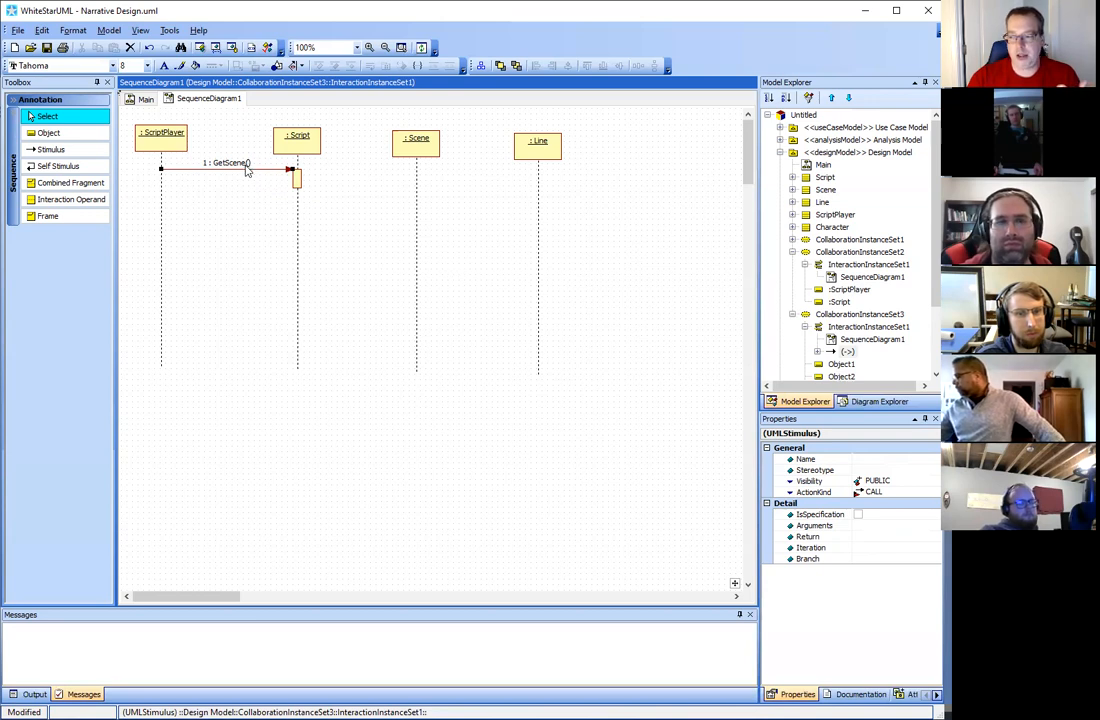
pyautogui.click(880, 536)
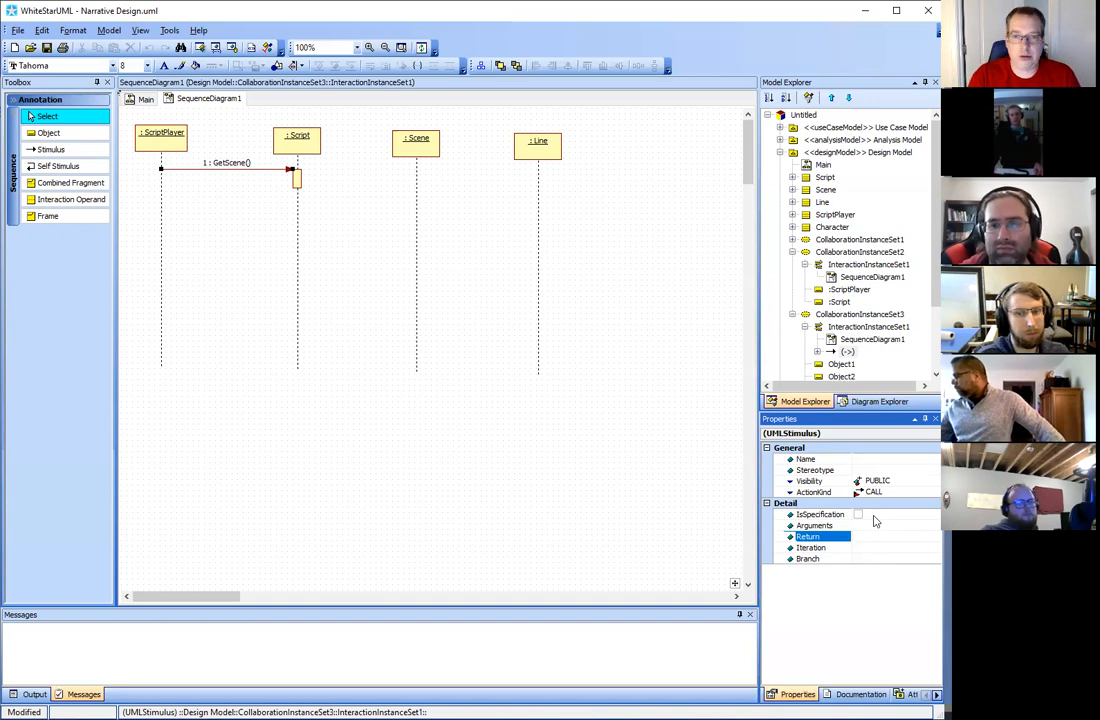
pyautogui.write('Script')
pyautogui.press('Return')
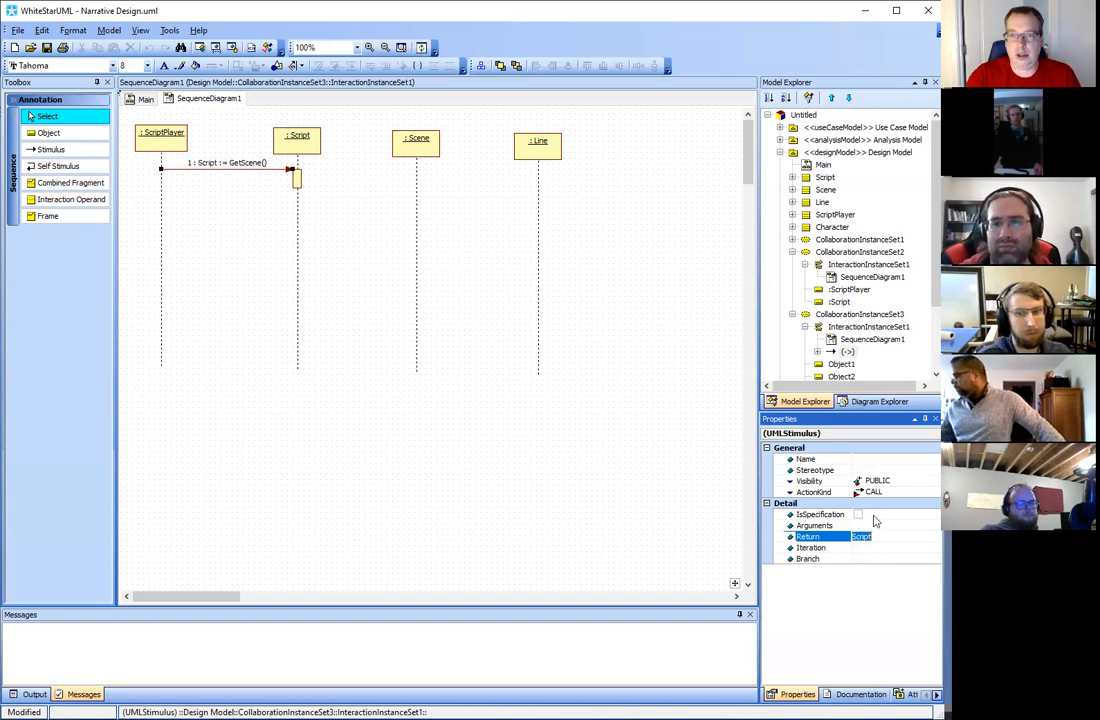
pyautogui.click(263, 246)
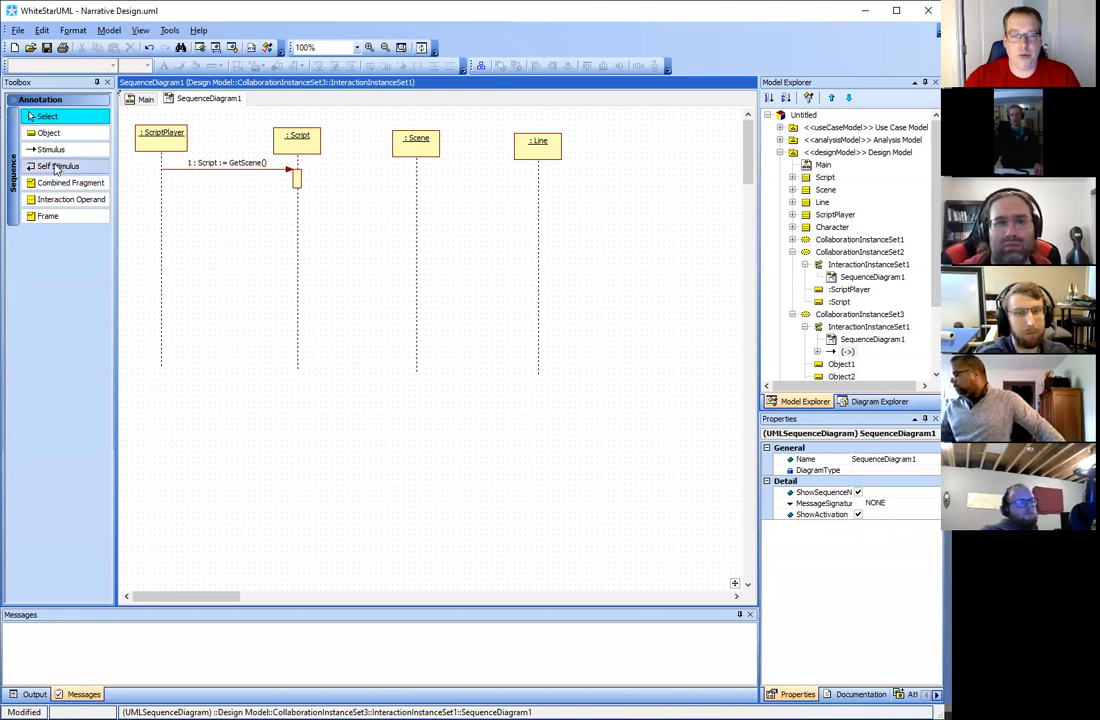
# Draw a self stimulus on the Script object's activation bar below the GetScene message
pyautogui.click(51, 149)
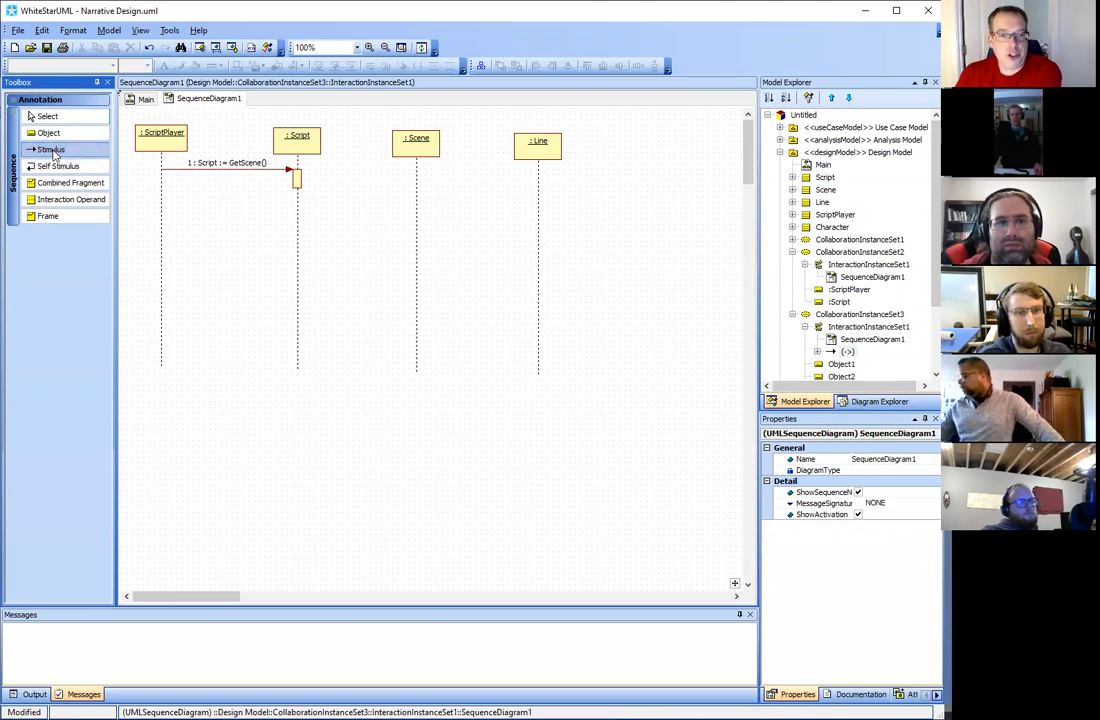
pyautogui.click(48, 168)
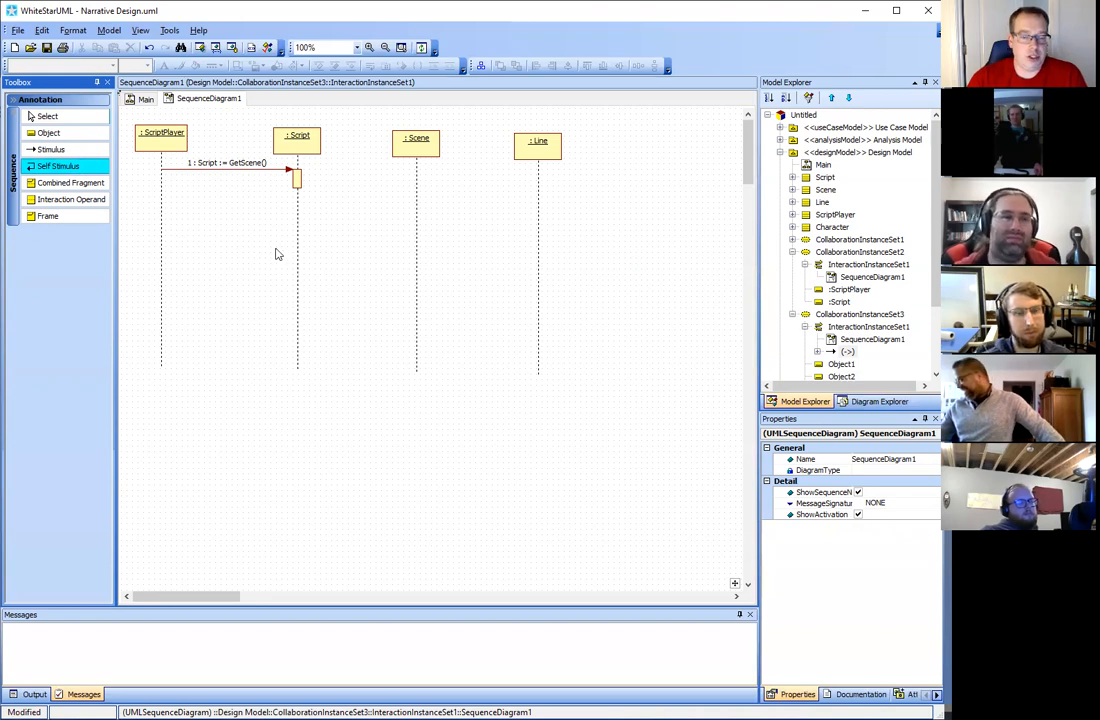
pyautogui.doubleClick(92, 168)
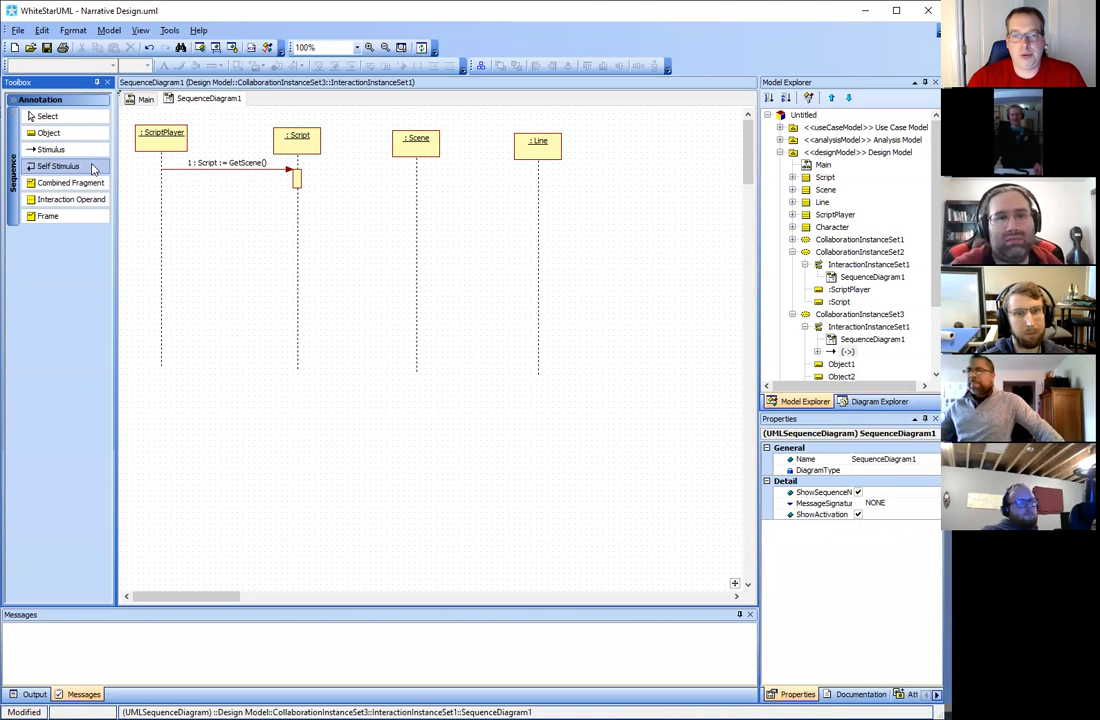
pyautogui.moveTo(298, 178); pyautogui.dragTo(345, 177)
pyautogui.click(298, 179)
pyautogui.click(53, 169)
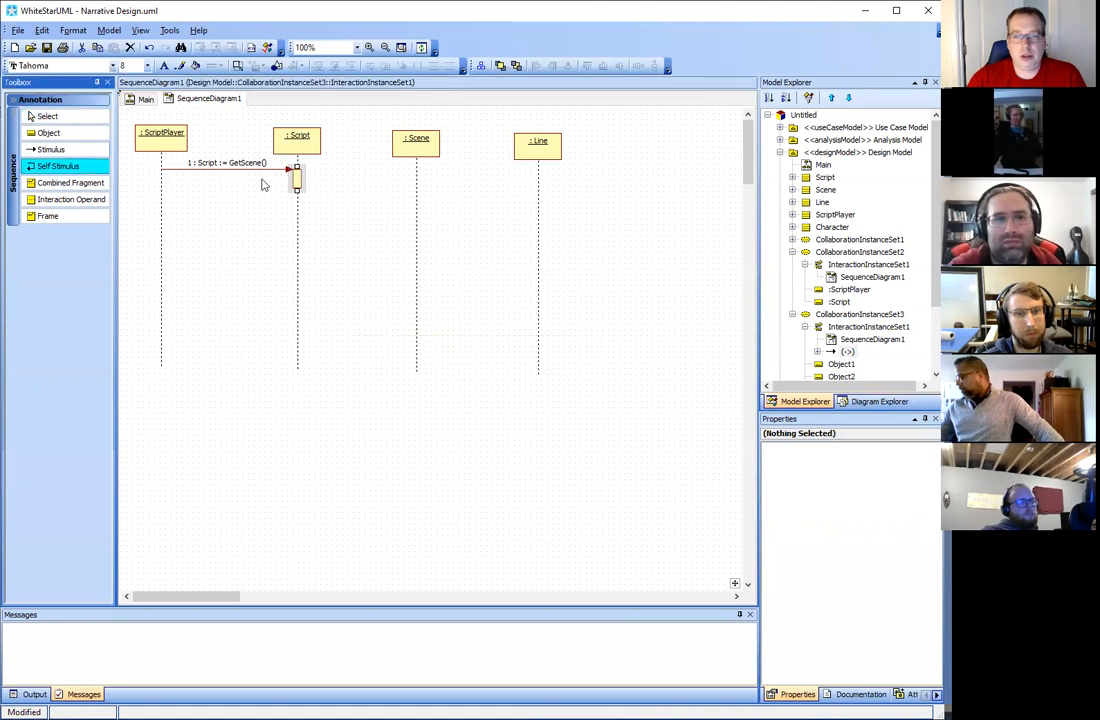
pyautogui.moveTo(298, 177); pyautogui.dragTo(320, 185)
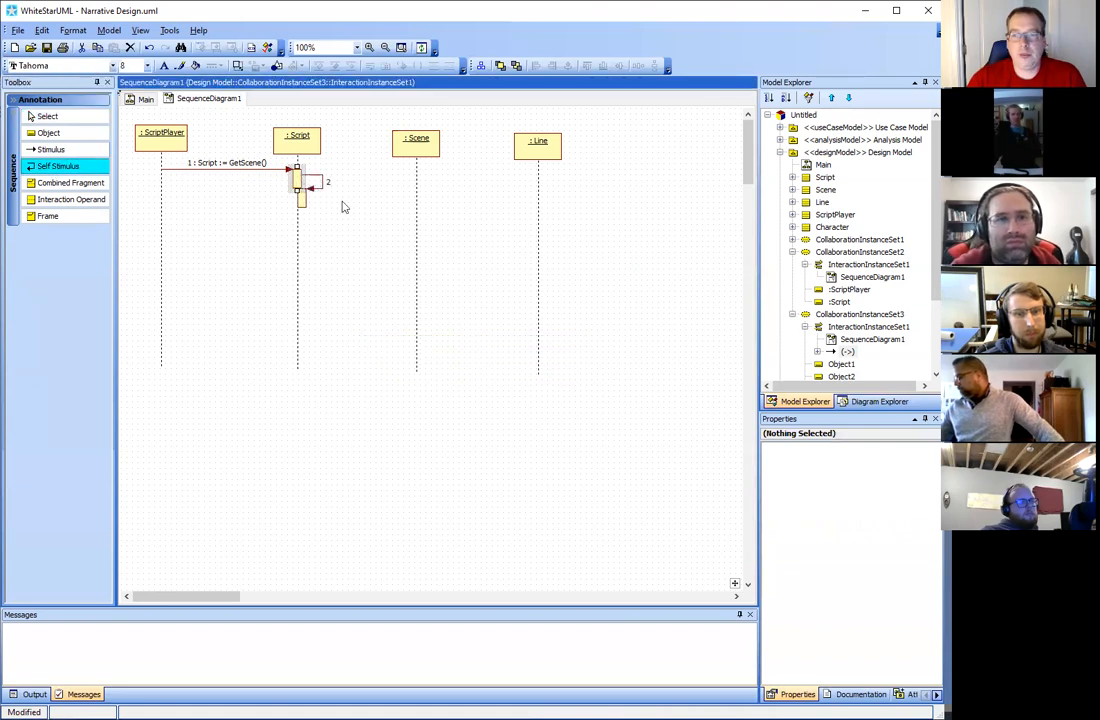
# Name the self stimulus on Script StartFirstScene without assigning it an existing operation
pyautogui.click(336, 188)
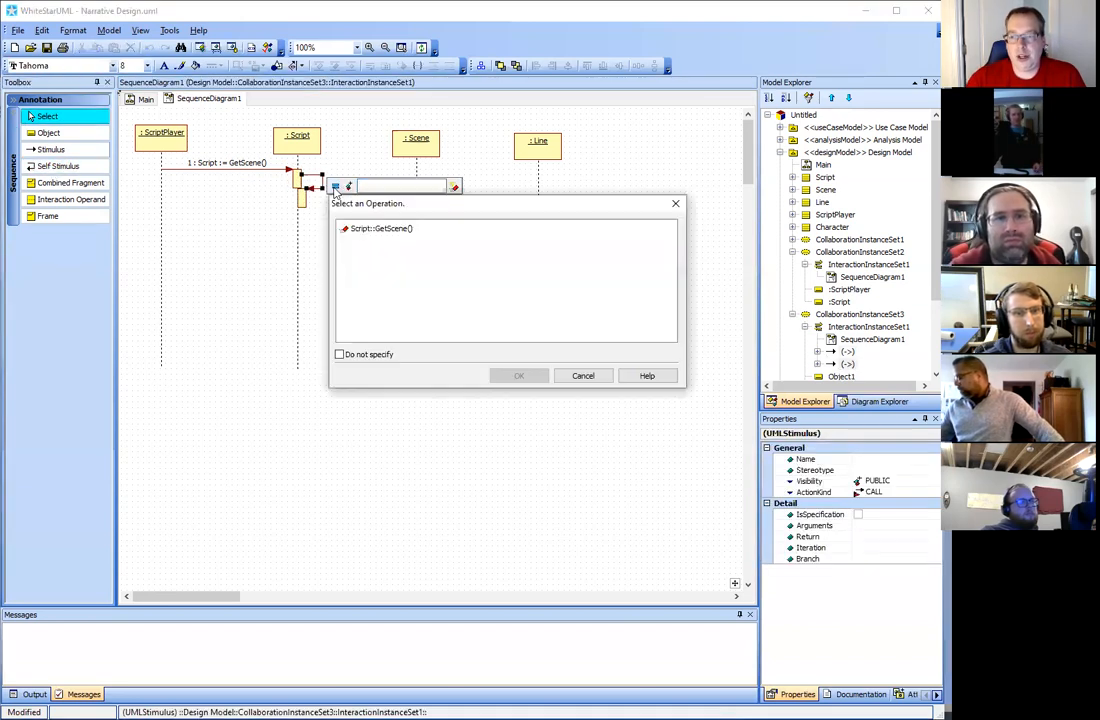
pyautogui.click(587, 378)
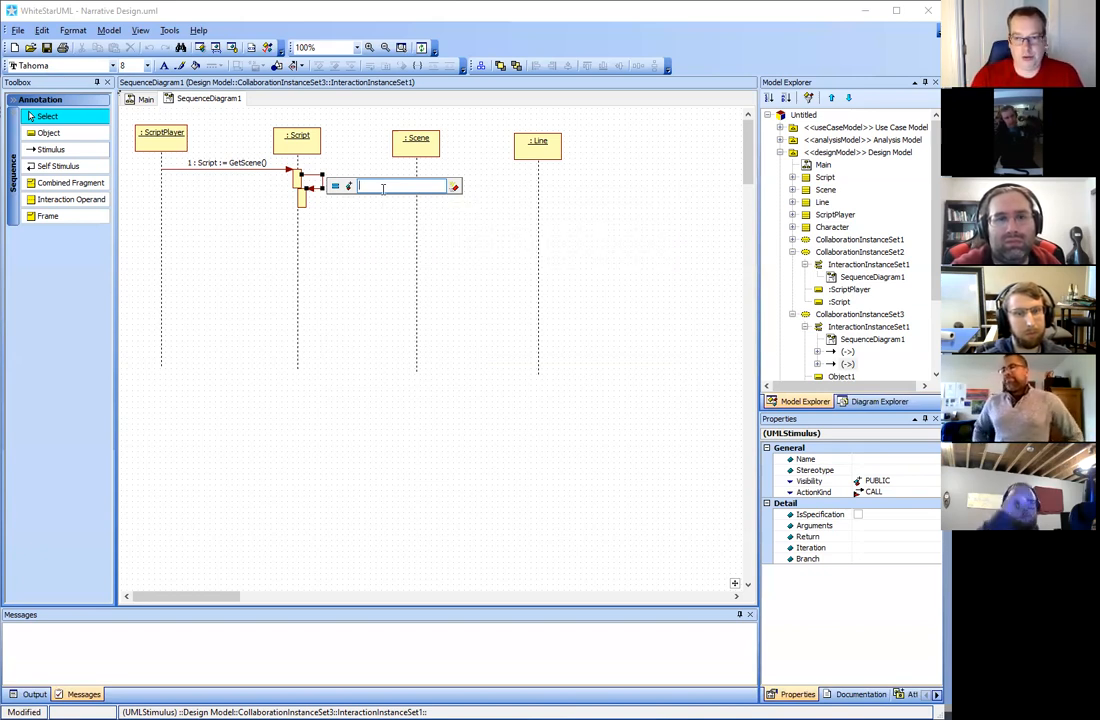
pyautogui.write('Star')
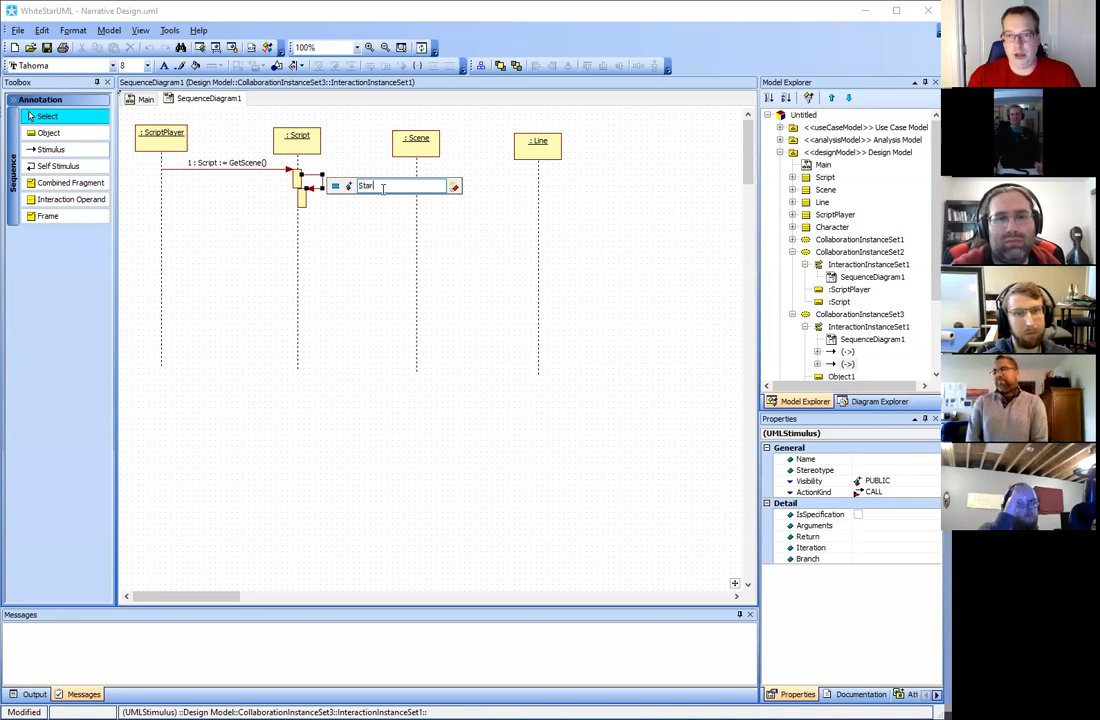
pyautogui.write('tFirstScene')
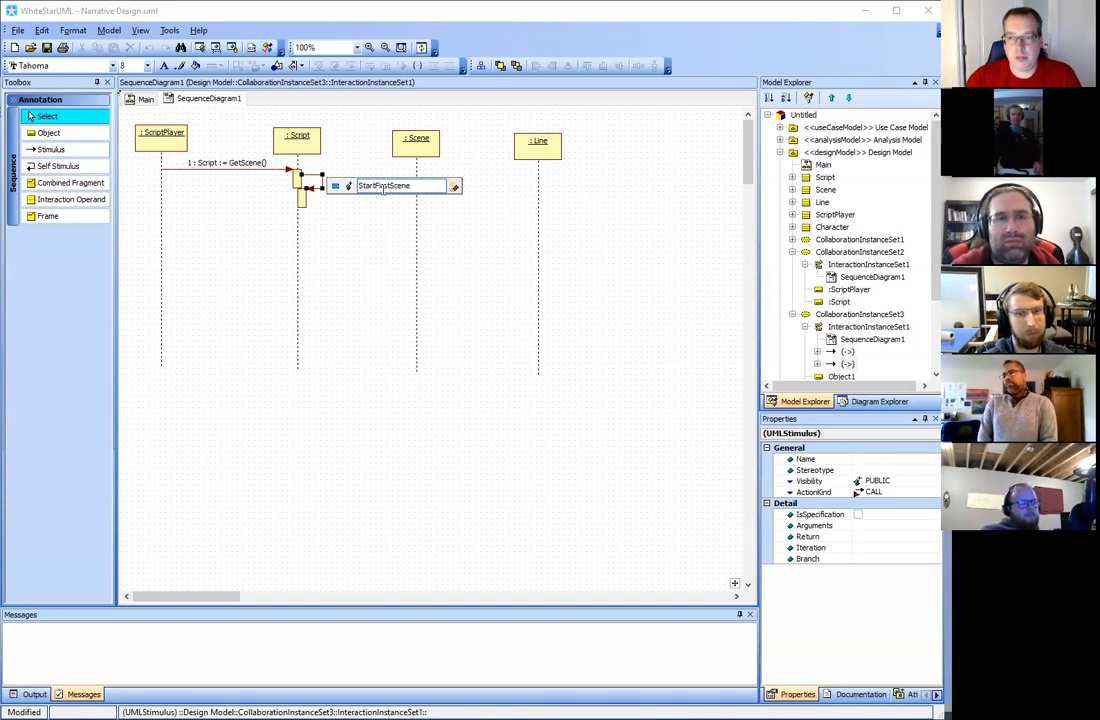
pyautogui.press('Return')
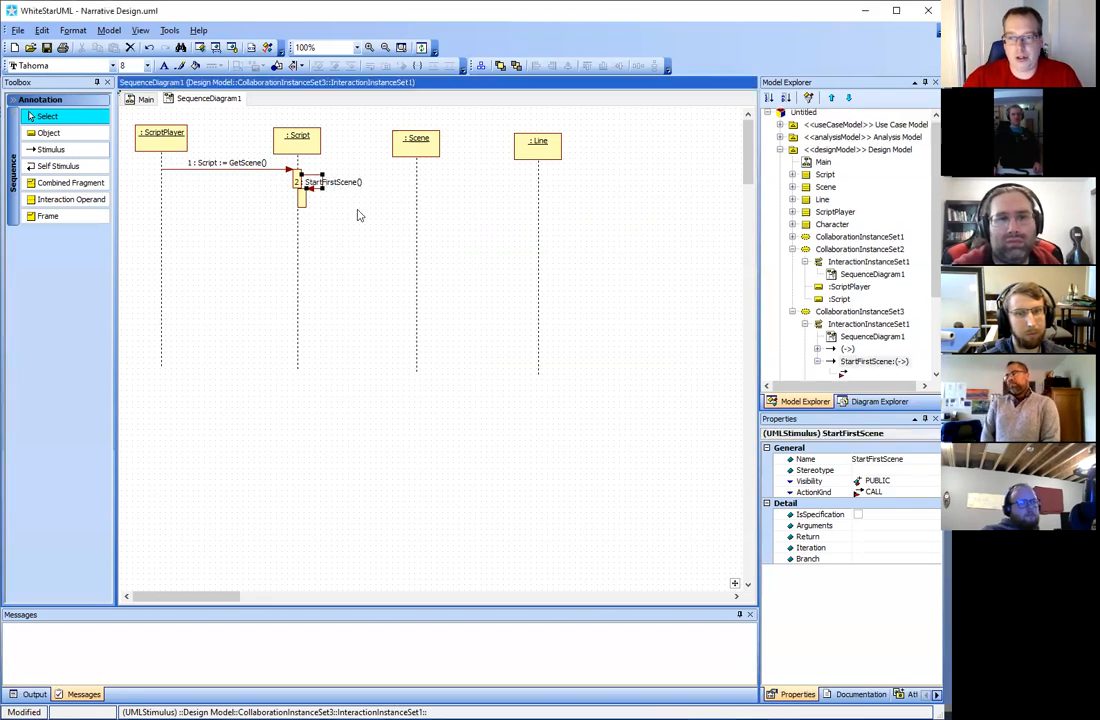
# Delete the StartFirstScene self stimulus from the model
pyautogui.click(340, 184)
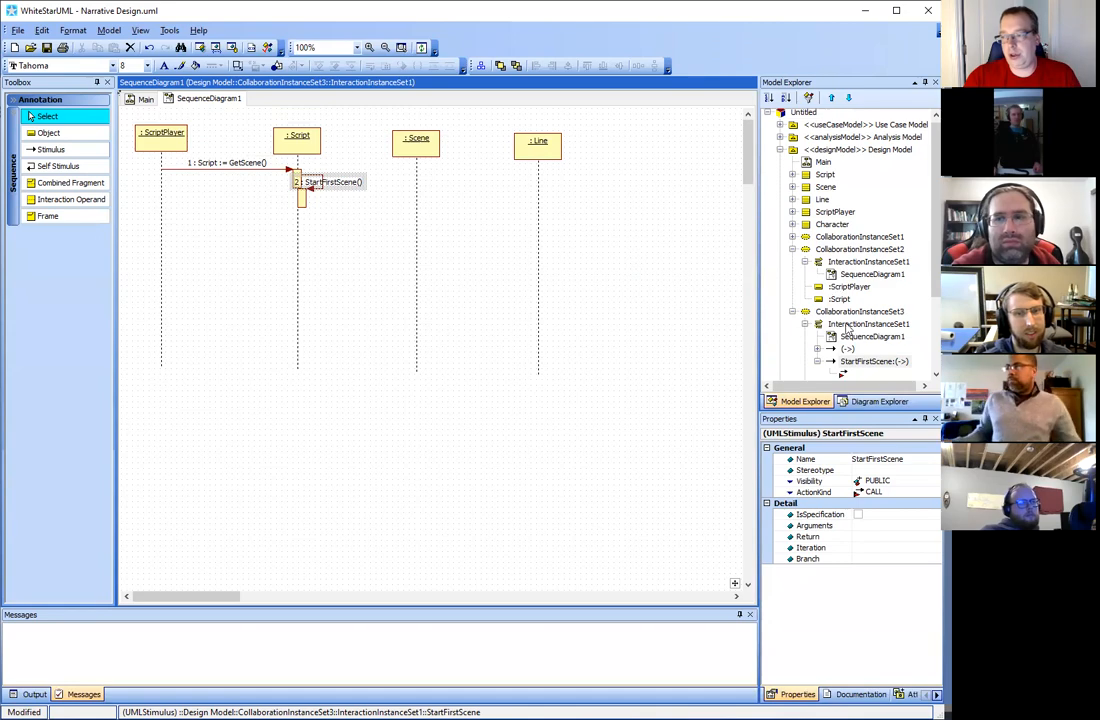
pyautogui.moveTo(936, 210); pyautogui.dragTo(936, 275)
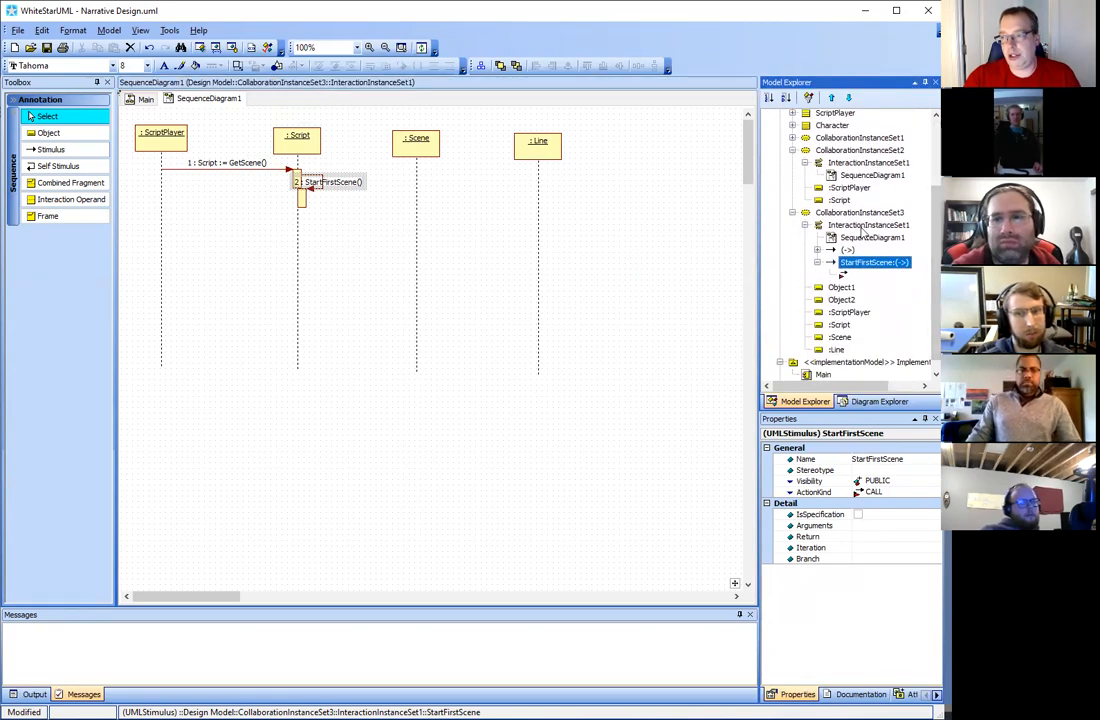
pyautogui.scroll(3, 862, 317)
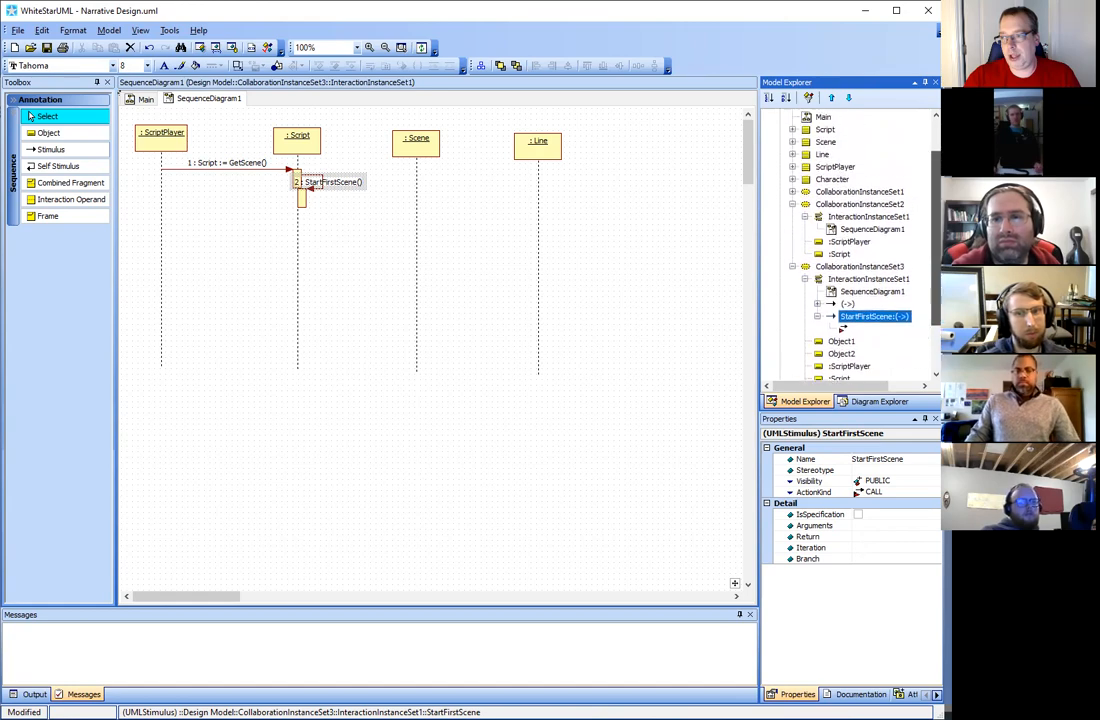
pyautogui.click(848, 305)
pyautogui.click(850, 318)
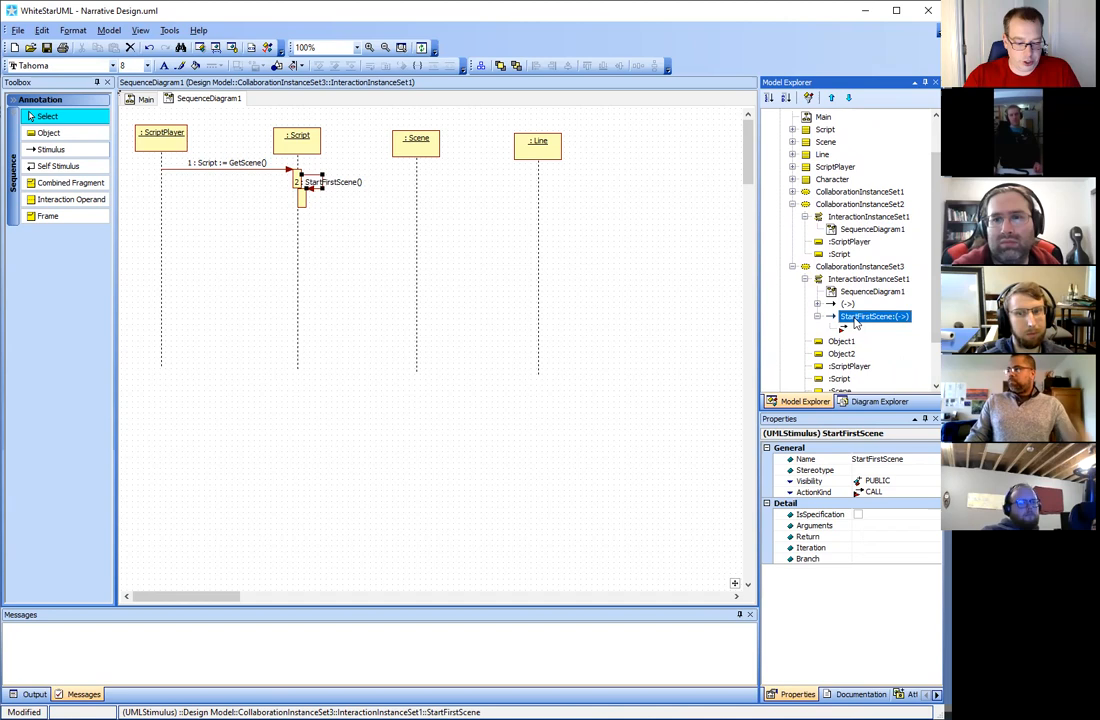
pyautogui.press('Delete')
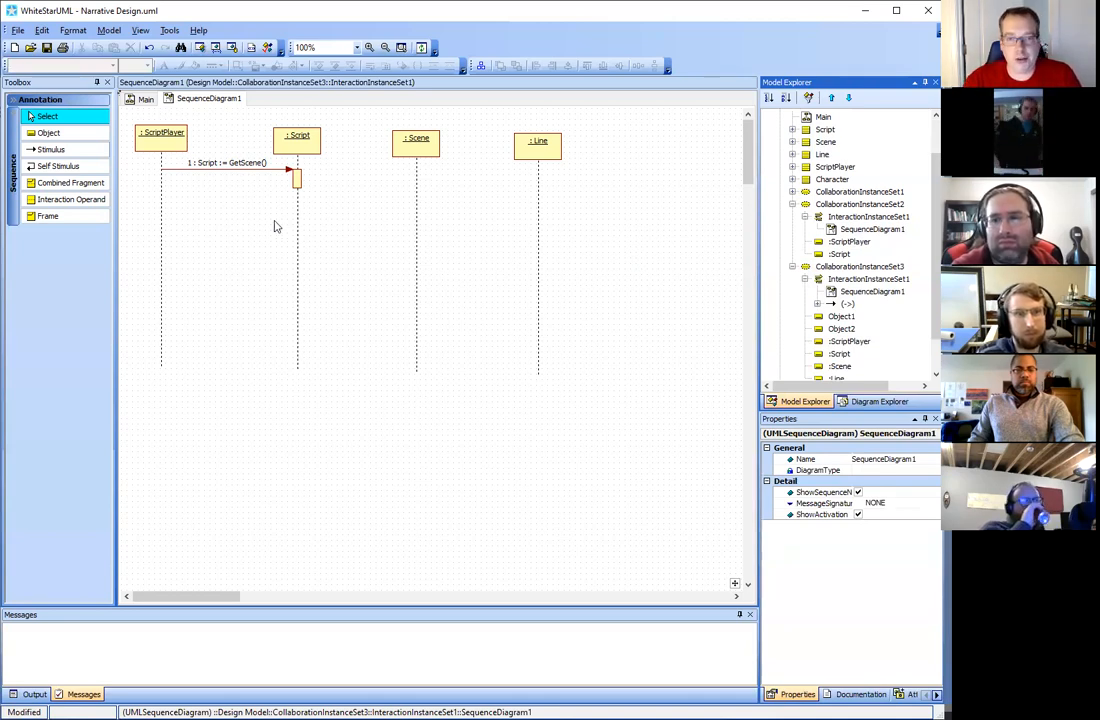
# Draw a second stimulus from ScriptPlayer to Script with a new operation named StartScene, and move it further below the GetScene message
pyautogui.click(50, 149)
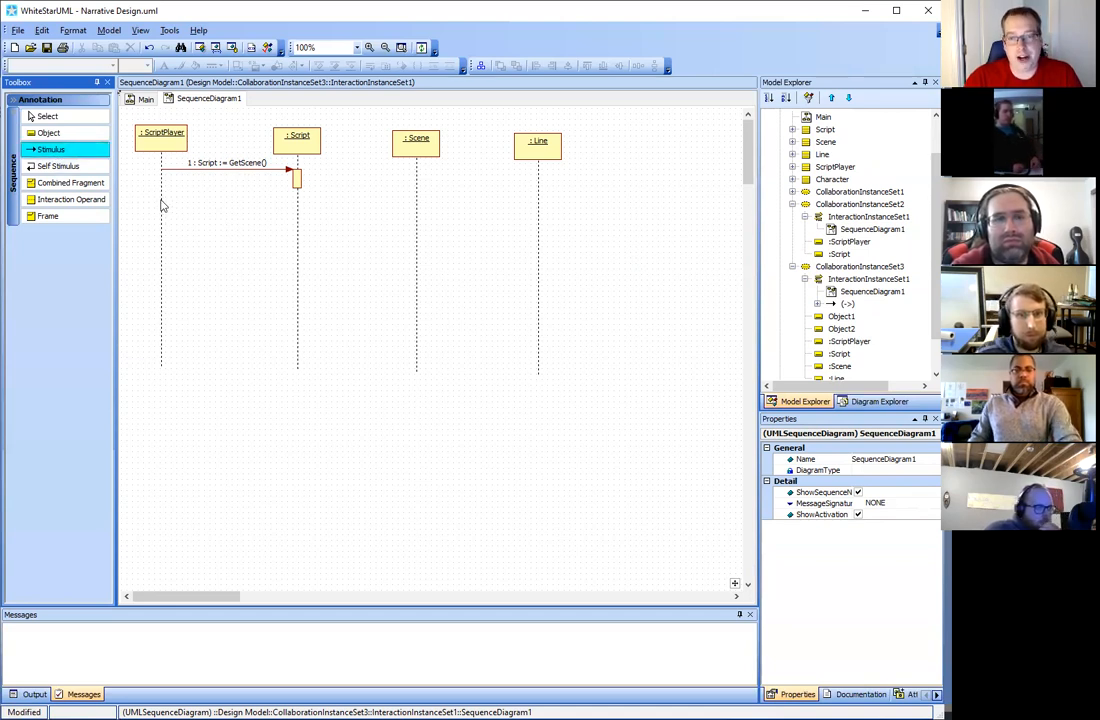
pyautogui.moveTo(162, 182); pyautogui.dragTo(295, 183)
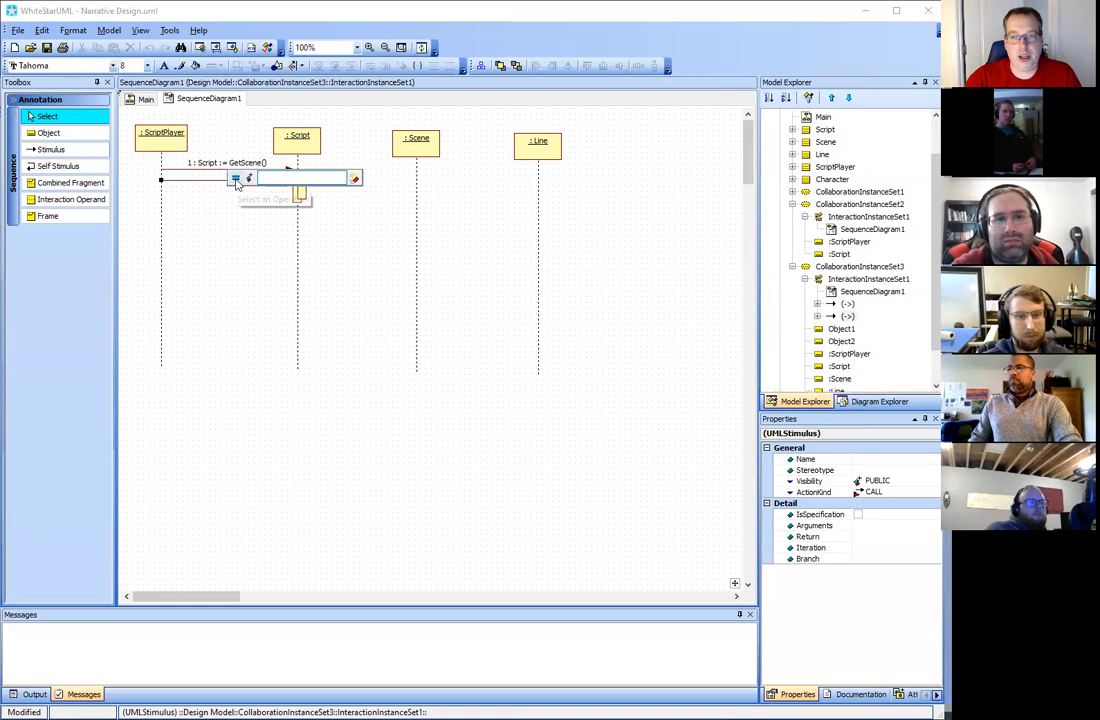
pyautogui.click(354, 179)
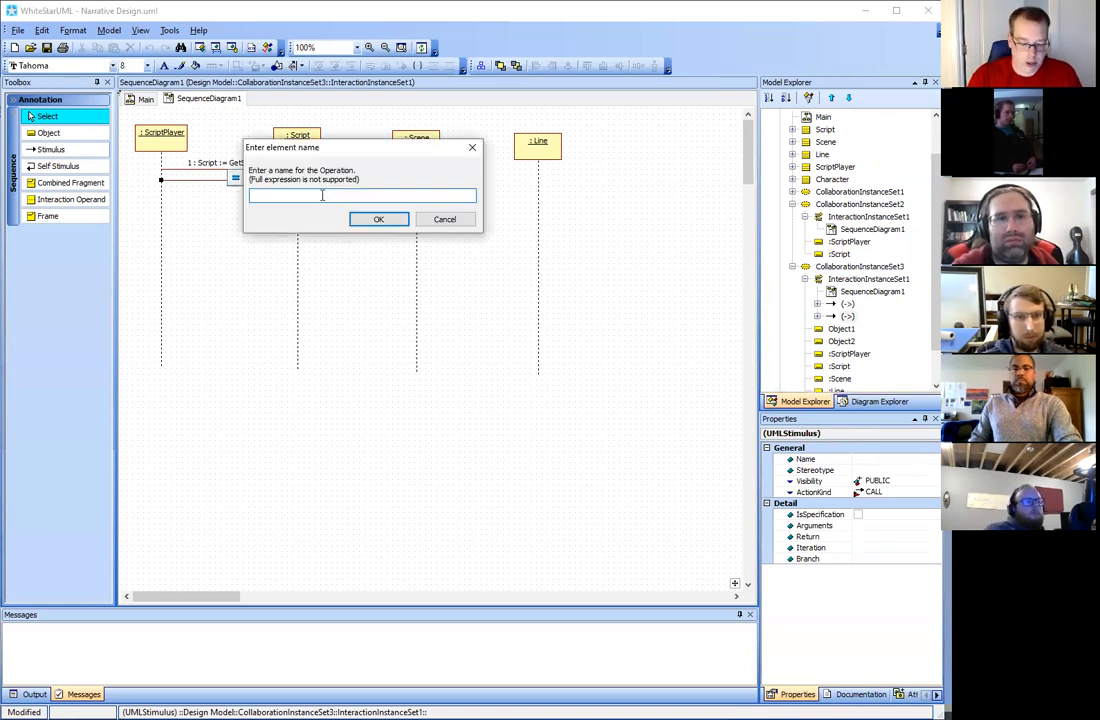
pyautogui.write('StartScene')
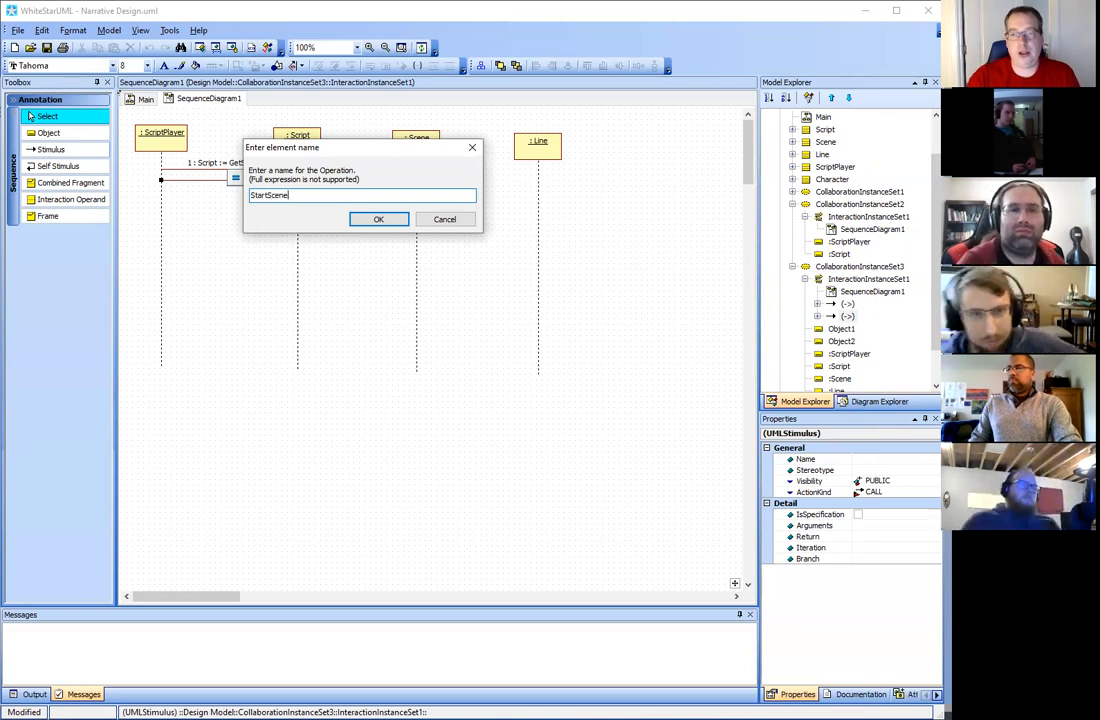
pyautogui.press('Return')
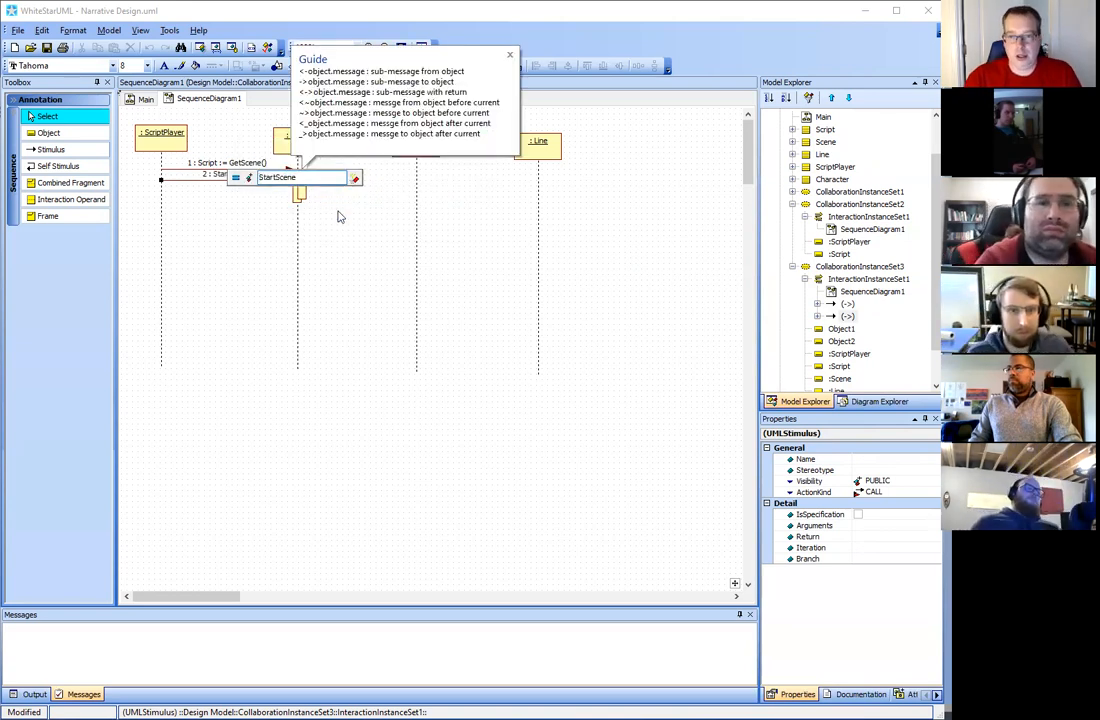
pyautogui.press('Return')
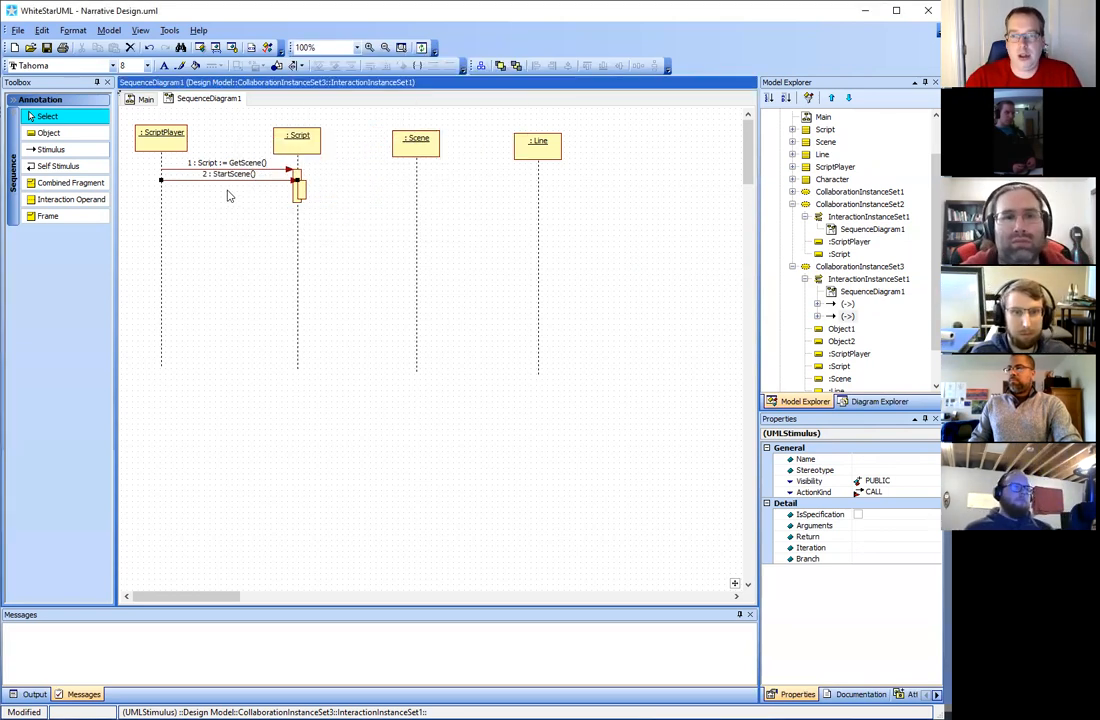
pyautogui.moveTo(235, 186); pyautogui.dragTo(235, 201)
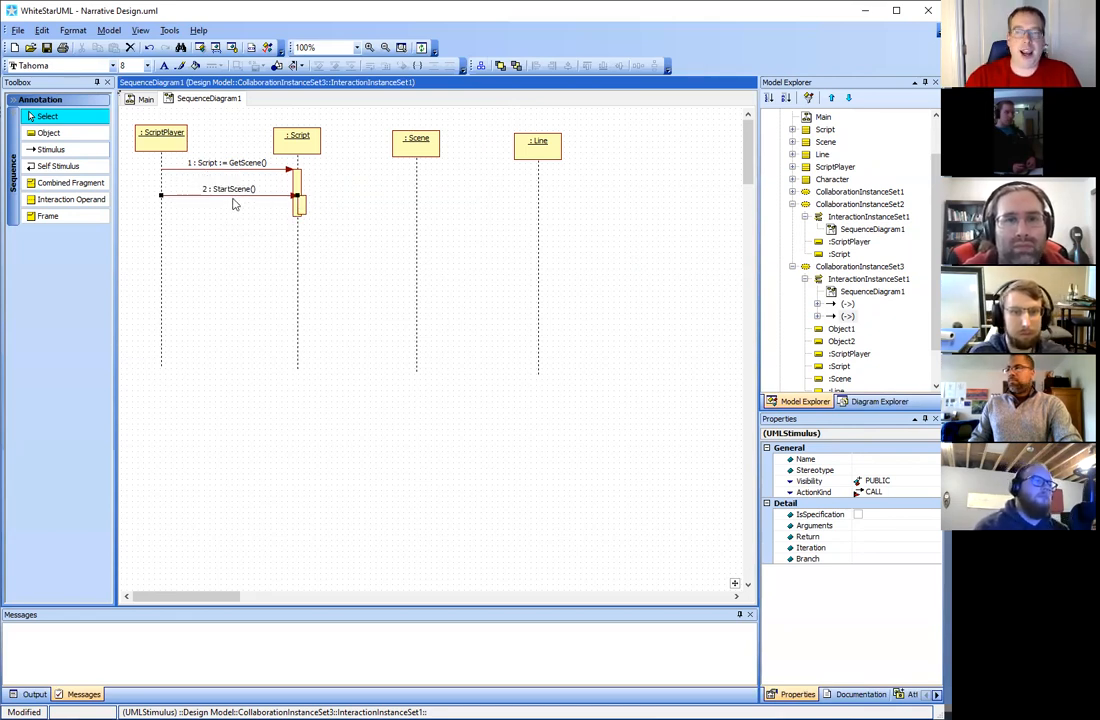
# Lengthen the Script object's first activation bar so that it ends slightly below the nested StartScene activation
pyautogui.click(325, 199)
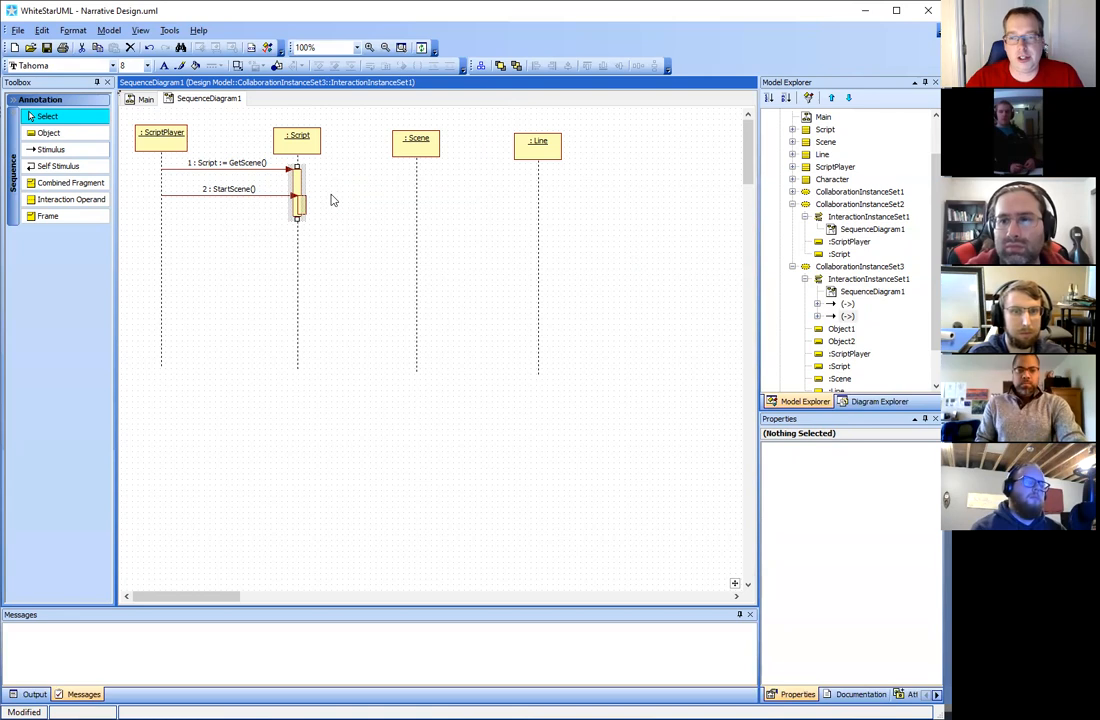
pyautogui.click(331, 196)
pyautogui.click(297, 184)
pyautogui.moveTo(296, 220); pyautogui.dragTo(280, 343)
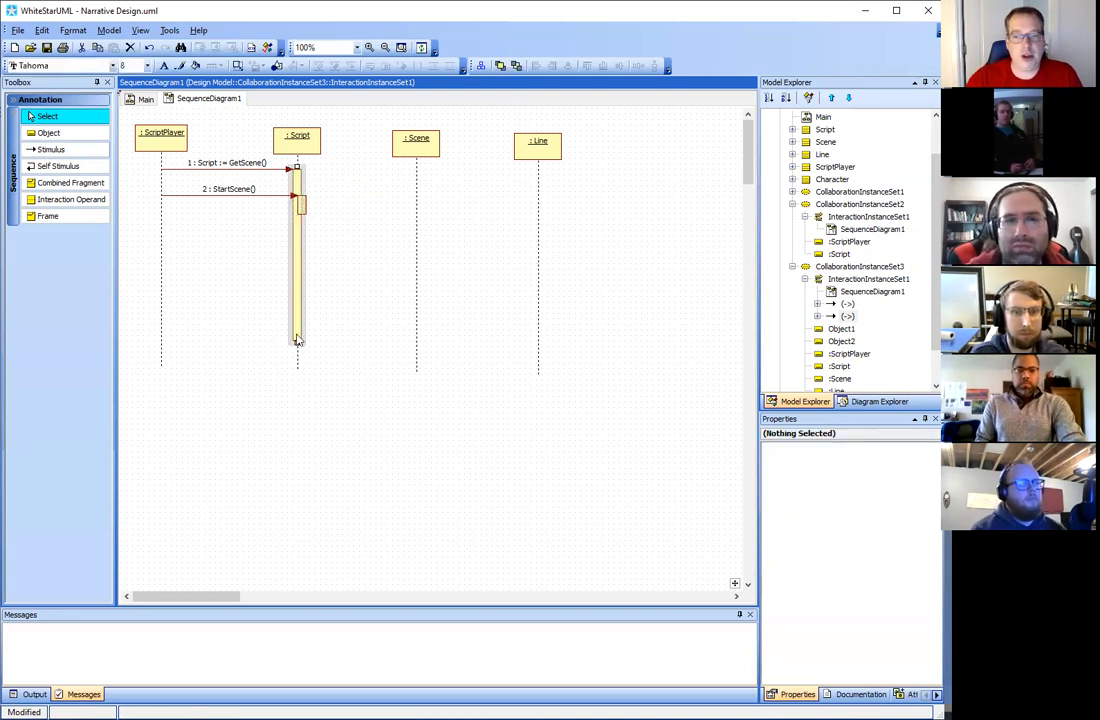
pyautogui.moveTo(291, 232); pyautogui.dragTo(291, 230)
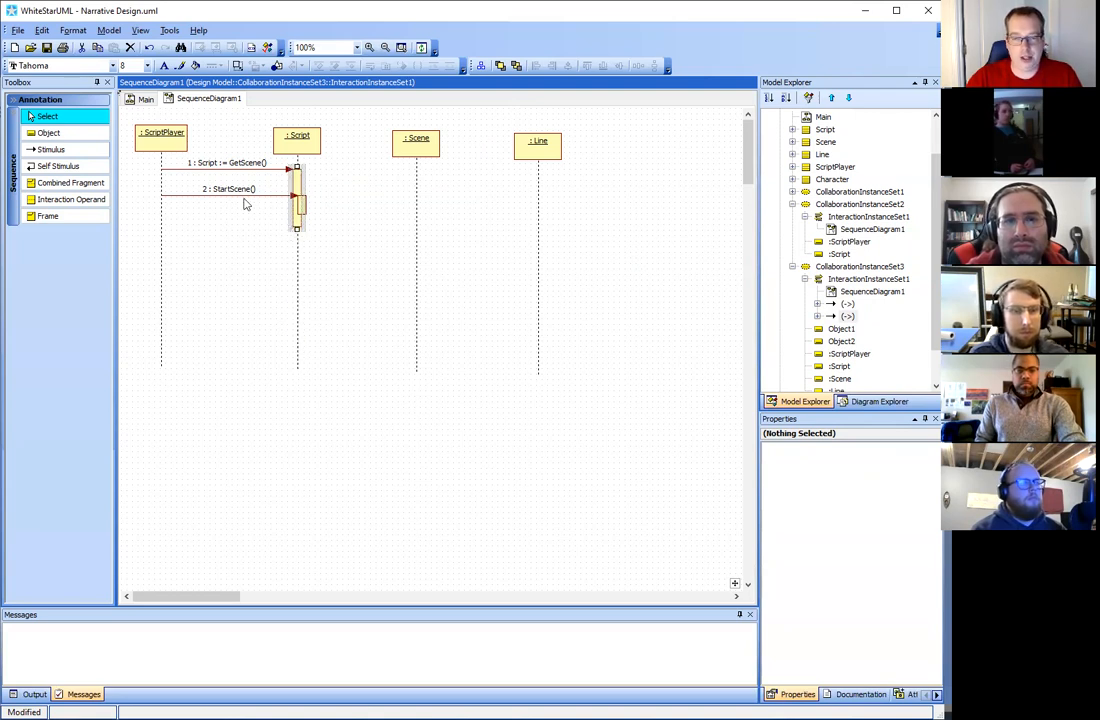
pyautogui.click(50, 149)
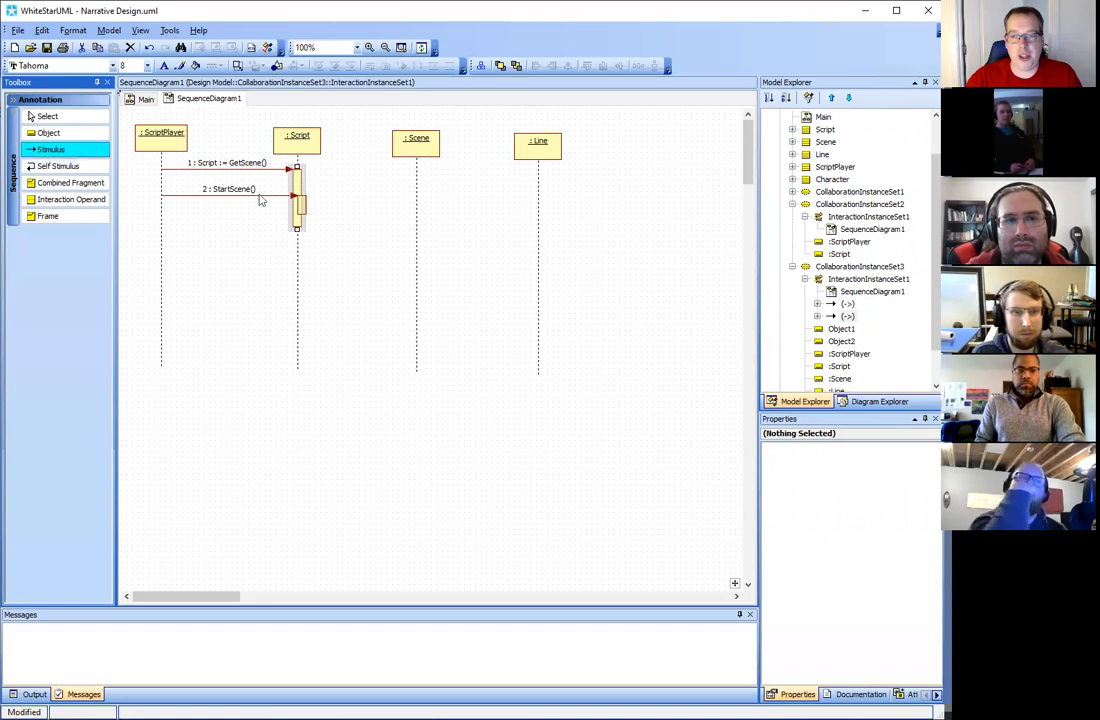
pyautogui.moveTo(297, 218); pyautogui.dragTo(417, 225)
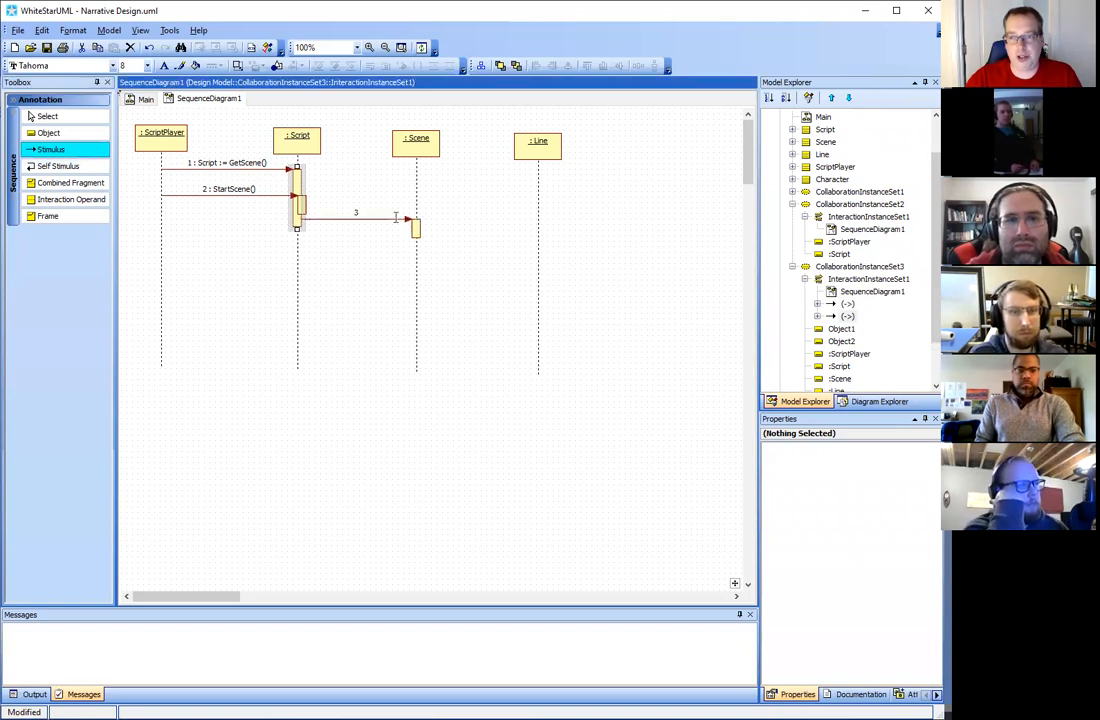
pyautogui.click(364, 217)
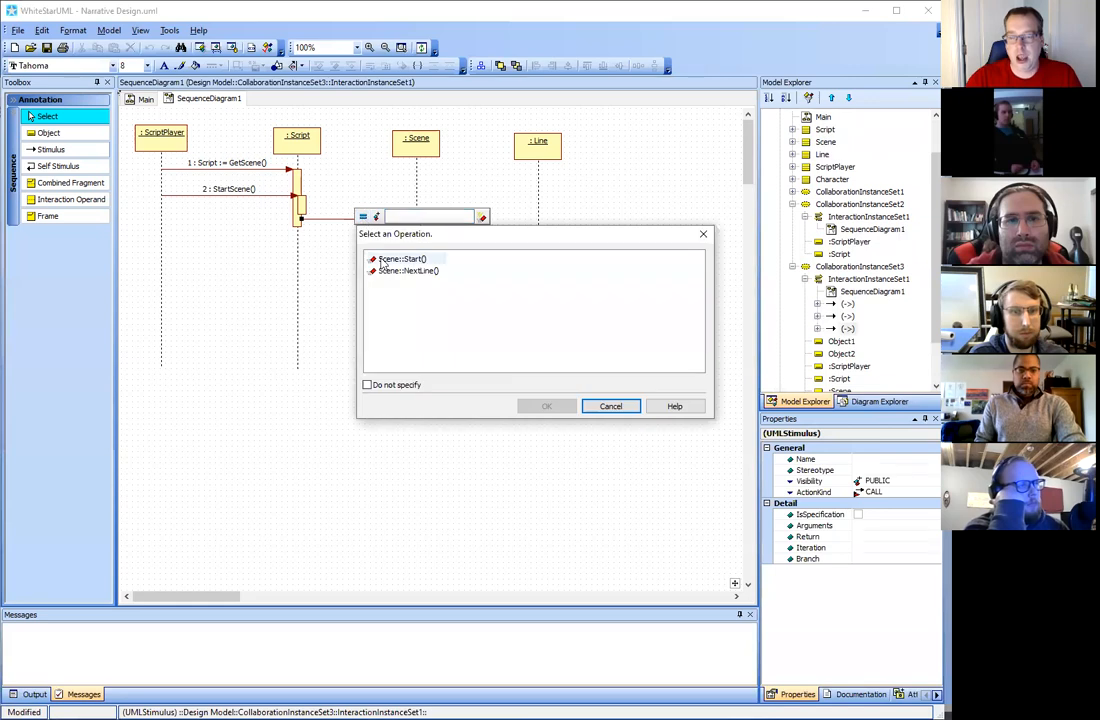
pyautogui.click(392, 271)
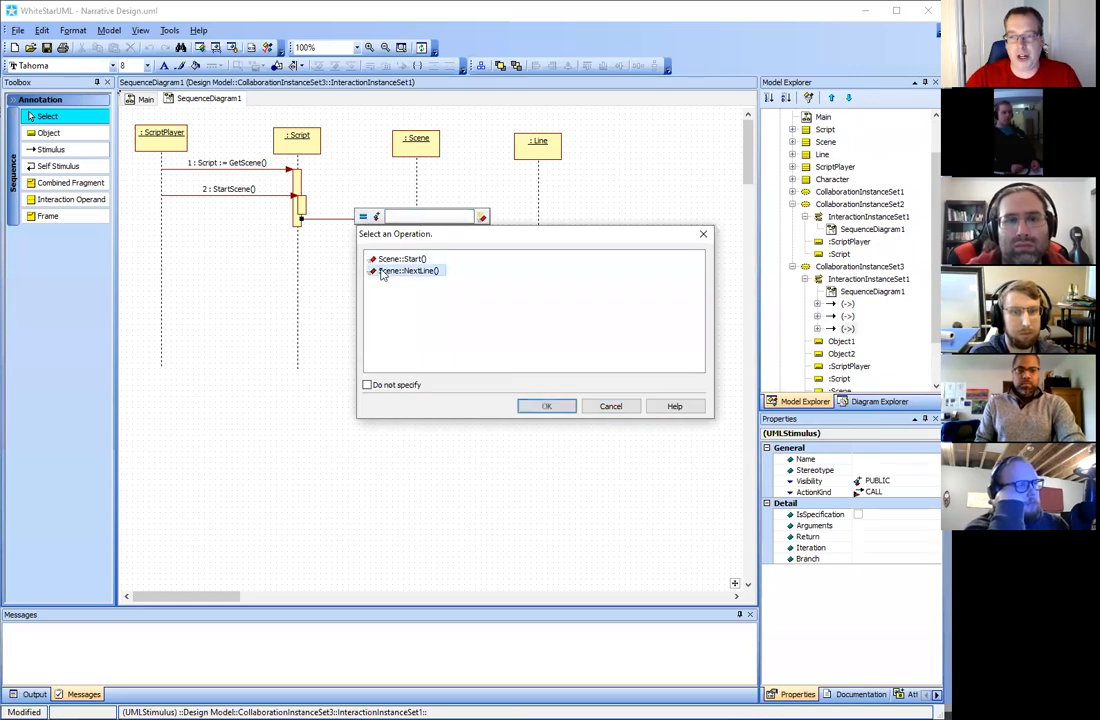
pyautogui.click(545, 407)
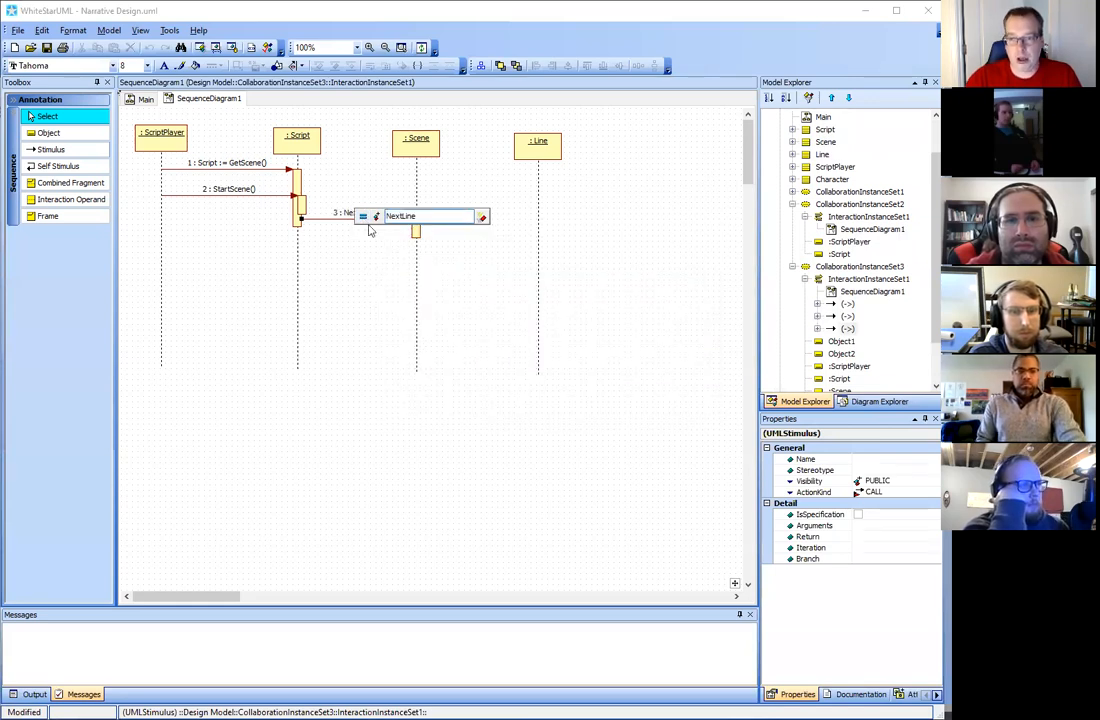
pyautogui.click(334, 224)
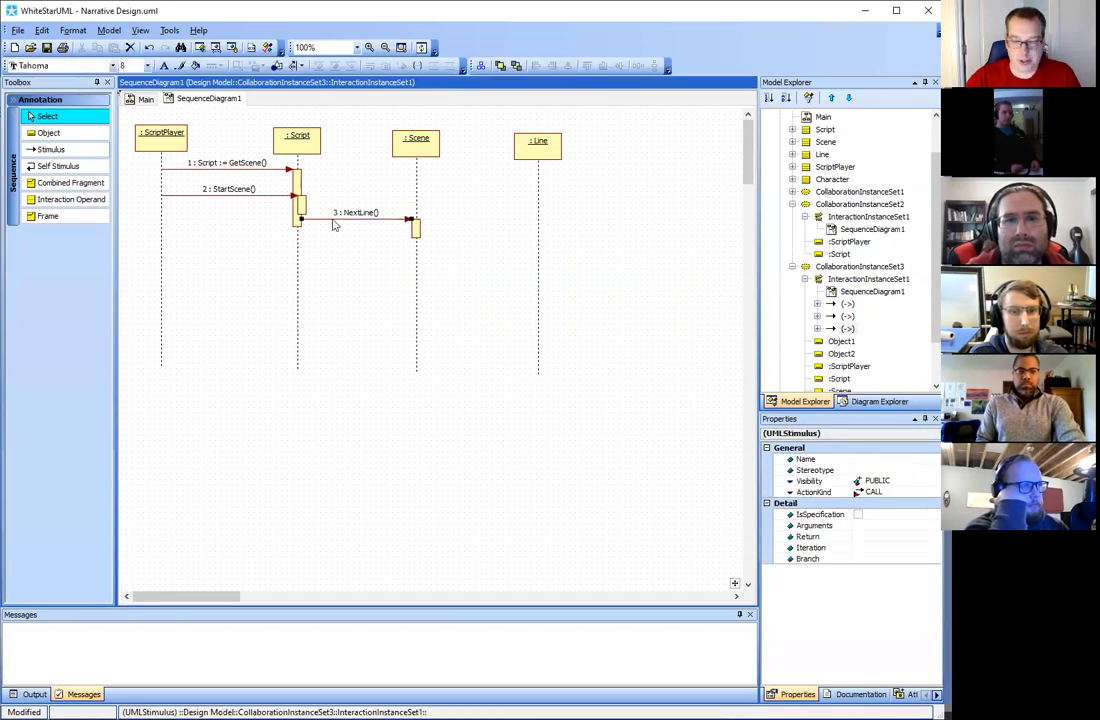
pyautogui.hotkey('ctrl', 'Delete')
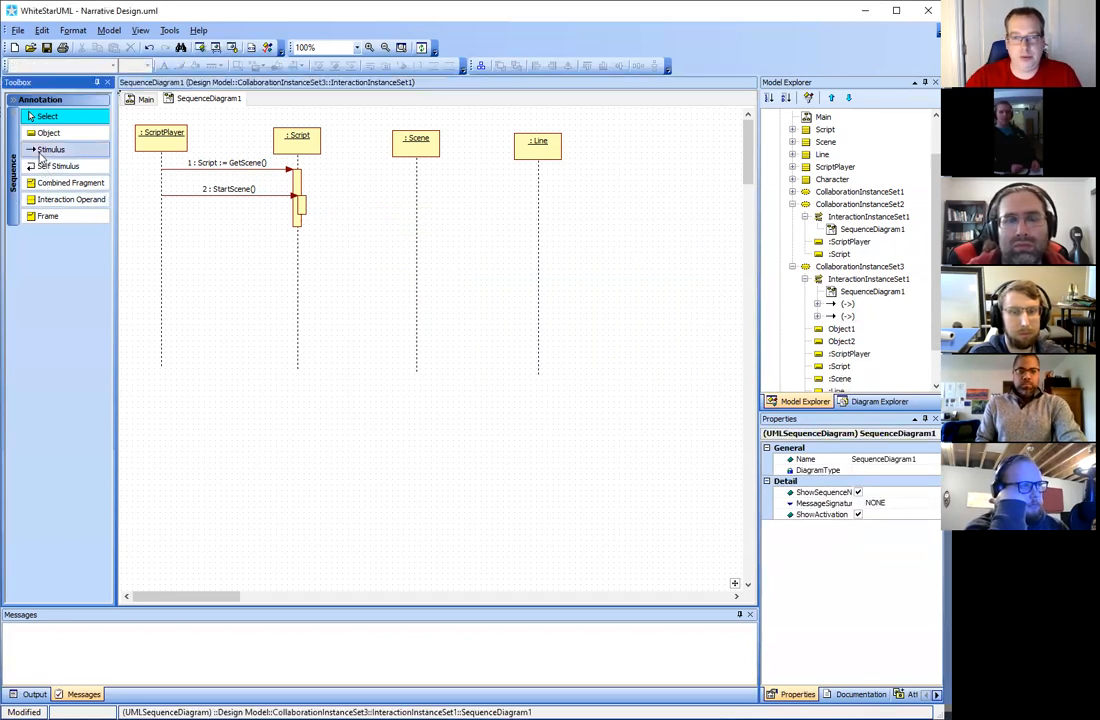
# Draw a stimulus from Script's nested StartScene activation to Scene and assign it the existing Scene::Start() operation
pyautogui.click(44, 151)
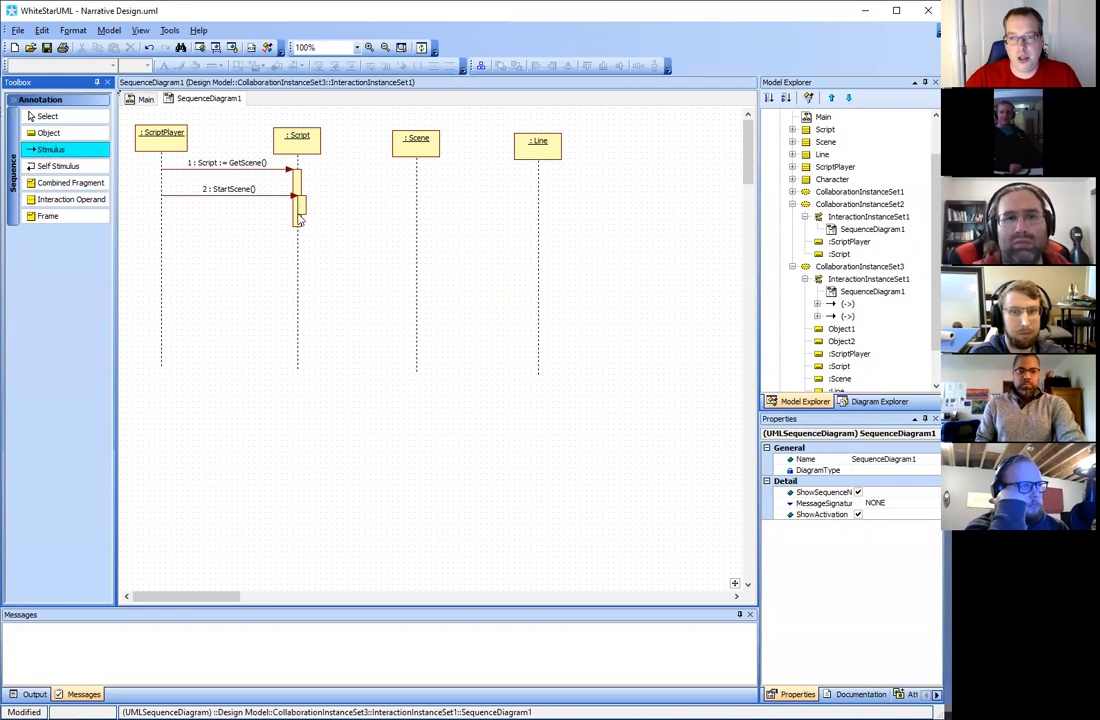
pyautogui.moveTo(300, 216)
pyautogui.mouseDown()
pyautogui.moveTo(373, 223)
pyautogui.moveTo(418, 208)
pyautogui.mouseUp()
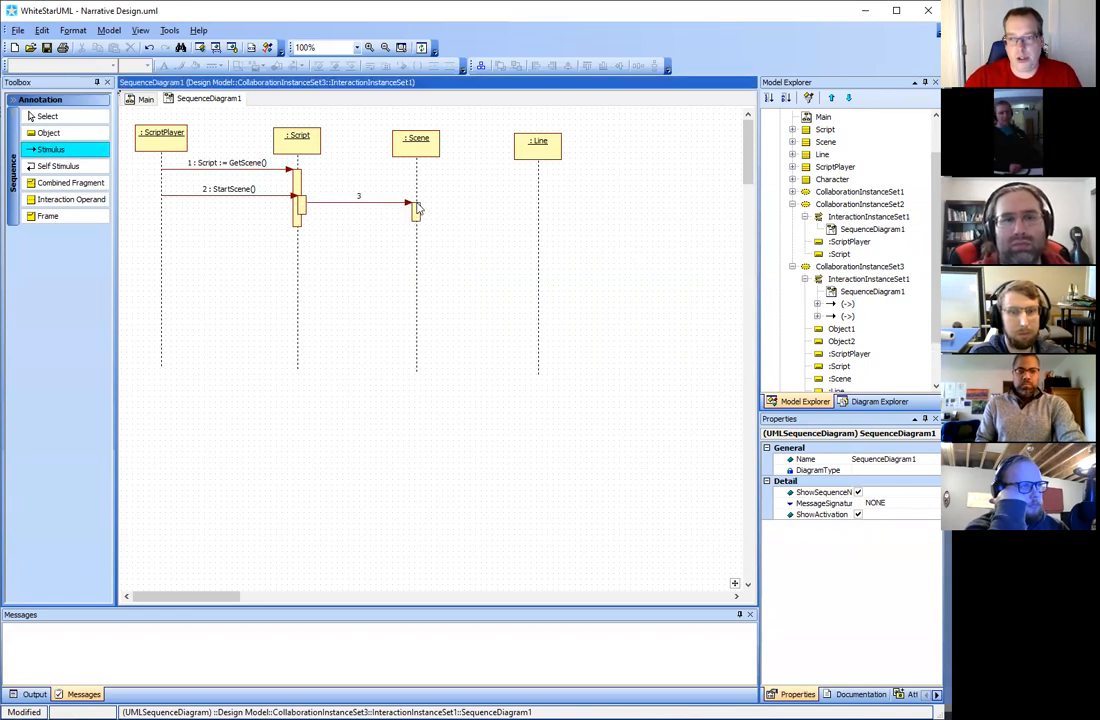
pyautogui.click(364, 201)
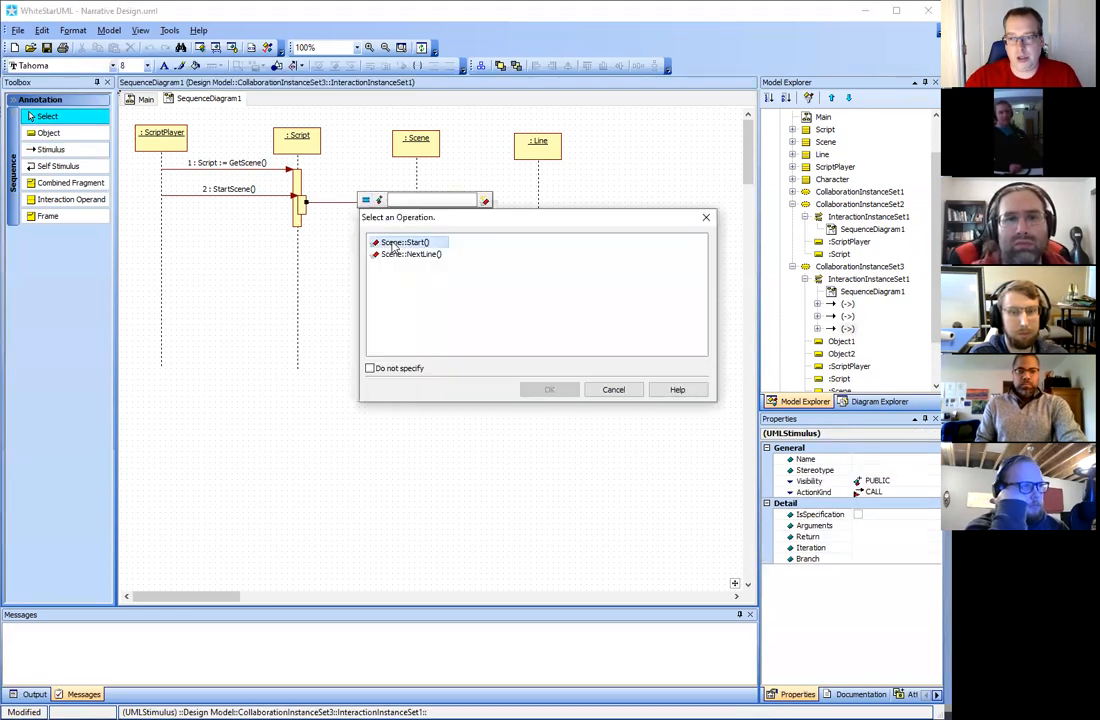
pyautogui.doubleClick(394, 243)
pyautogui.click(248, 211)
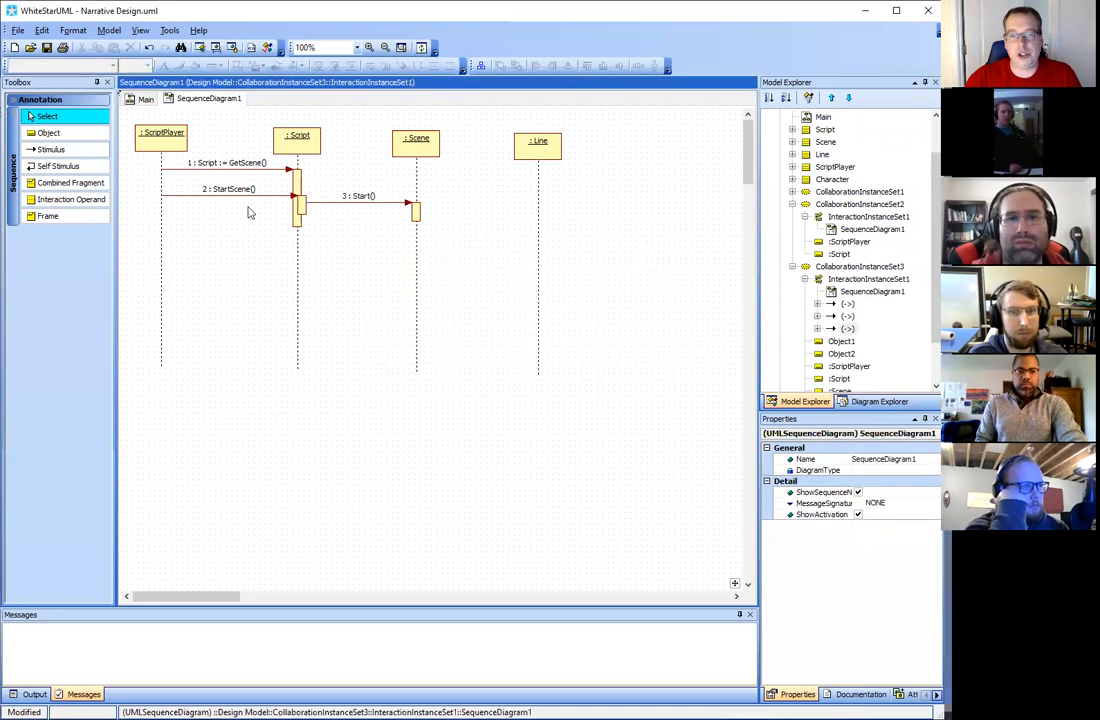
# Add a self stimulus on Scene's activation bar below the Start message and assign it the Scene::NextLine() operation
pyautogui.click(50, 166)
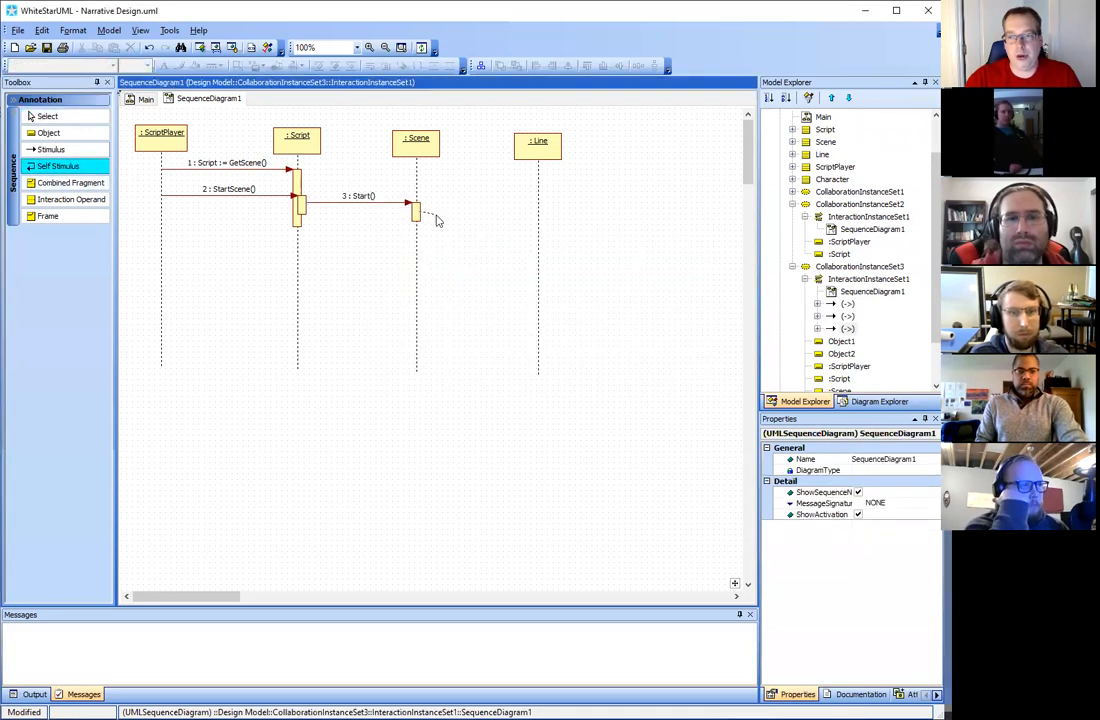
pyautogui.click(436, 224)
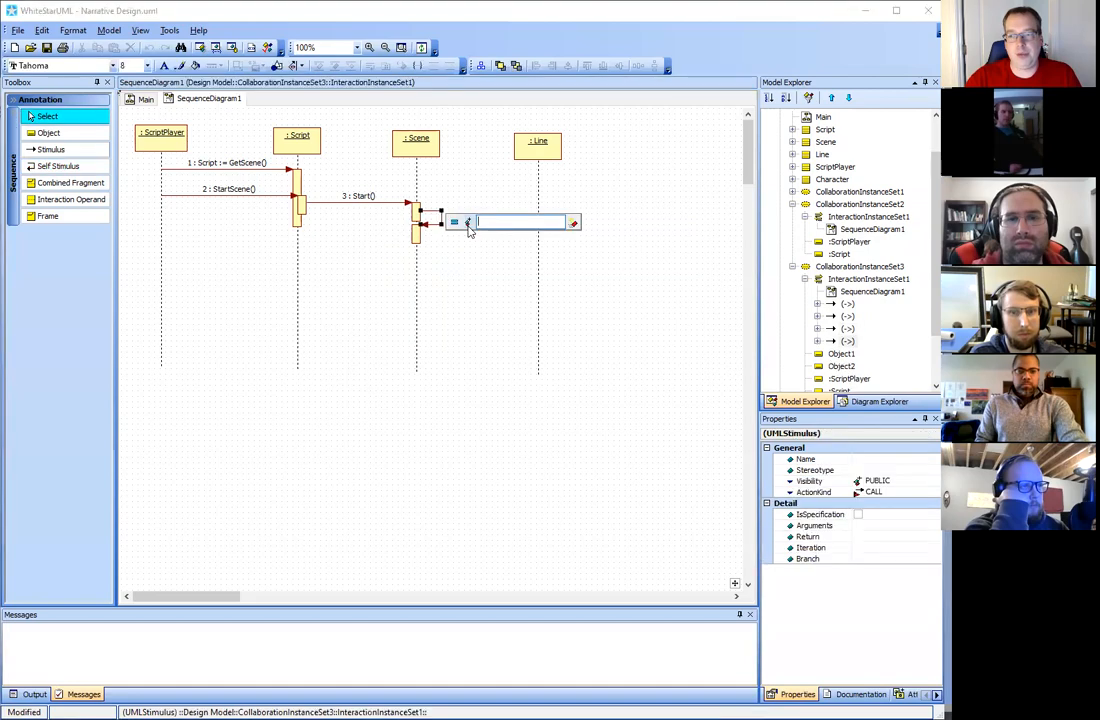
pyautogui.click(455, 223)
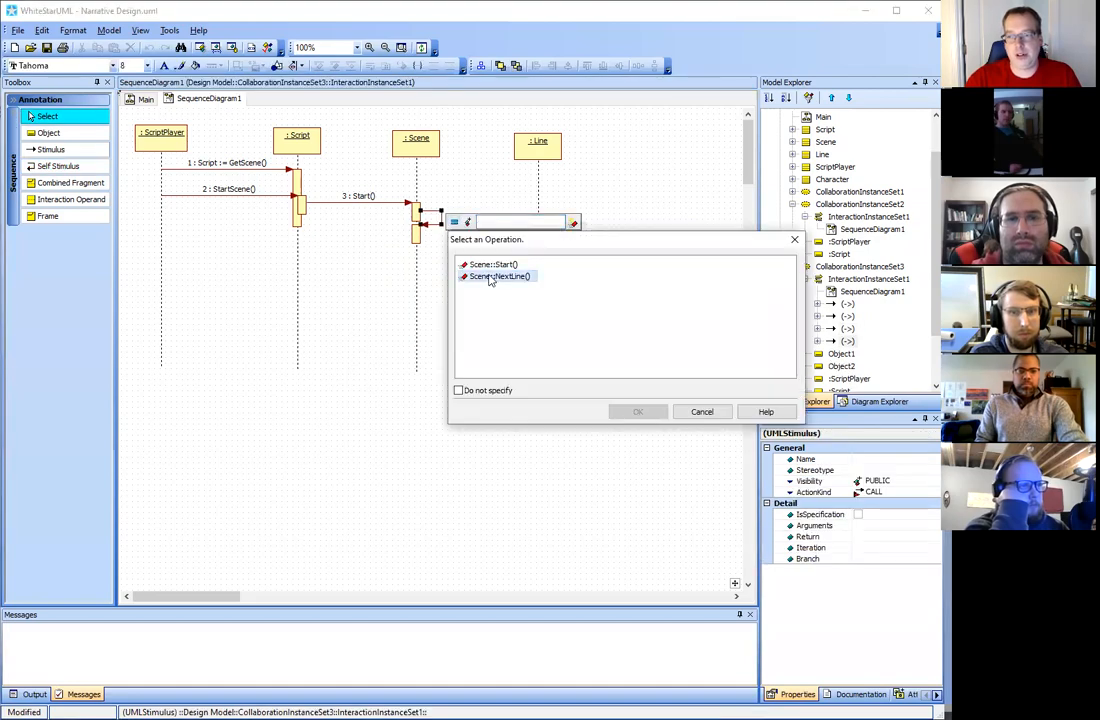
pyautogui.doubleClick(497, 276)
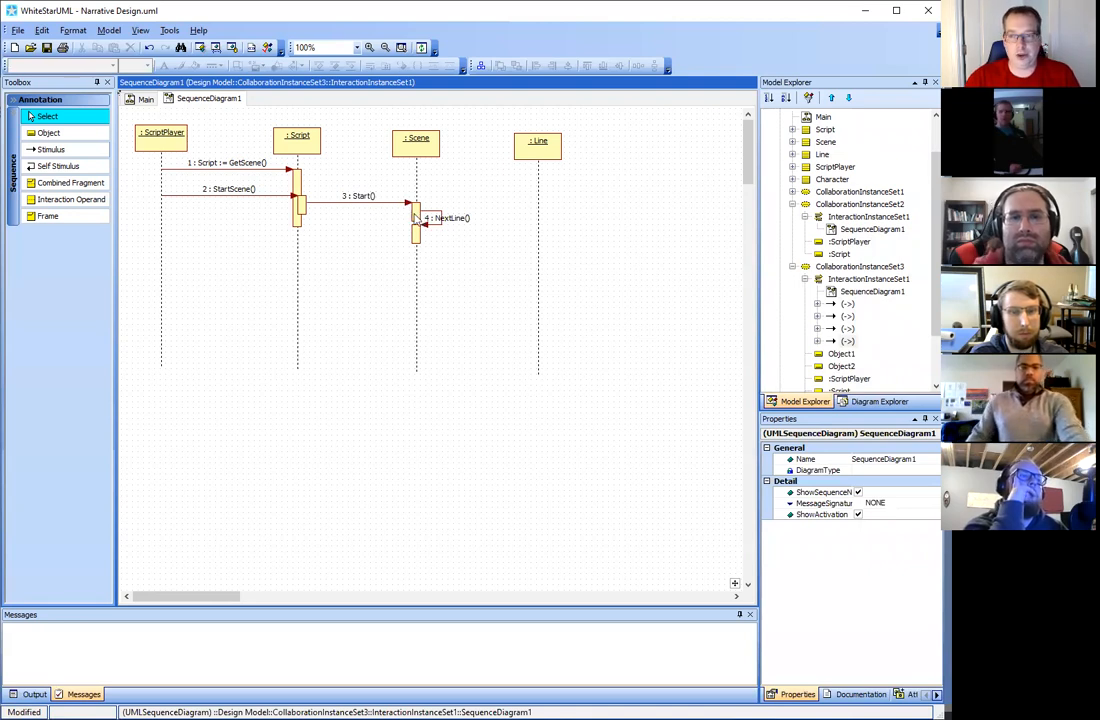
# Draw a stimulus from Scene's NextLine activation to the Line object, leaving its operation unassigned
pyautogui.click(50, 149)
pyautogui.moveTo(418, 240); pyautogui.dragTo(538, 238)
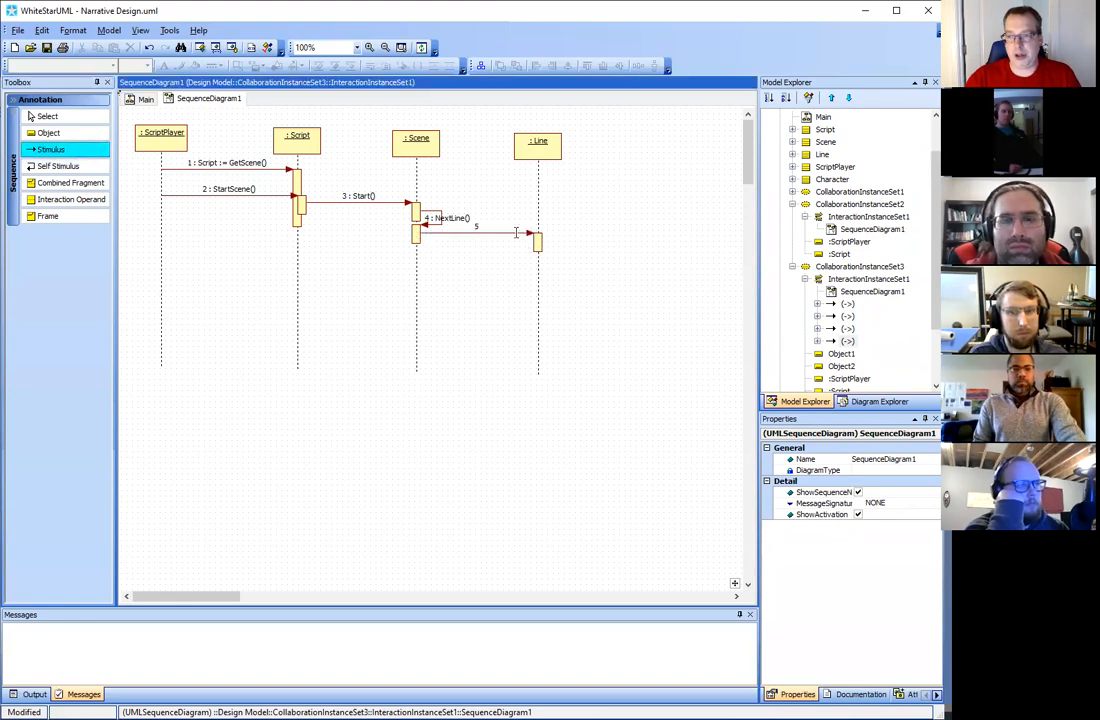
pyautogui.click(642, 368)
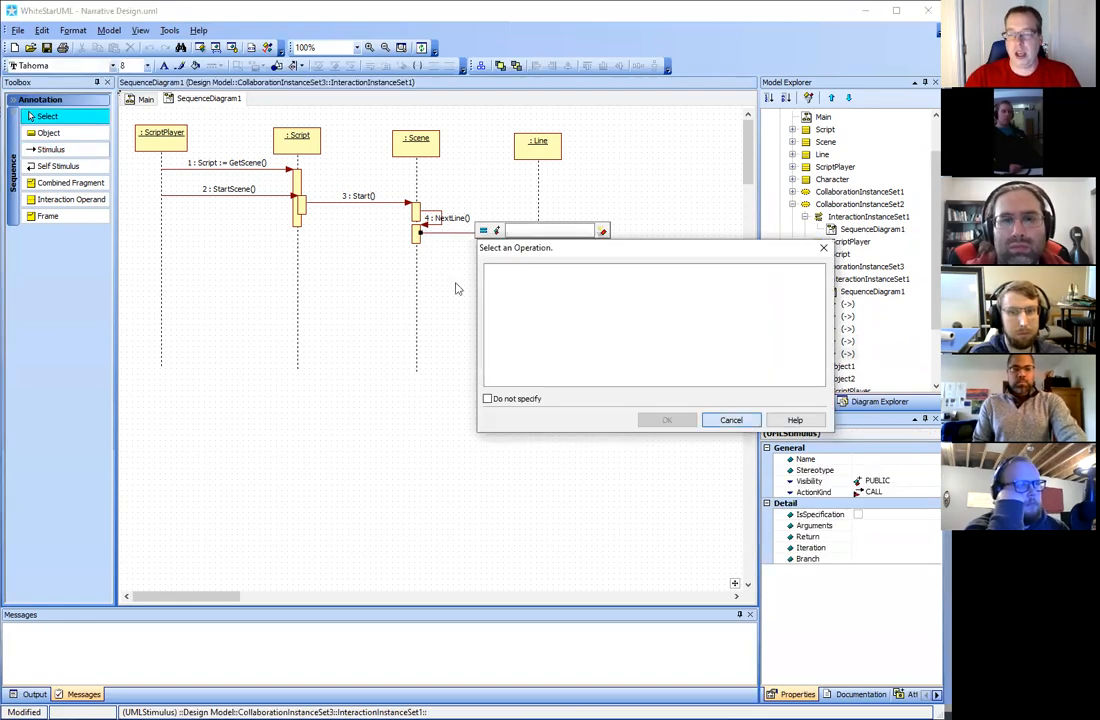
pyautogui.click(445, 275)
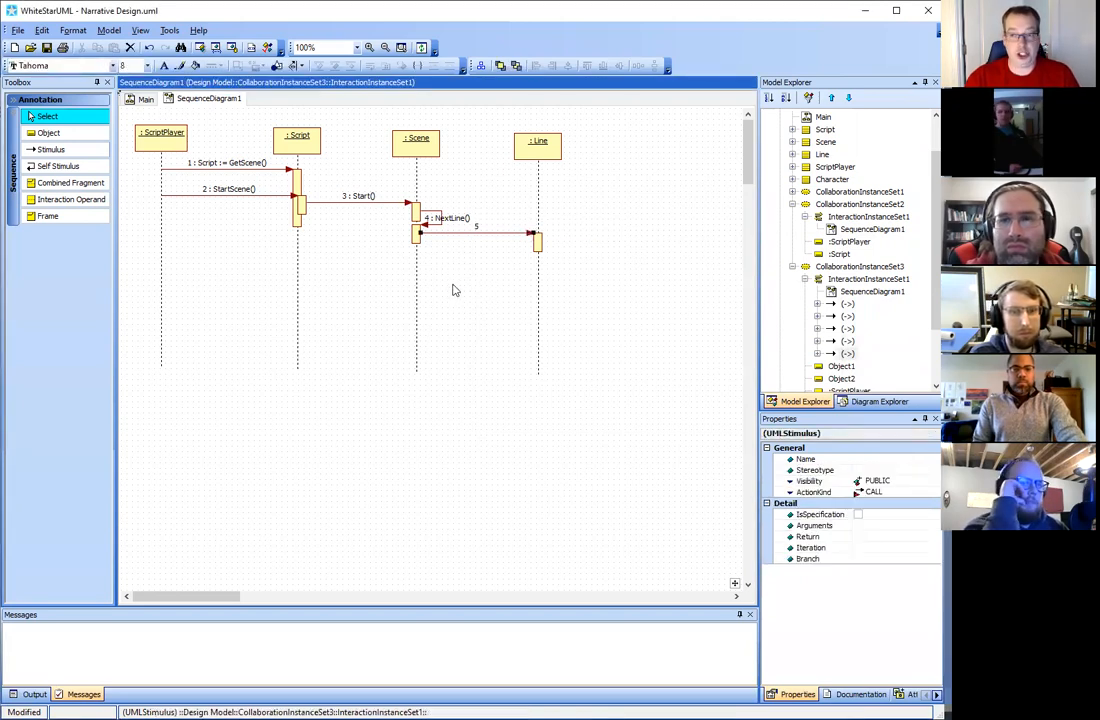
# Create a new operation named Init for the stimulus from Scene to Line
pyautogui.doubleClick(474, 235)
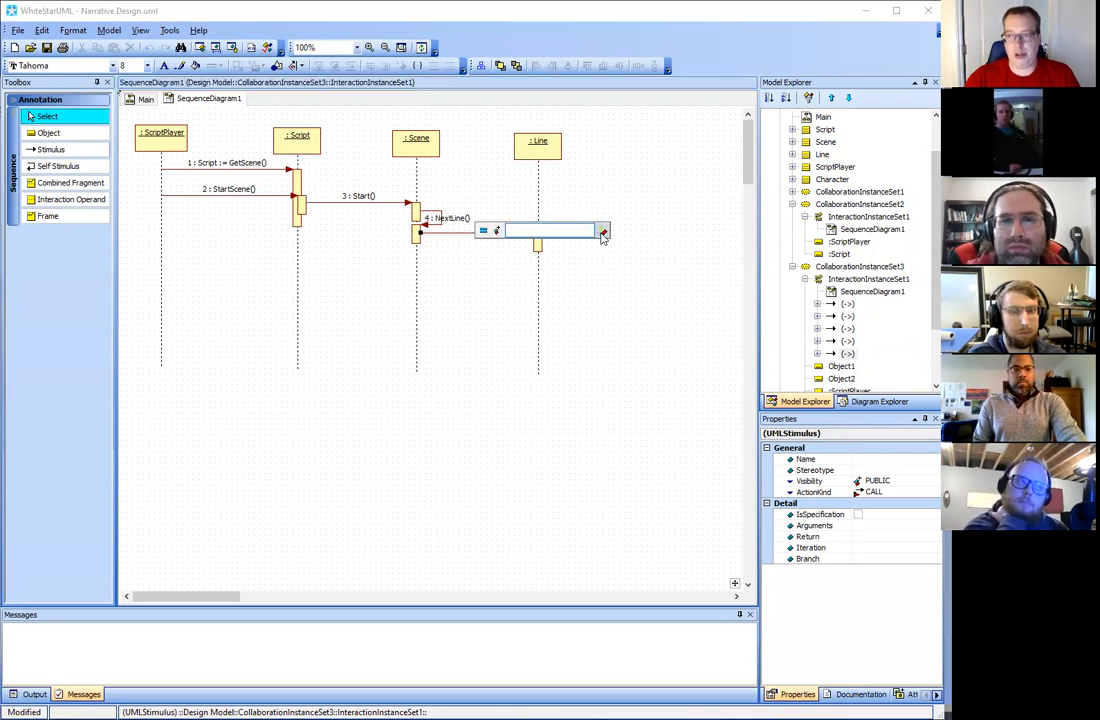
pyautogui.click(600, 232)
pyautogui.write('On')
pyautogui.press('BackSpace')
pyautogui.press('BackSpace')
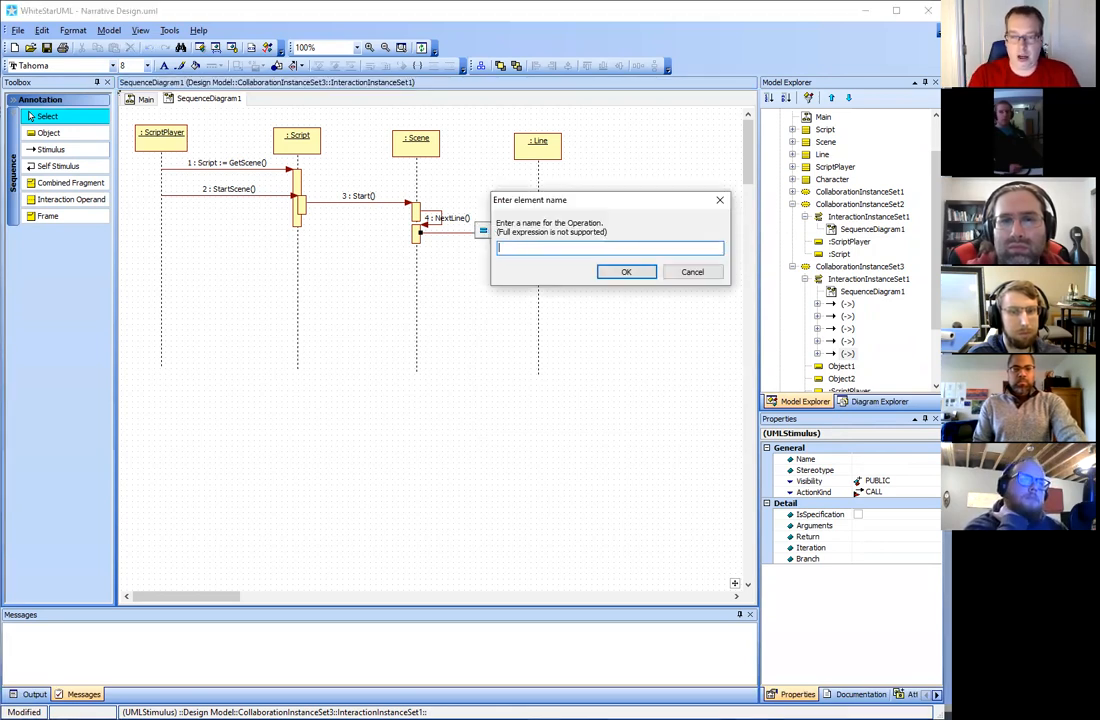
pyautogui.write('Init')
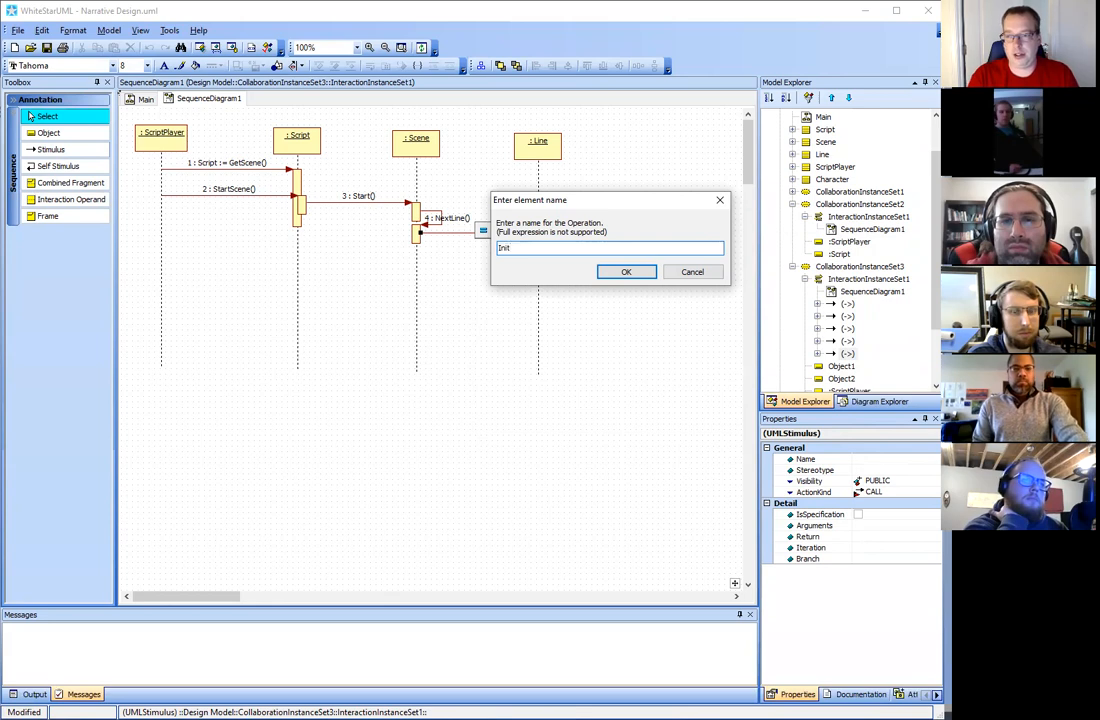
pyautogui.press('Return')
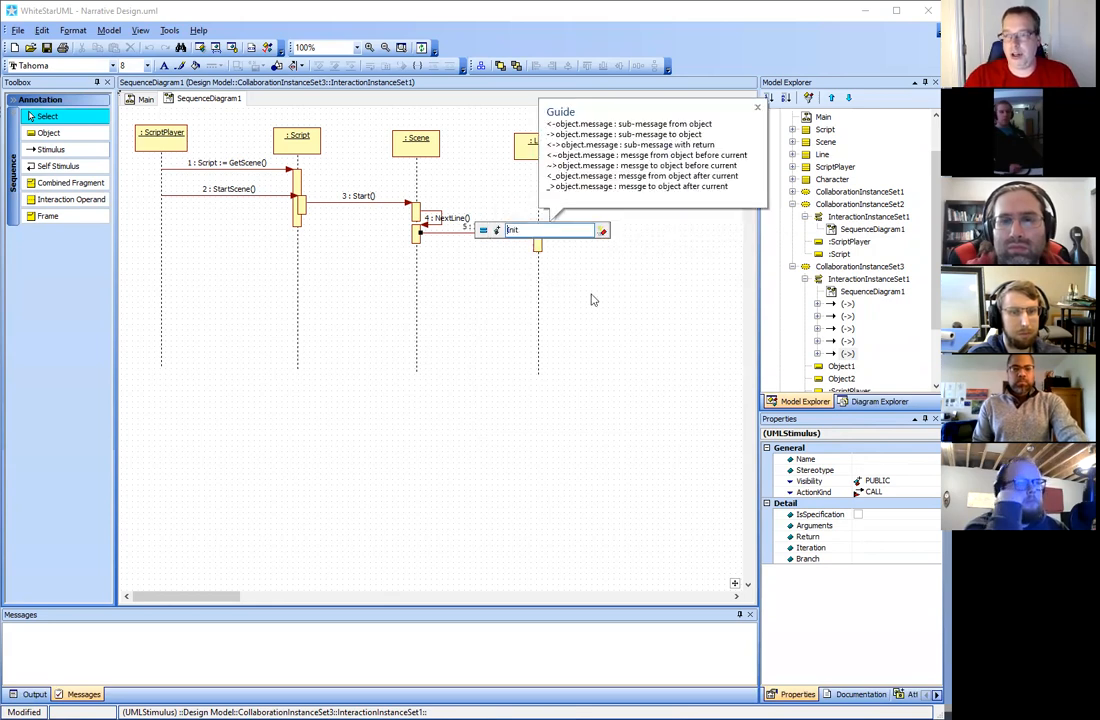
pyautogui.click(448, 297)
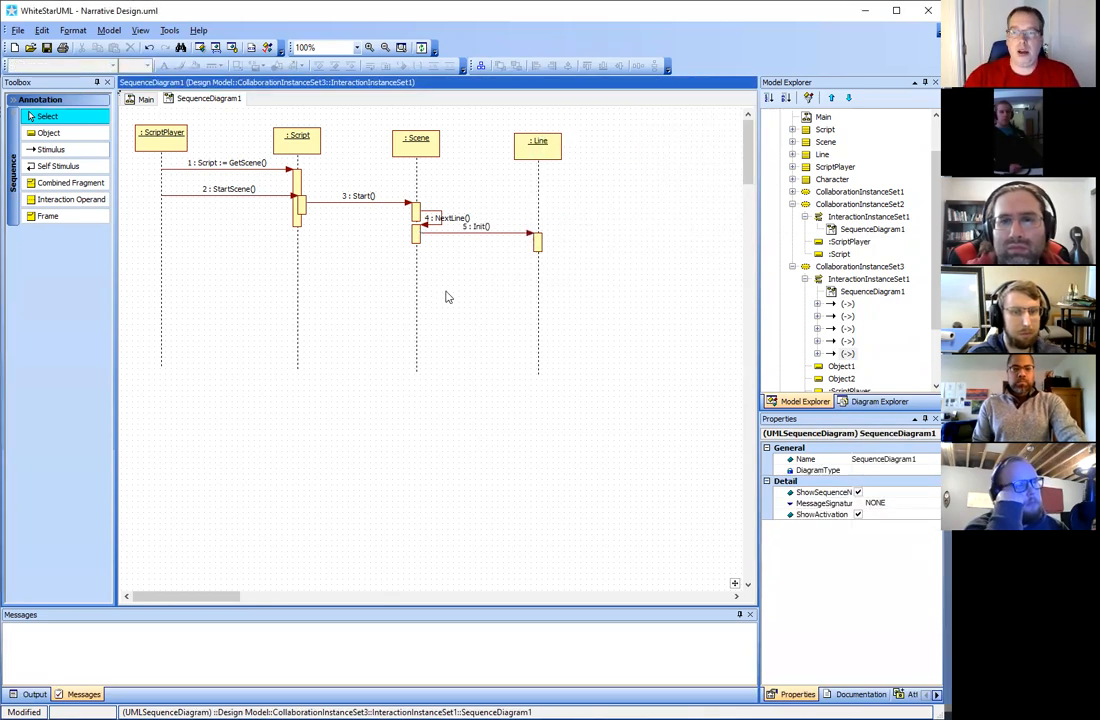
# Review the class operations in the Main diagram against the sequence diagram, and examine the Start message's properties and the Script object
pyautogui.click(145, 99)
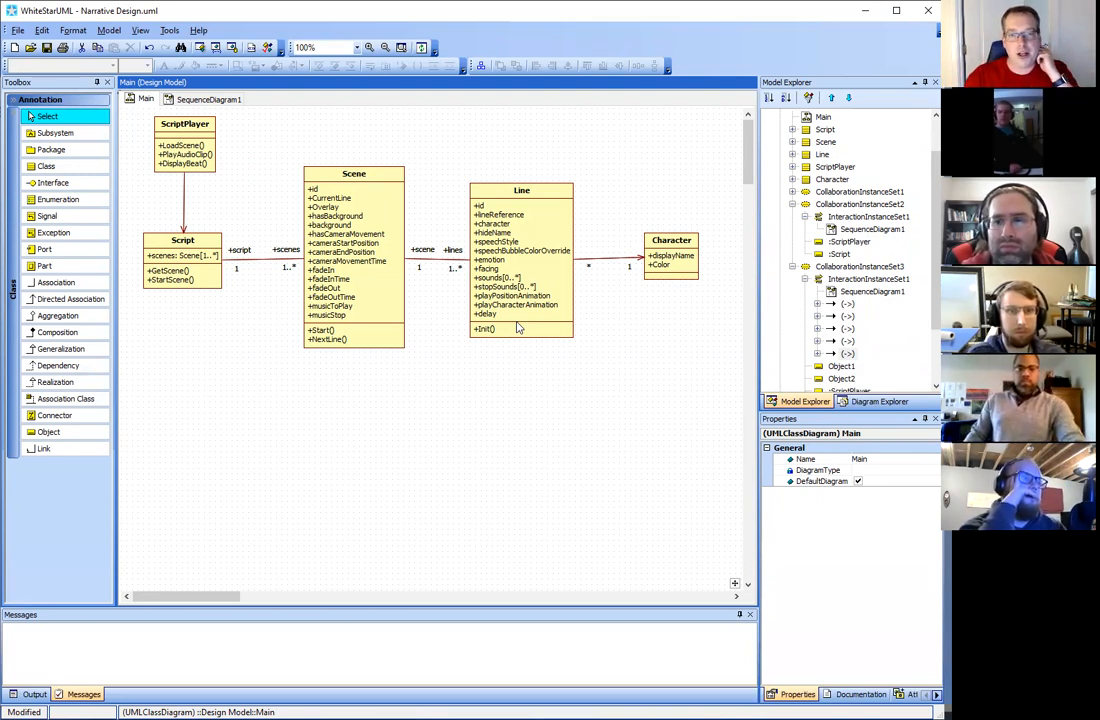
pyautogui.click(195, 98)
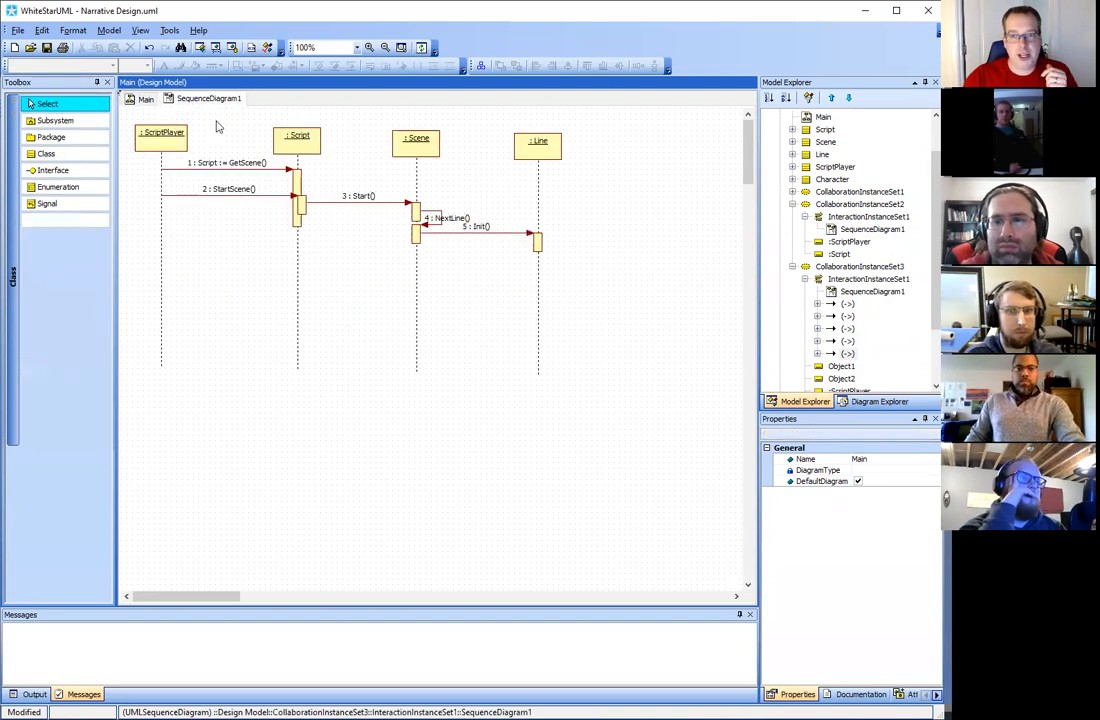
pyautogui.click(350, 205)
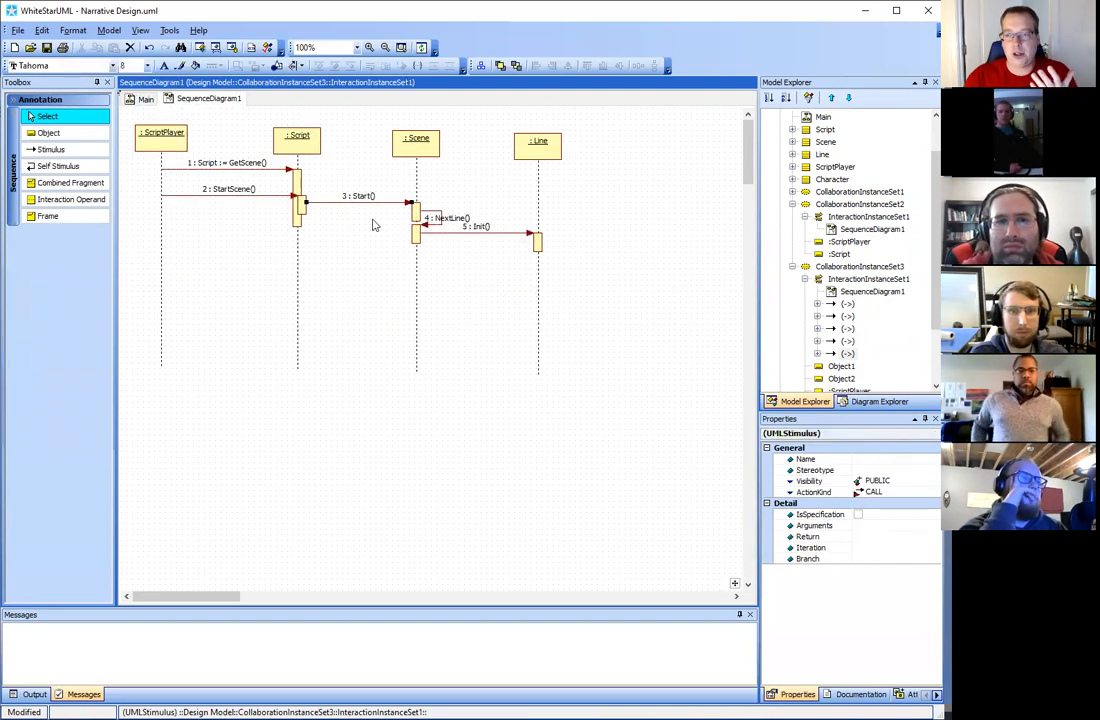
pyautogui.click(826, 527)
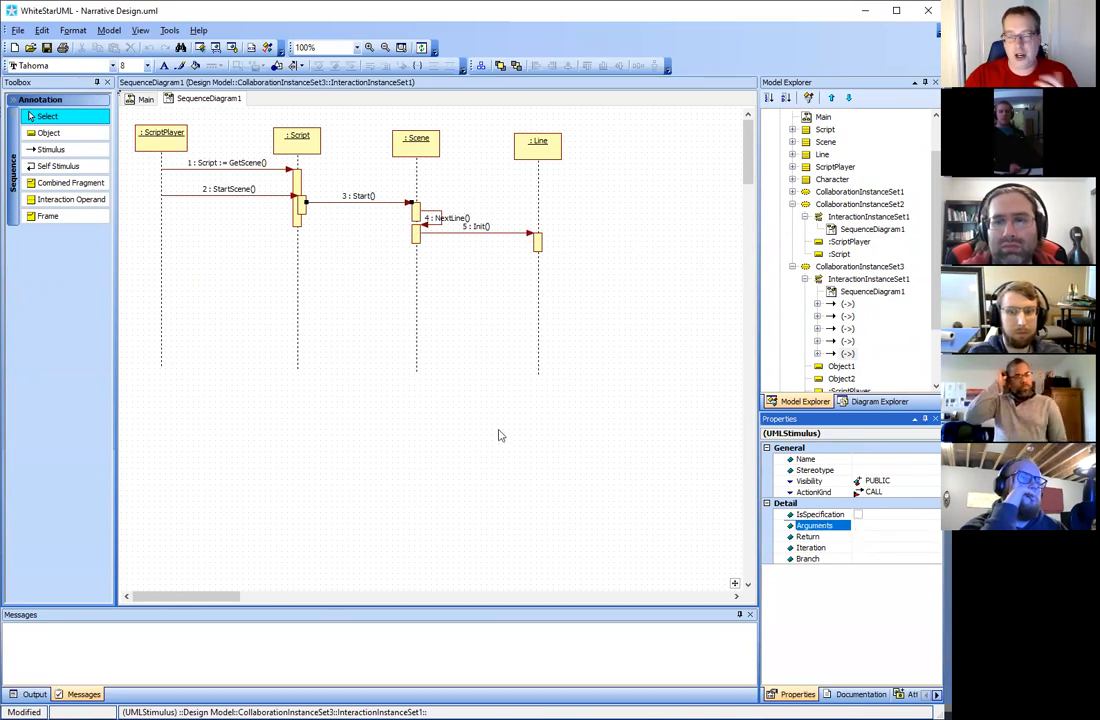
pyautogui.click(142, 98)
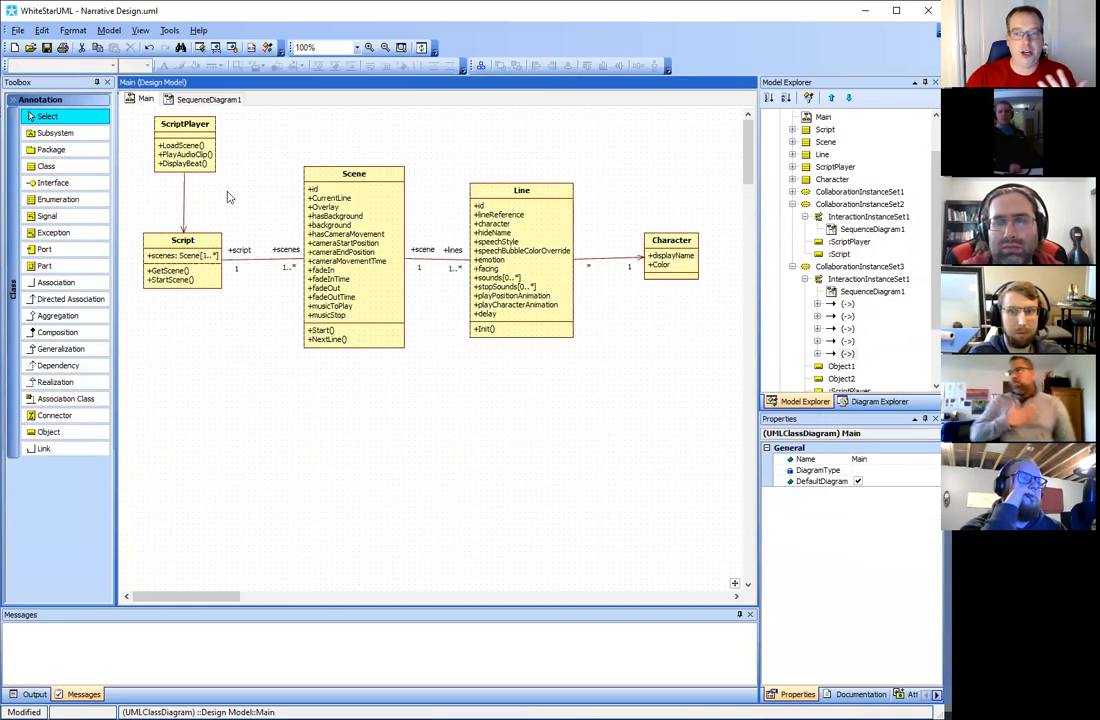
pyautogui.click(205, 99)
pyautogui.click(285, 309)
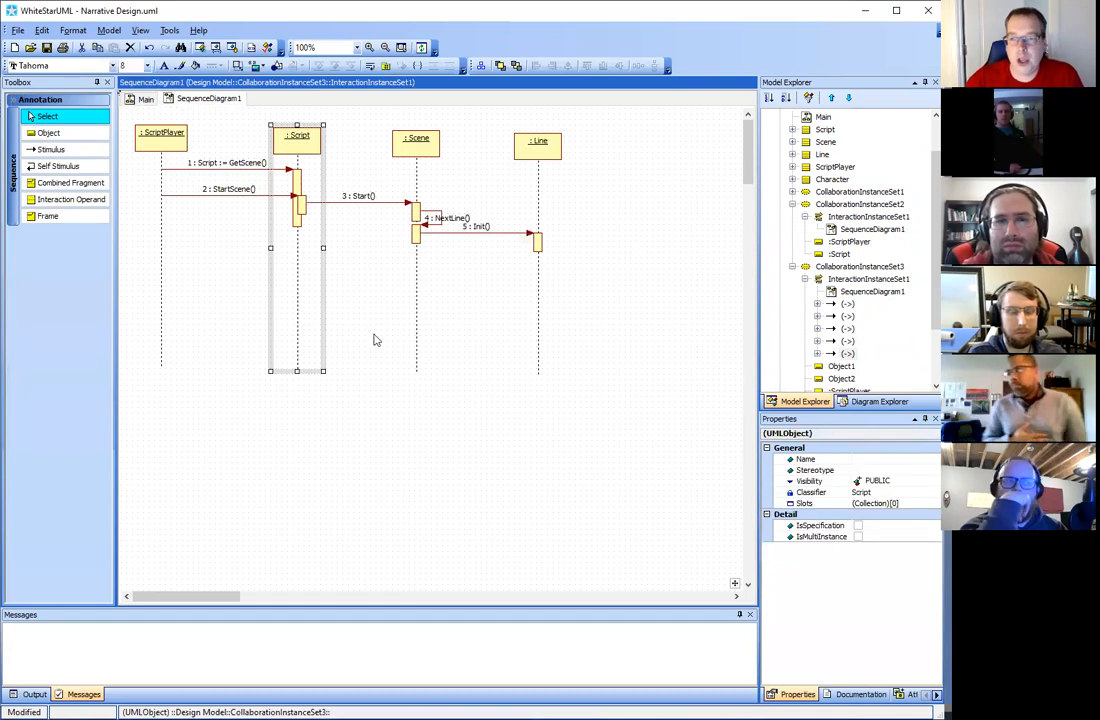
pyautogui.click(345, 360)
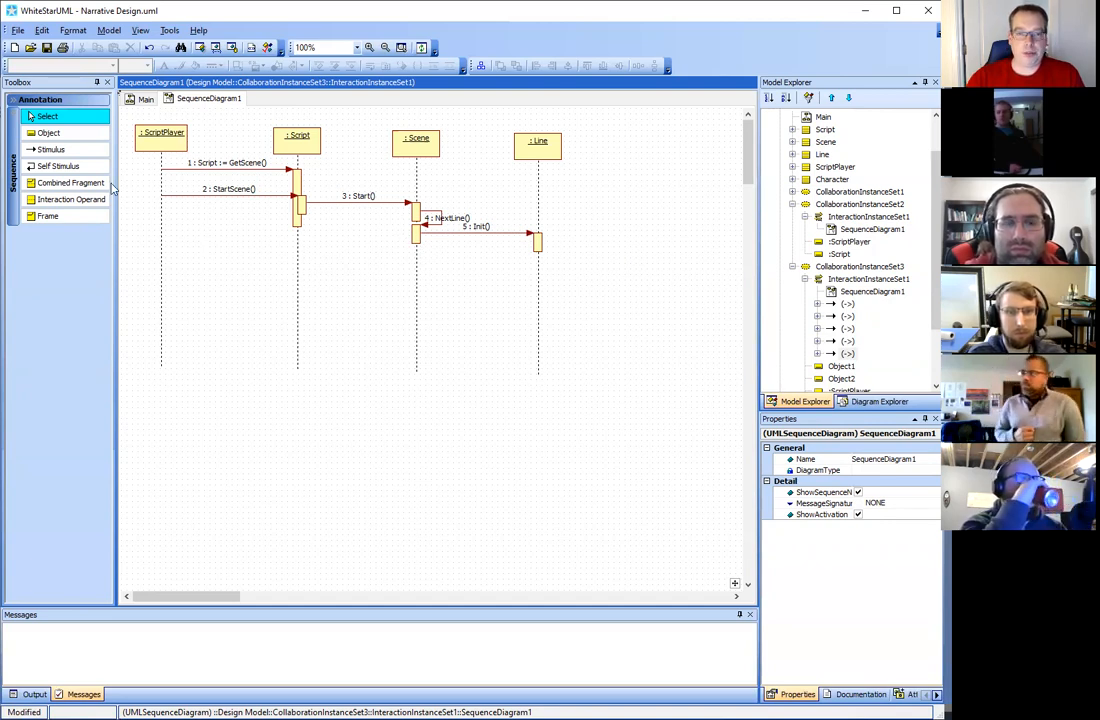
# Add a self stimulus named SetBackground on ScriptPlayer's lifeline below the StartScene message
pyautogui.click(58, 166)
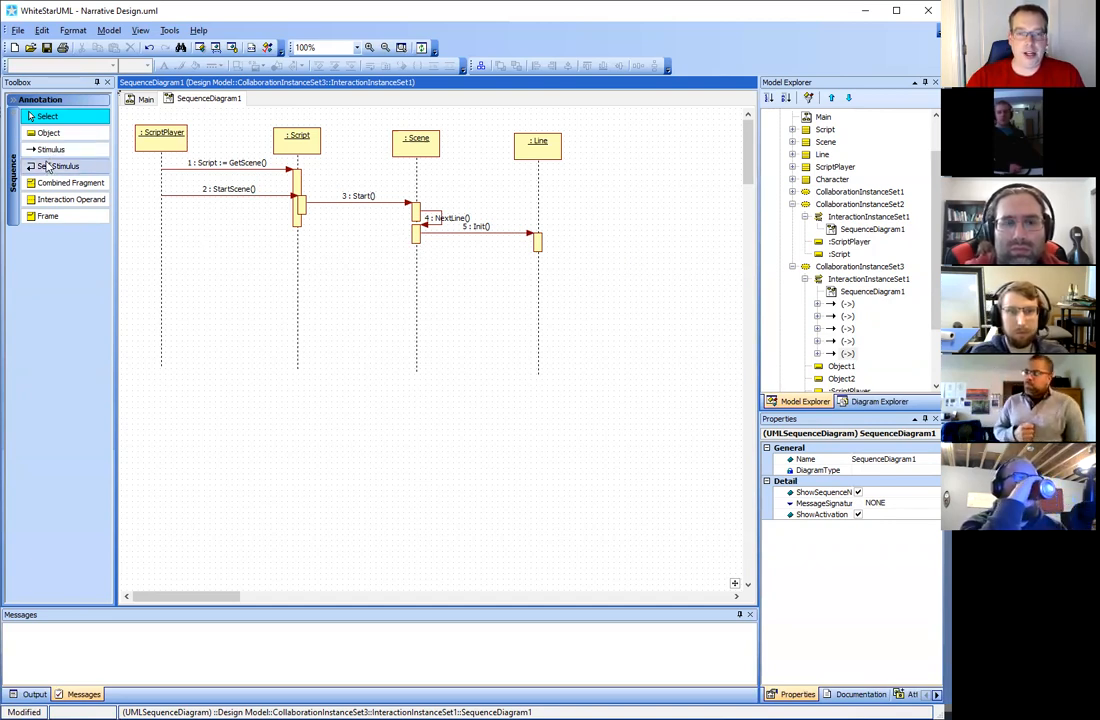
pyautogui.click(164, 238)
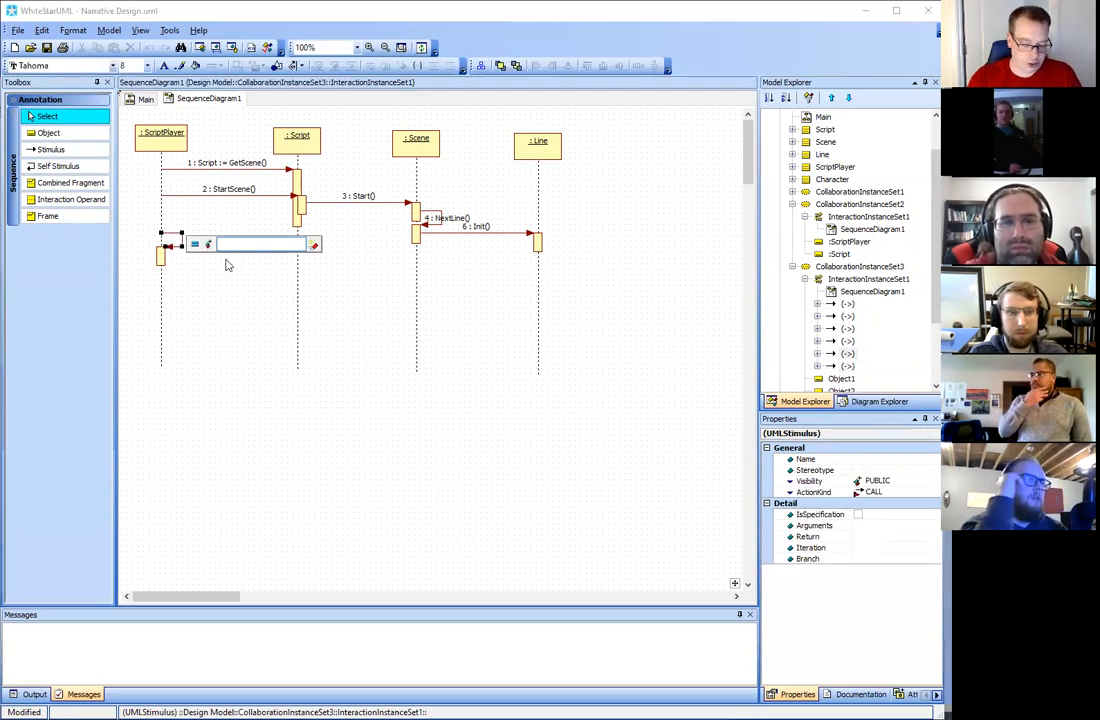
pyautogui.press('BackSpace')
pyautogui.press('BackSpace')
pyautogui.press('BackSpace')
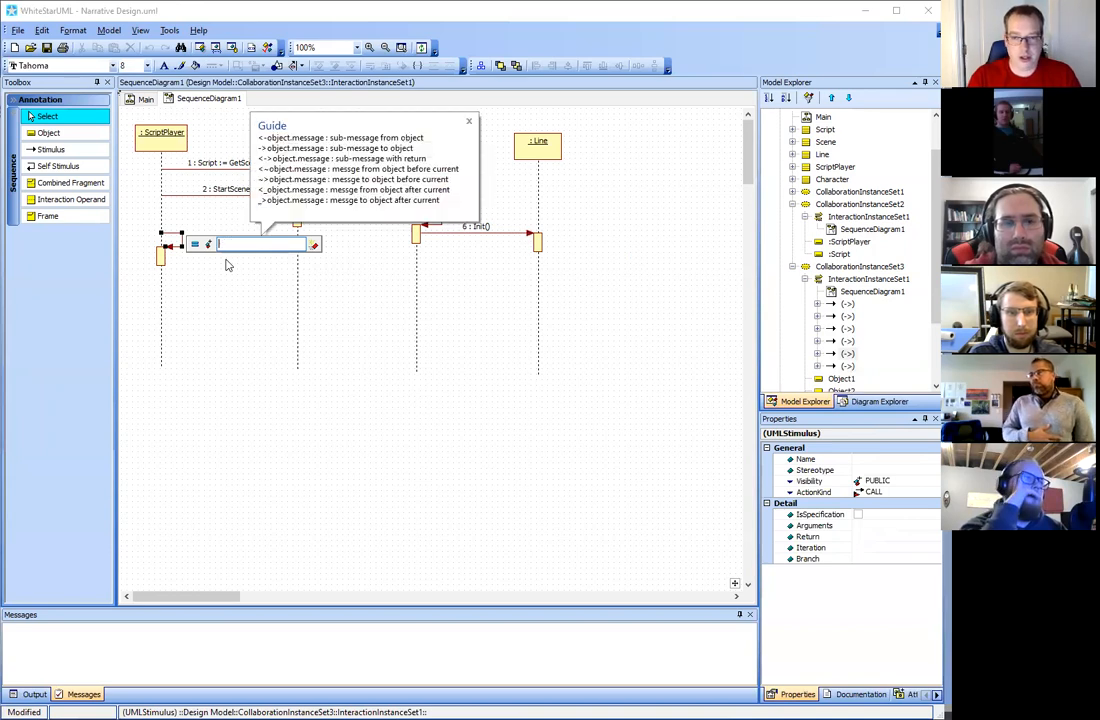
pyautogui.write('SetBackgroun')
pyautogui.press('Return')
# Add a second self stimulus named DisplayCharacter on ScriptPlayer's lifeline, just below SetBackground
pyautogui.click(74, 168)
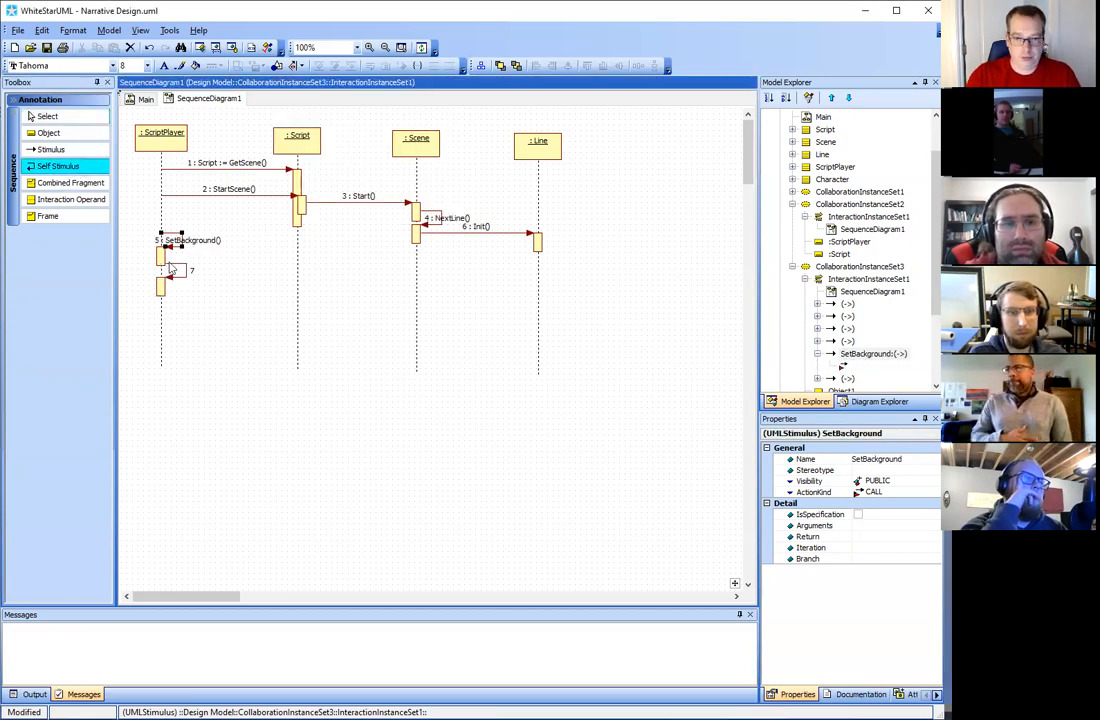
pyautogui.click(163, 268)
pyautogui.write('DisplayCharacter')
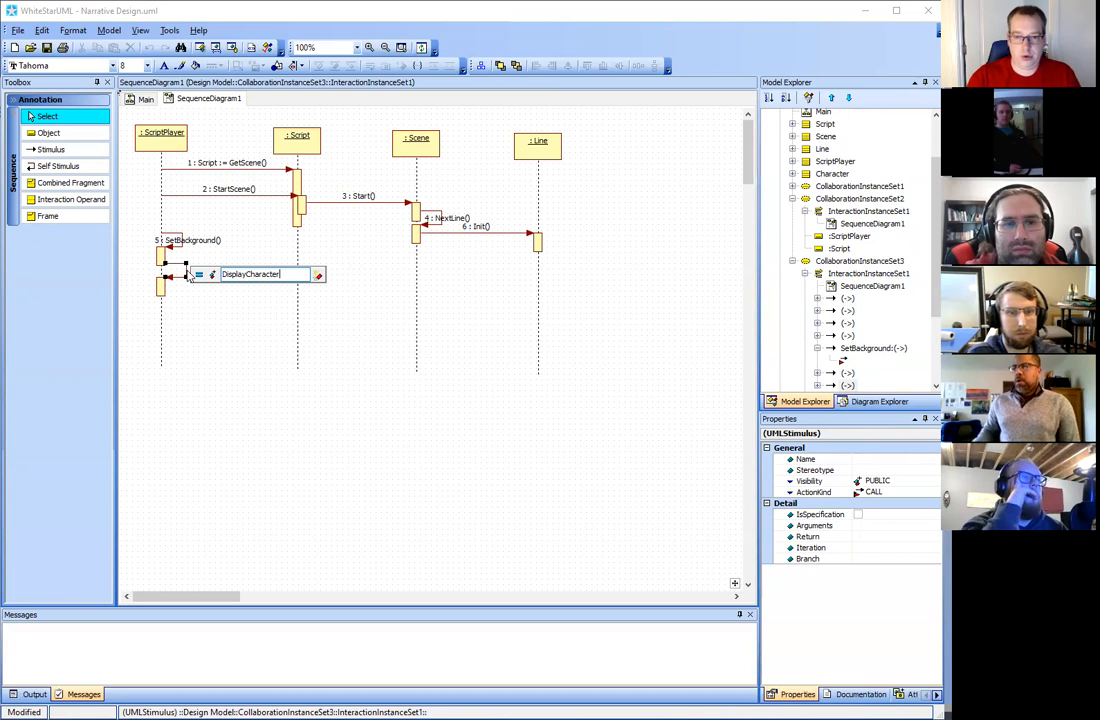
pyautogui.press('Return')
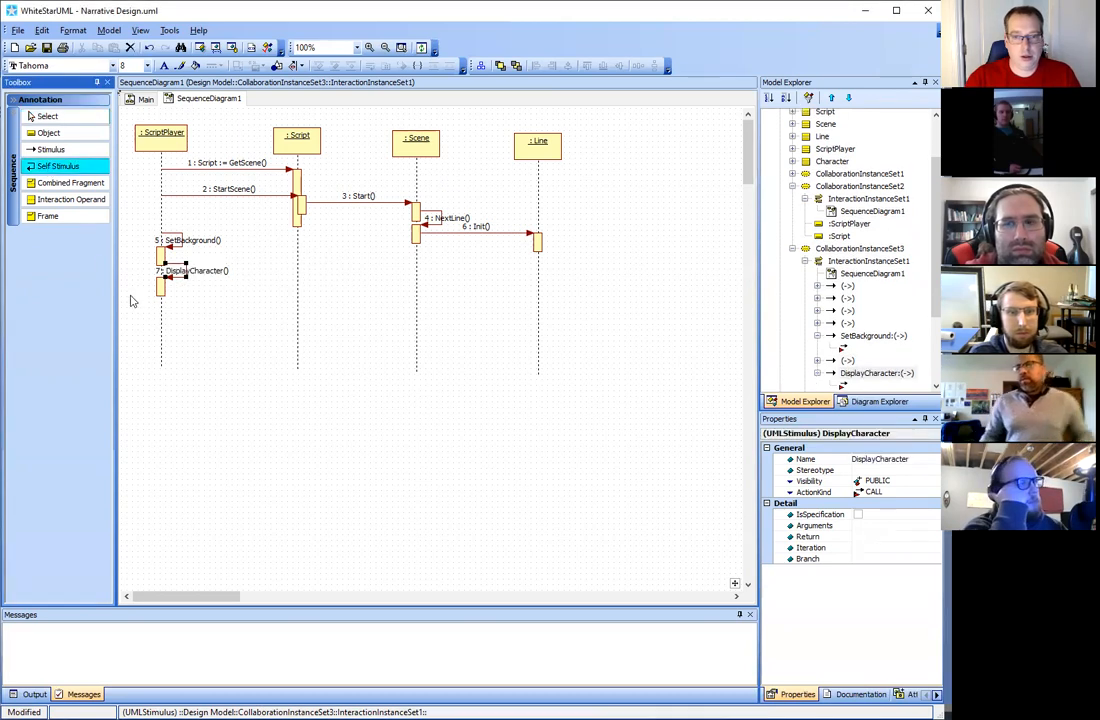
# Try a self stimulus named FireMusic on ScriptPlayer's lifeline below DisplayCharacter, and delete it
pyautogui.click(161, 306)
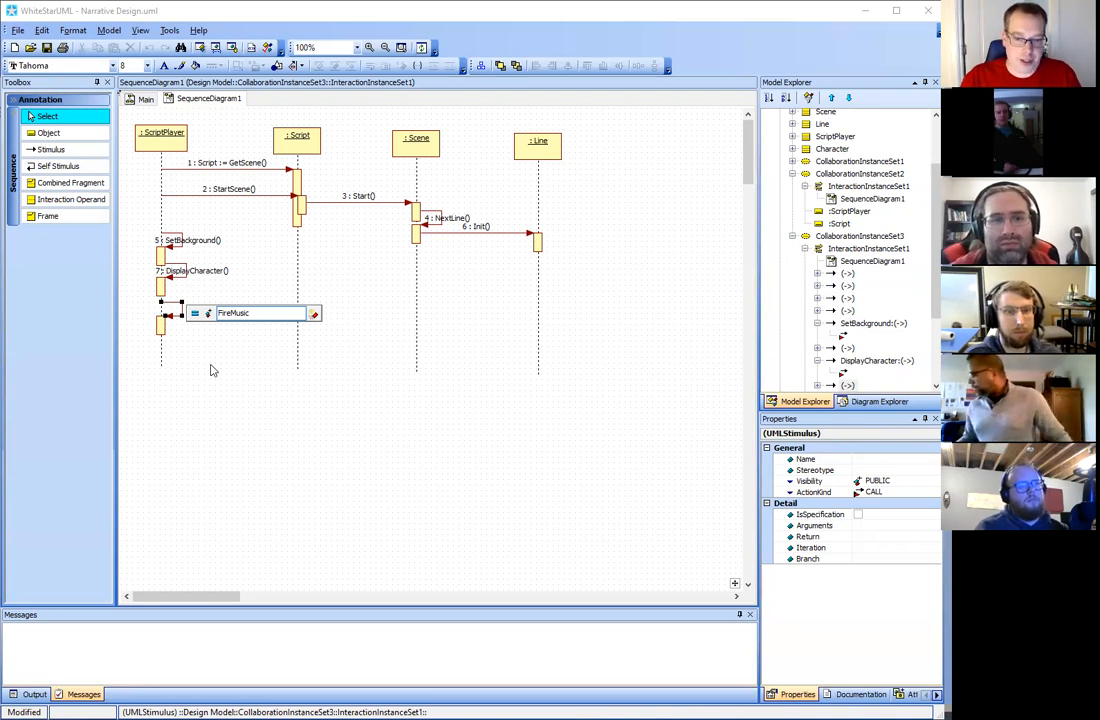
pyautogui.press('Escape')
pyautogui.click(183, 323)
pyautogui.click(181, 317)
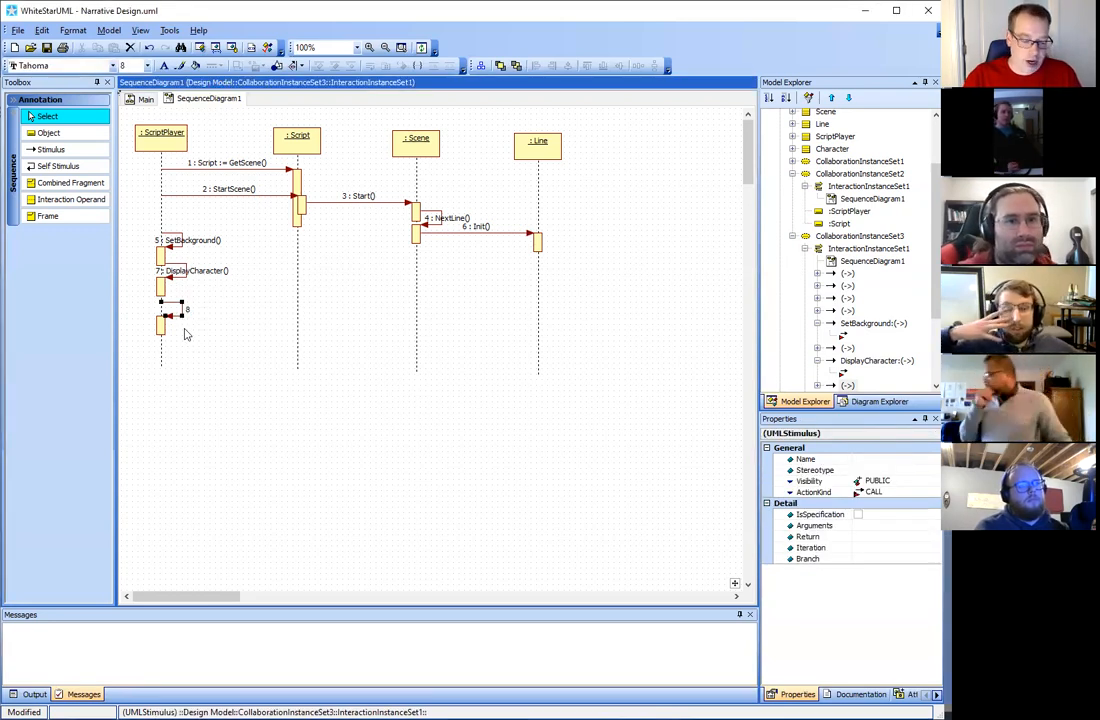
pyautogui.press('Delete')
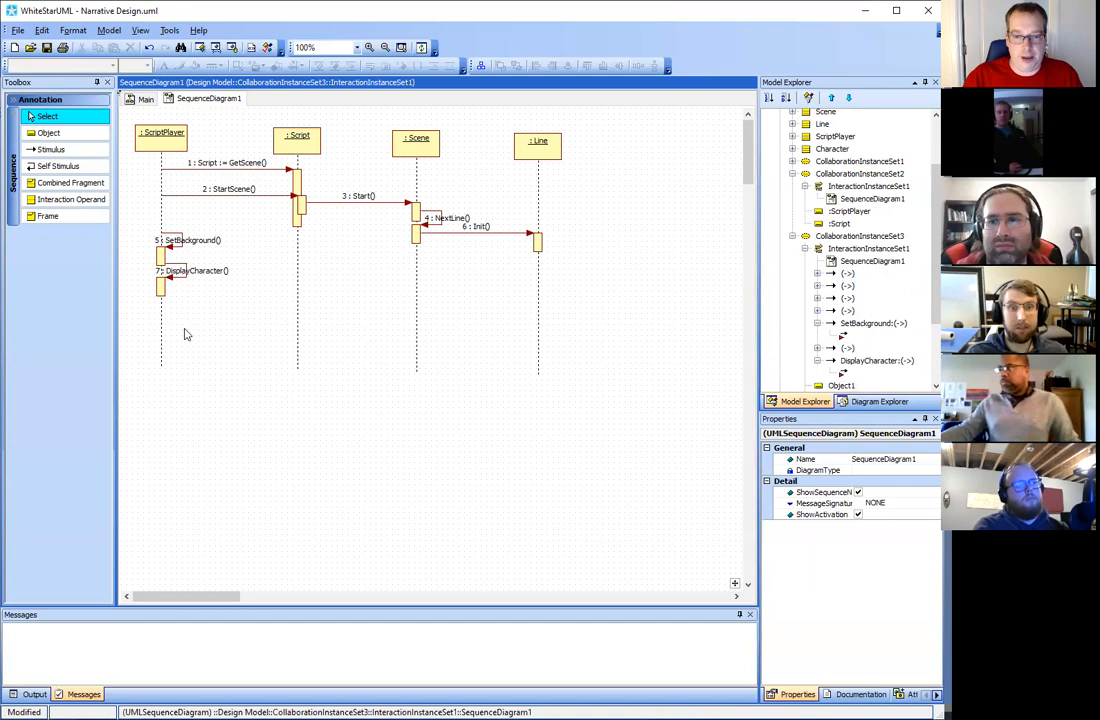
# Draw a stimulus named PlayBackgroundMusic from ScriptPlayer's SetBackground activation to the Script lifeline
pyautogui.click(50, 149)
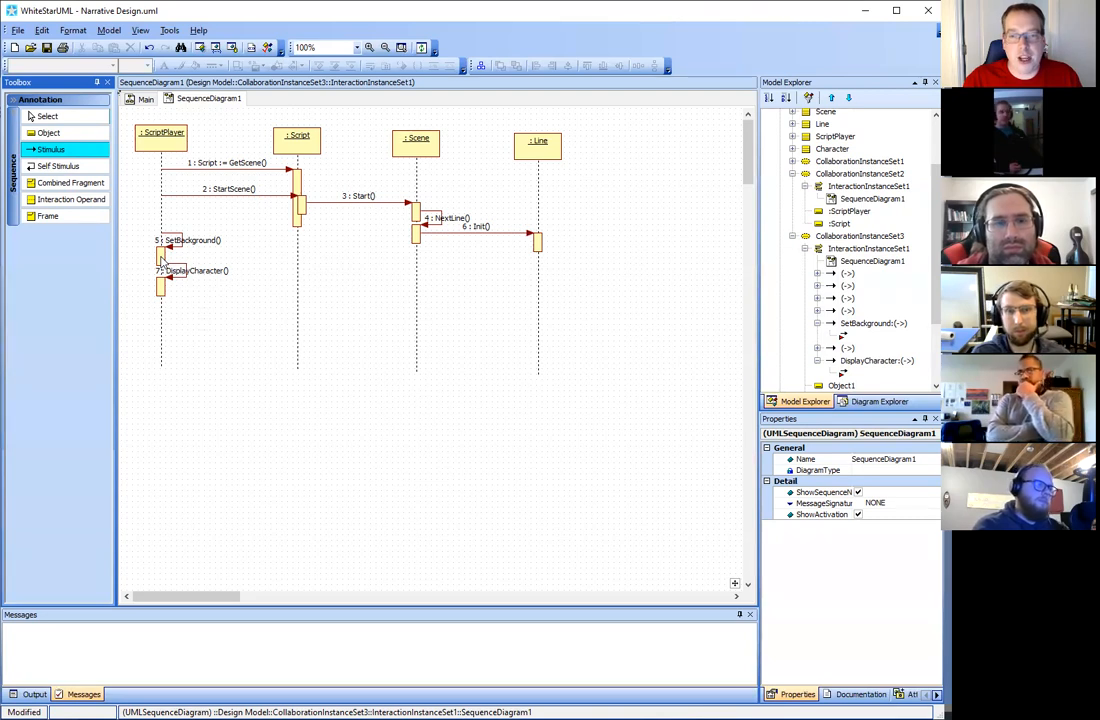
pyautogui.moveTo(161, 258); pyautogui.dragTo(297, 258)
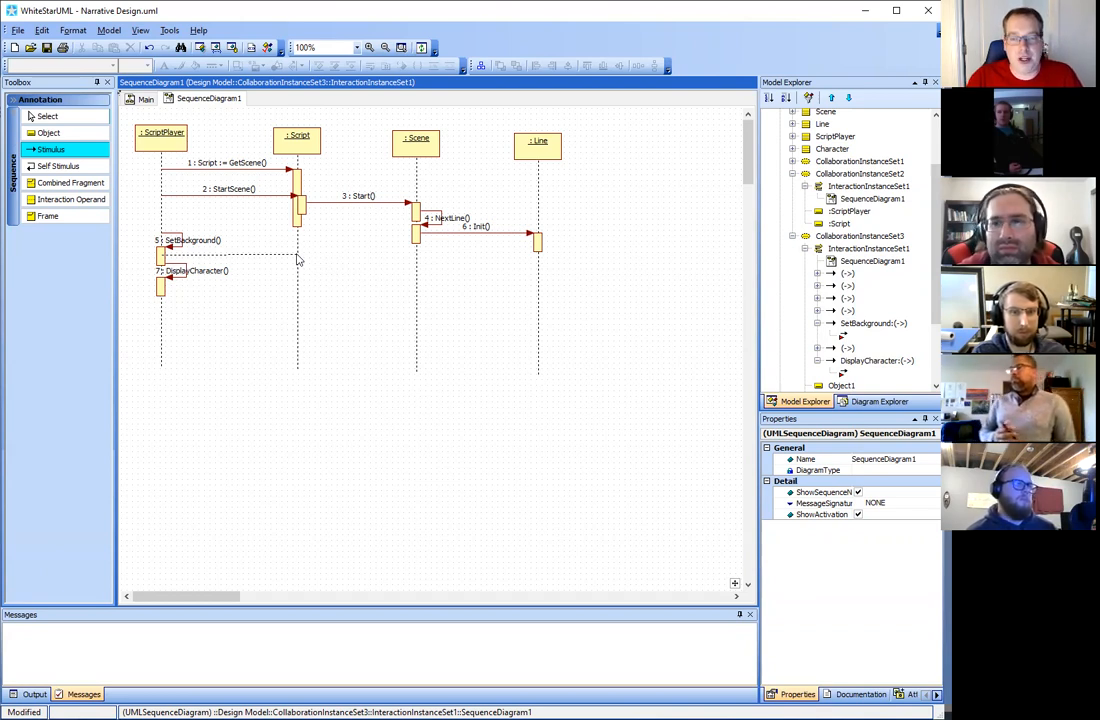
pyautogui.moveTo(297, 259); pyautogui.dragTo(297, 257)
pyautogui.write('Play')
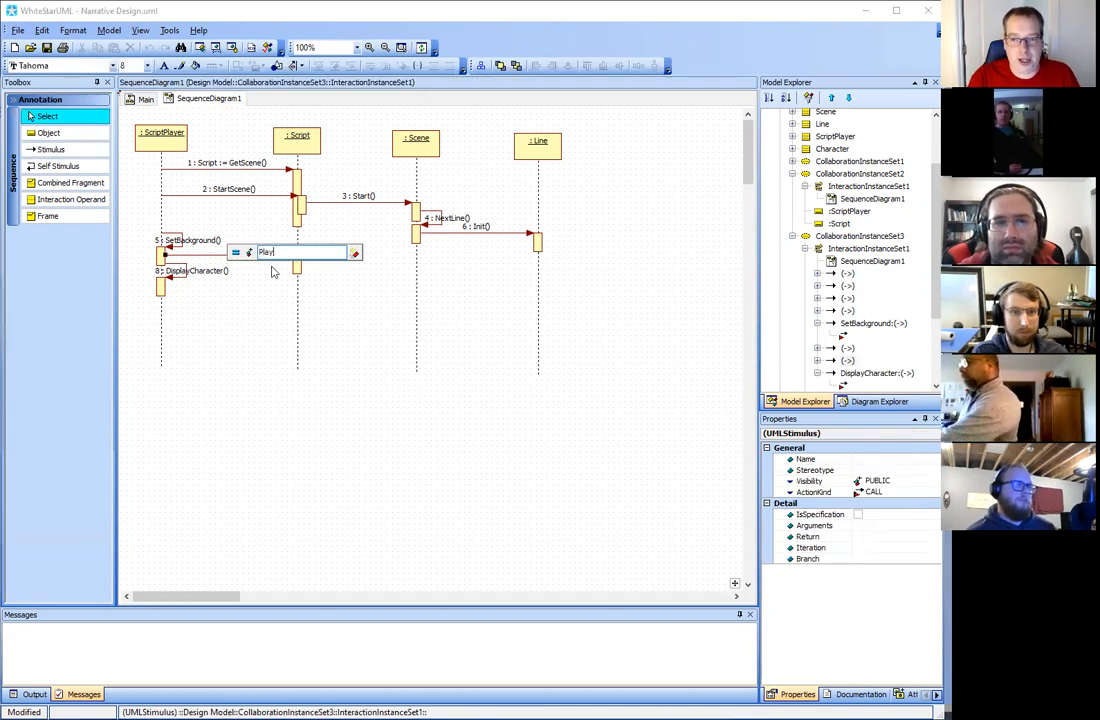
pyautogui.write('BackgroundMusic')
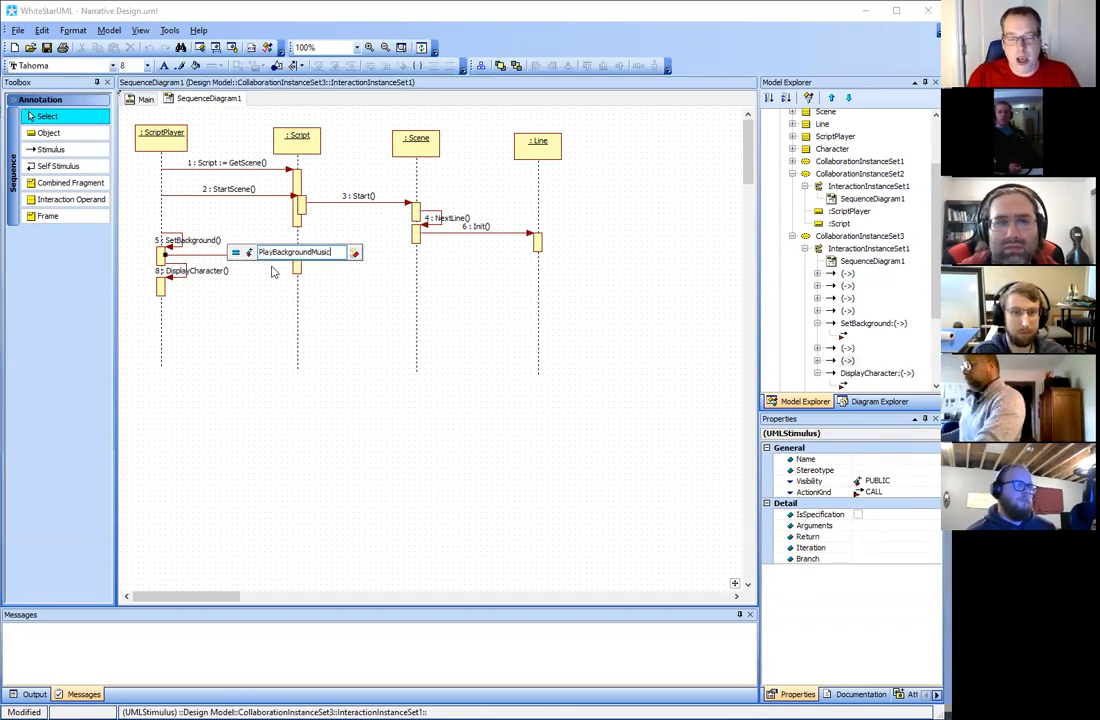
pyautogui.press('Return')
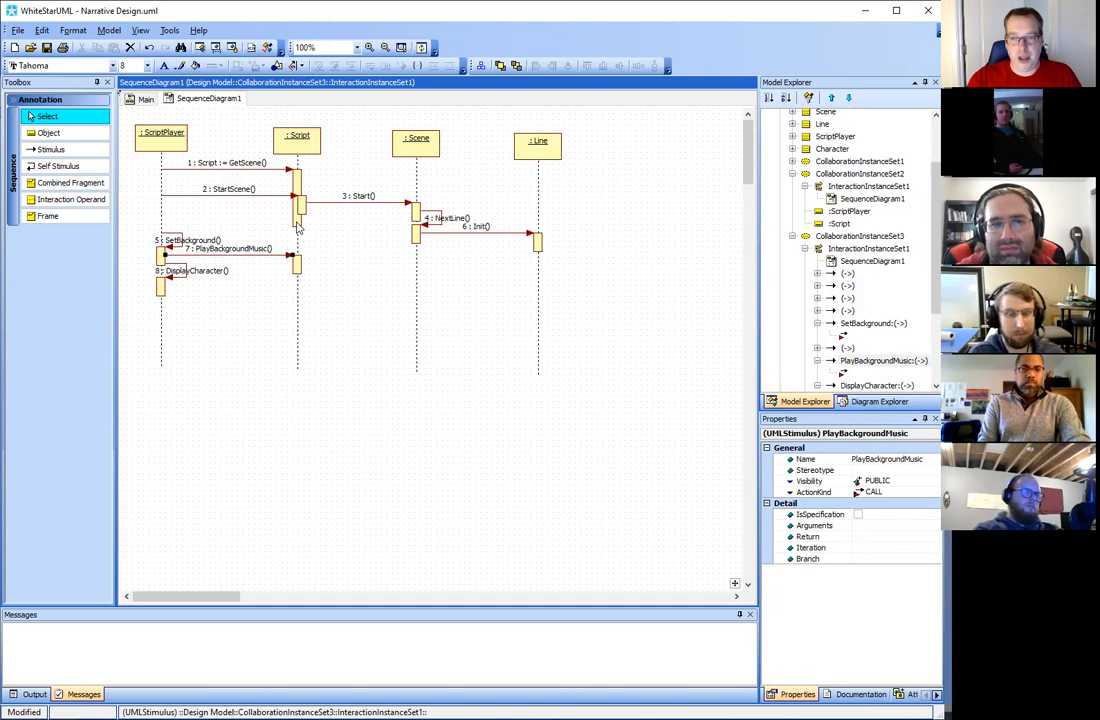
# Extend Script's main activation bar downward so that it spans the PlayBackgroundMusic call
pyautogui.click(296, 232)
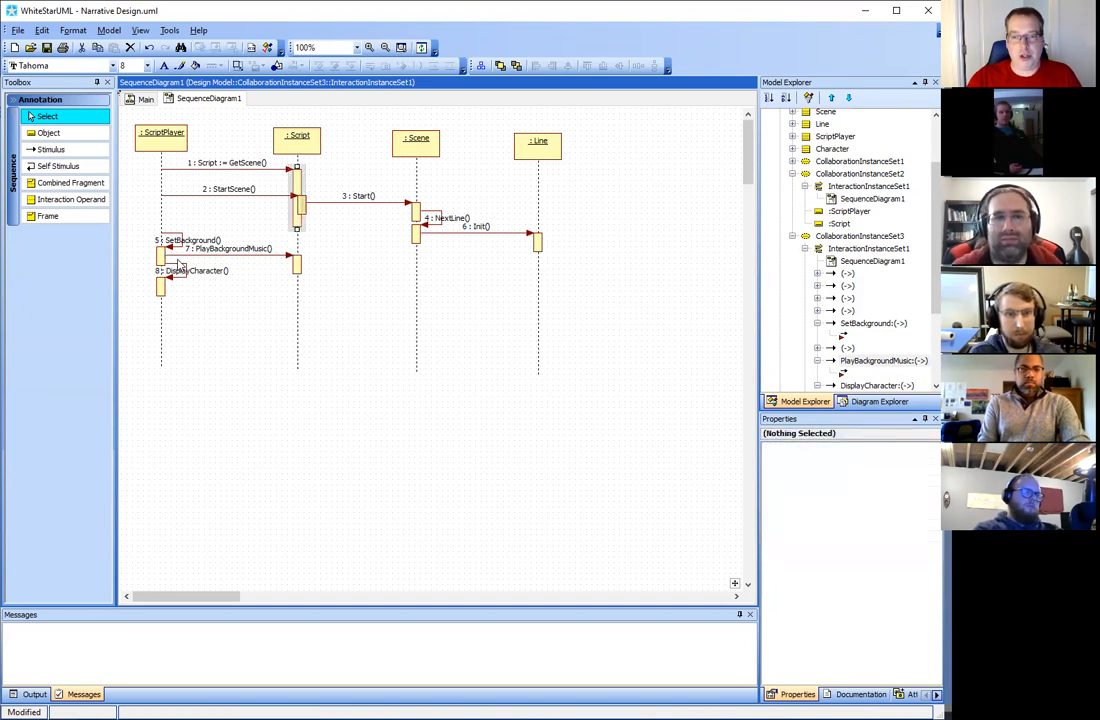
pyautogui.moveTo(296, 235); pyautogui.dragTo(297, 280)
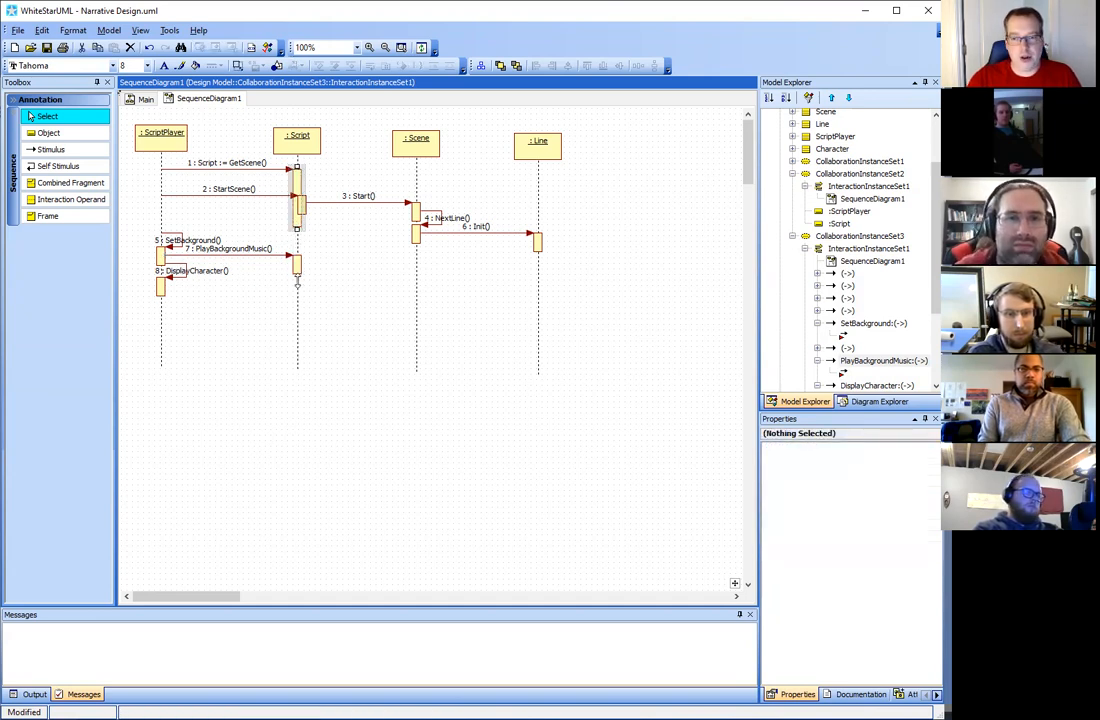
pyautogui.click(350, 327)
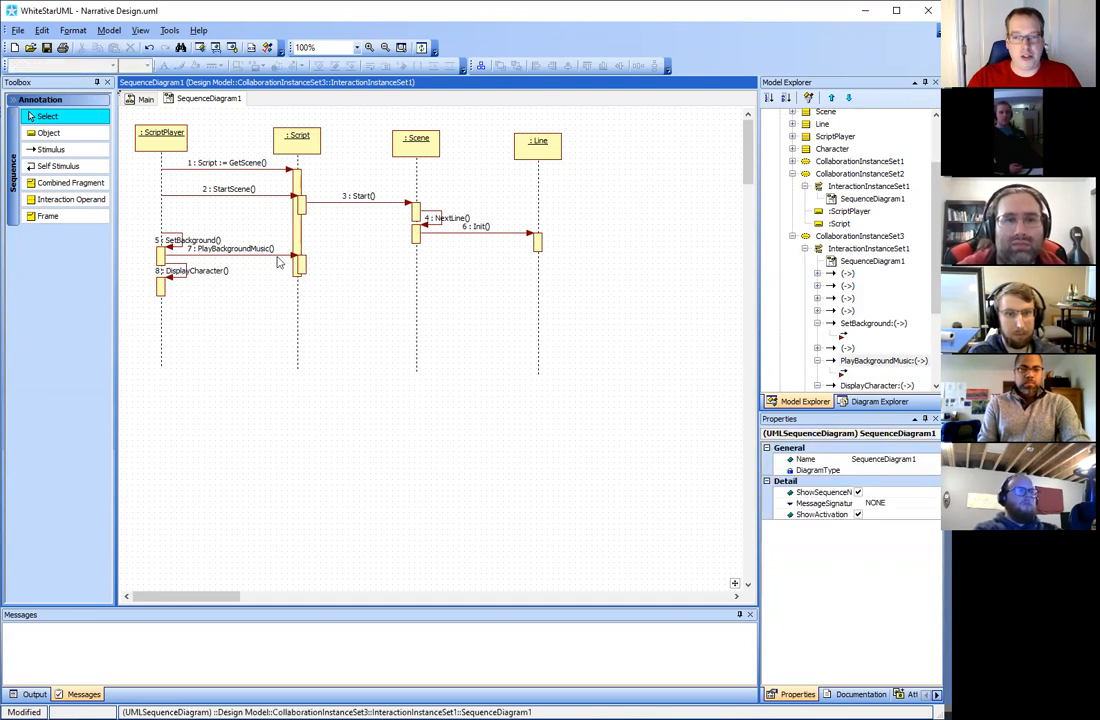
# Try to lengthen ScriptPlayer's SetBackground activation bar along its lifeline, and undo the resize
pyautogui.click(299, 239)
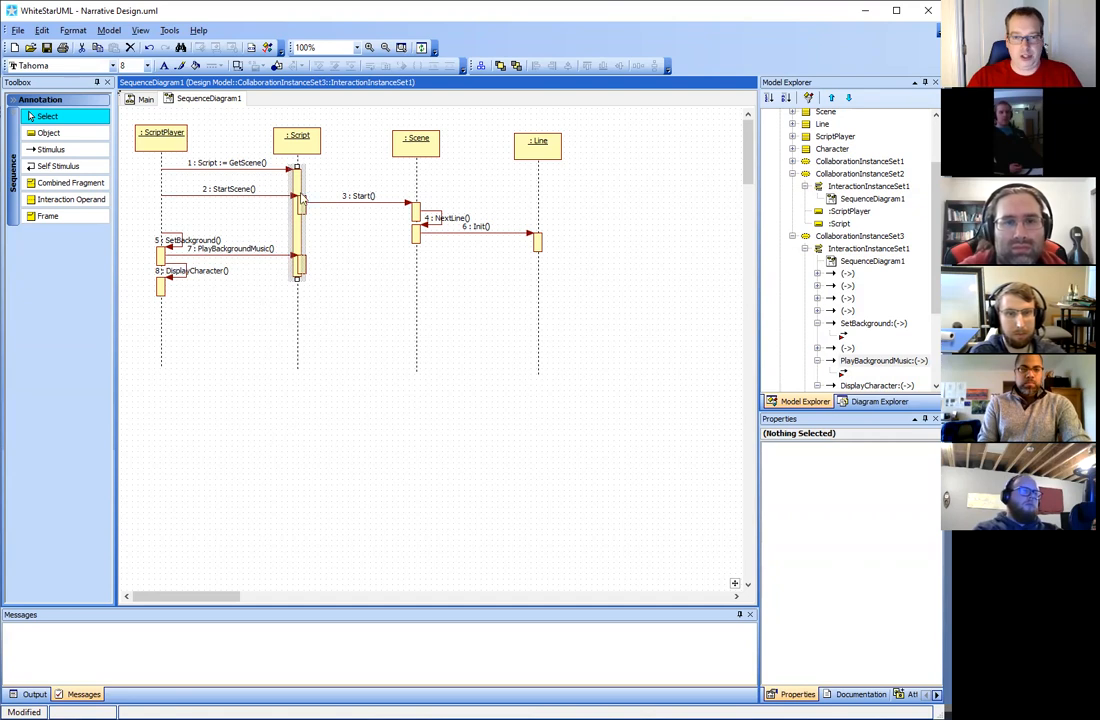
pyautogui.click(160, 160)
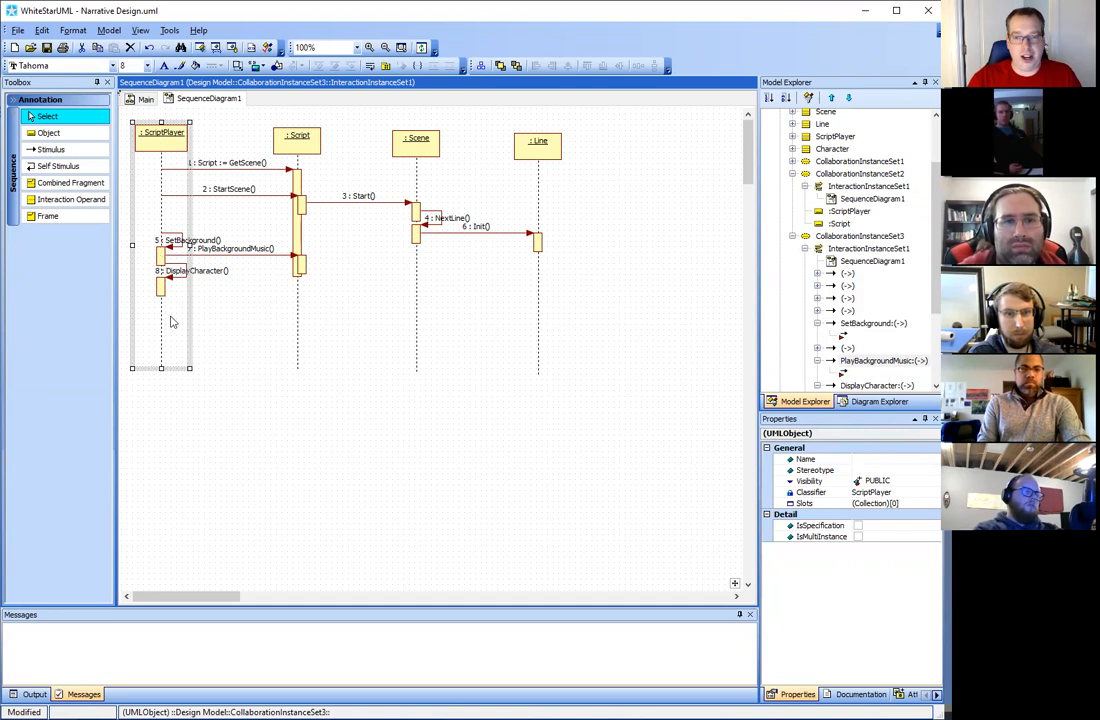
pyautogui.click(245, 365)
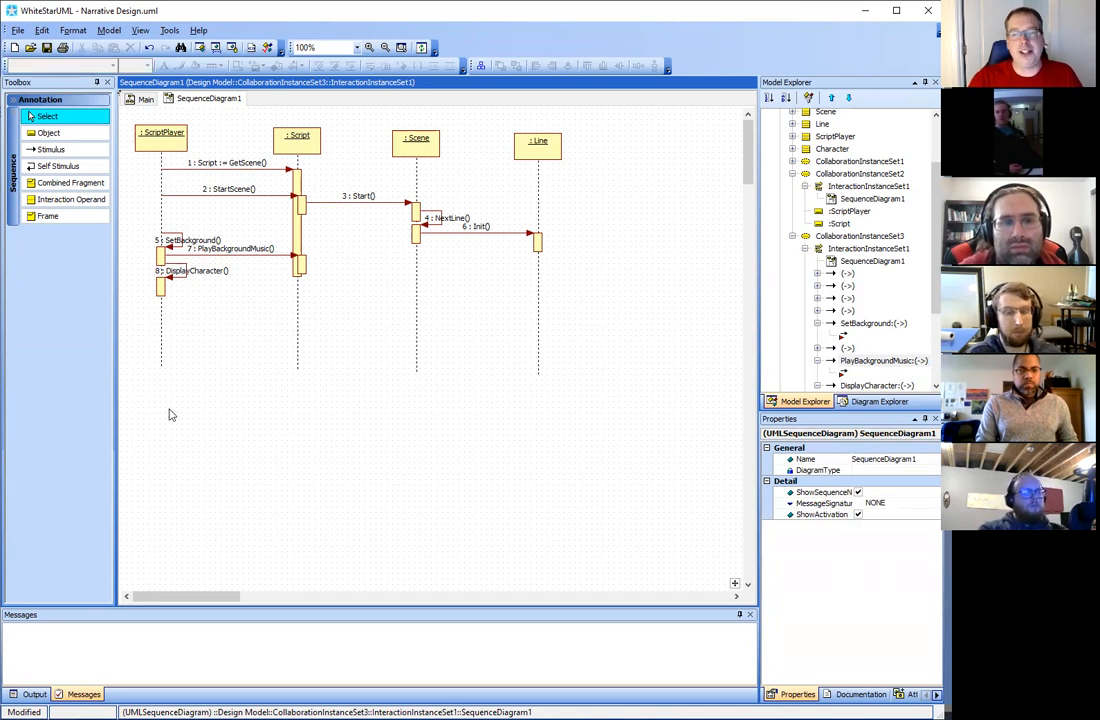
pyautogui.click(161, 255)
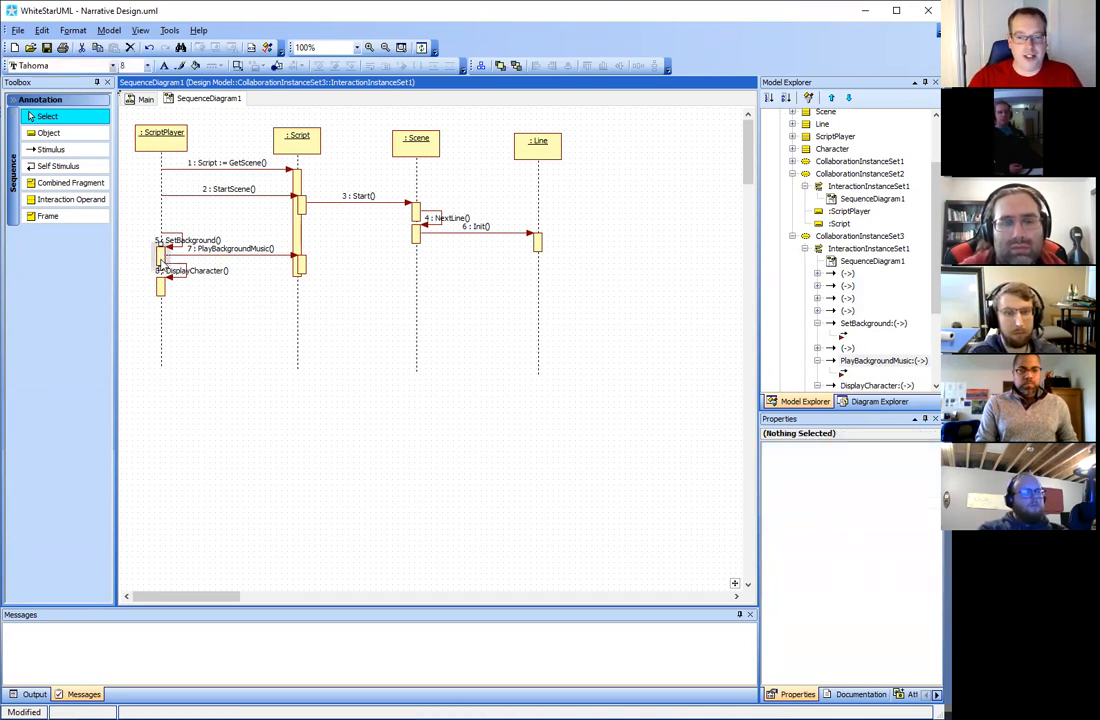
pyautogui.click(163, 286)
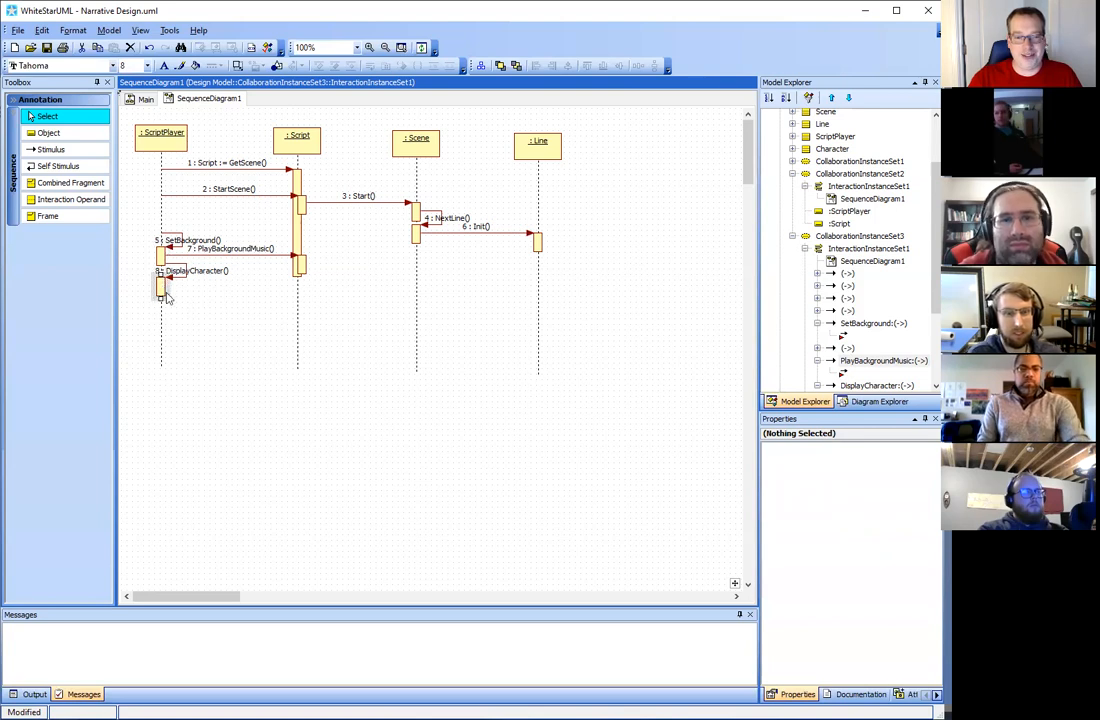
pyautogui.click(162, 257)
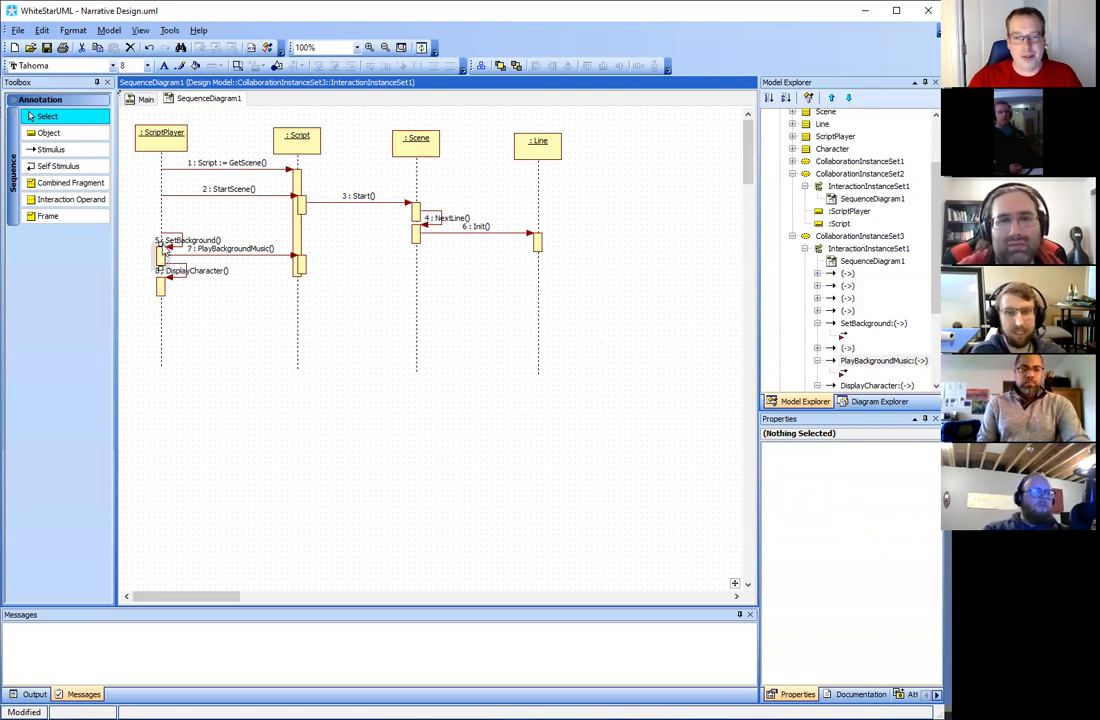
pyautogui.moveTo(161, 244); pyautogui.dragTo(168, 158)
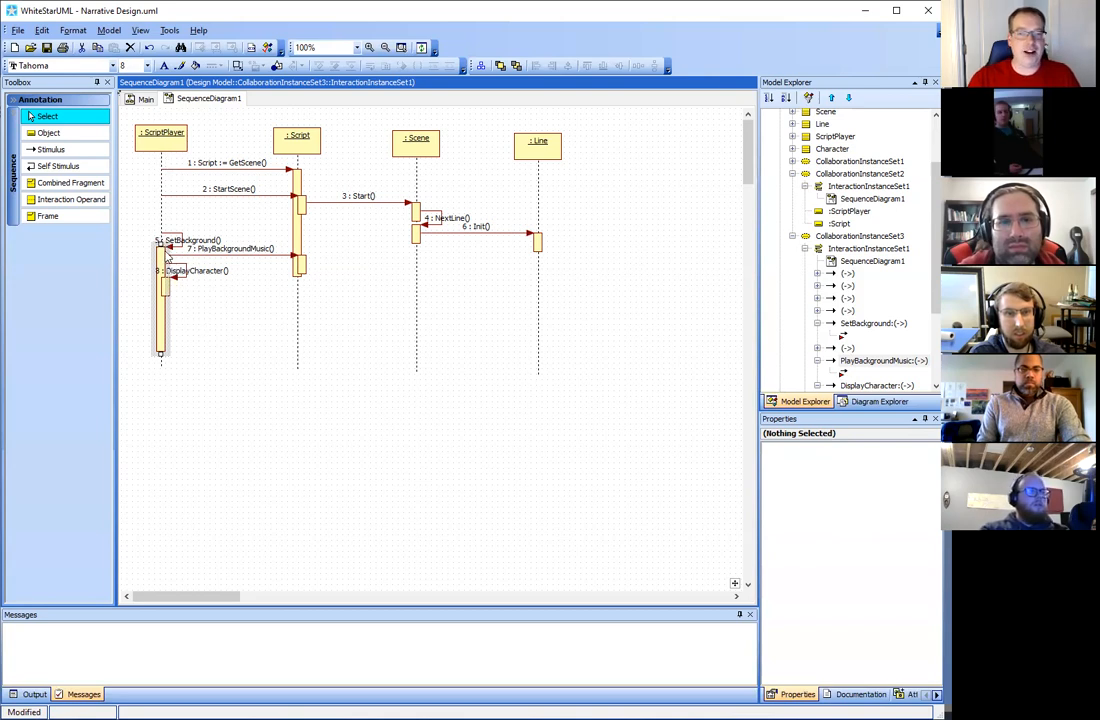
pyautogui.hotkey('ctrl', 'z')
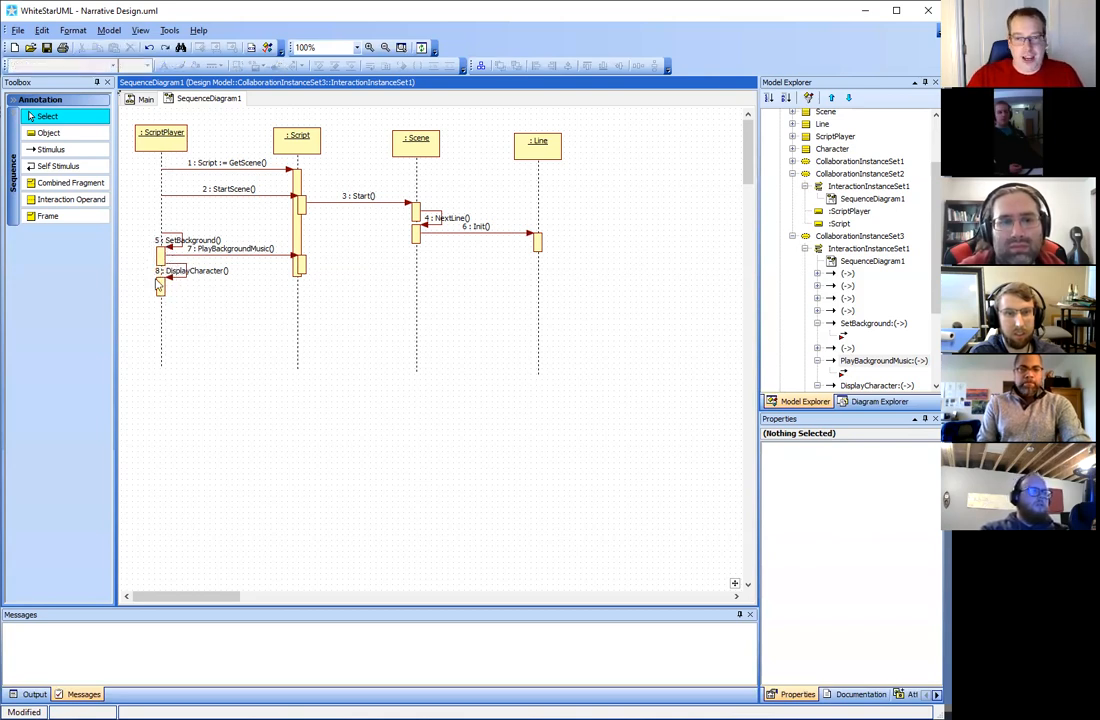
pyautogui.click(163, 254)
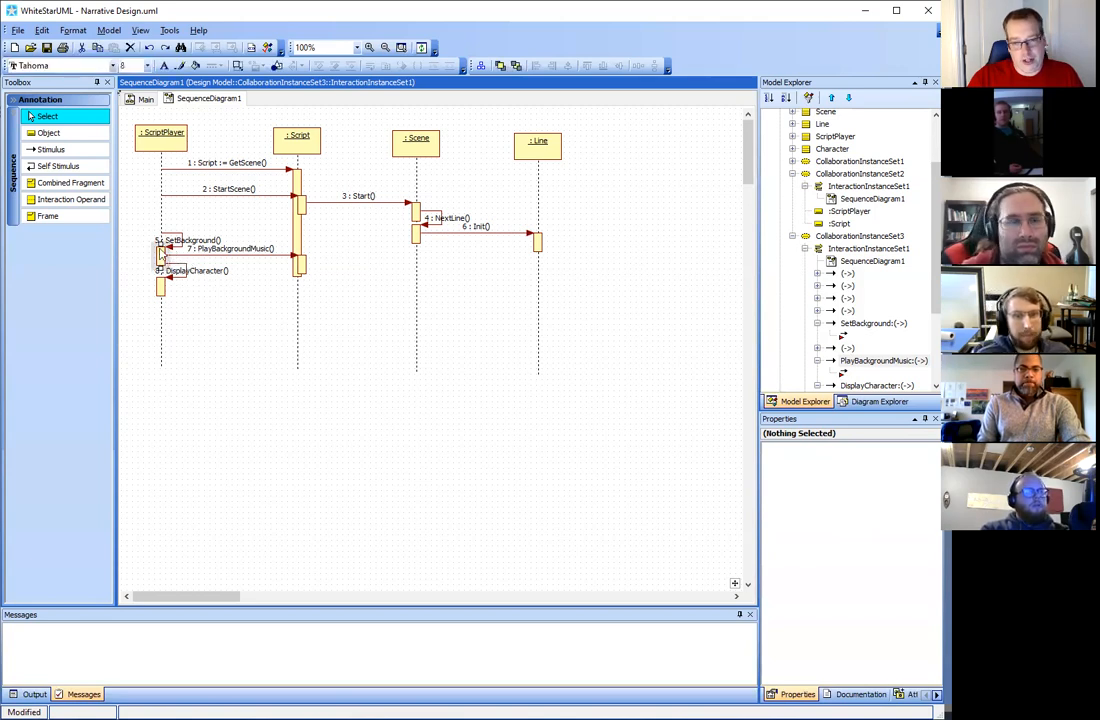
pyautogui.click(267, 335)
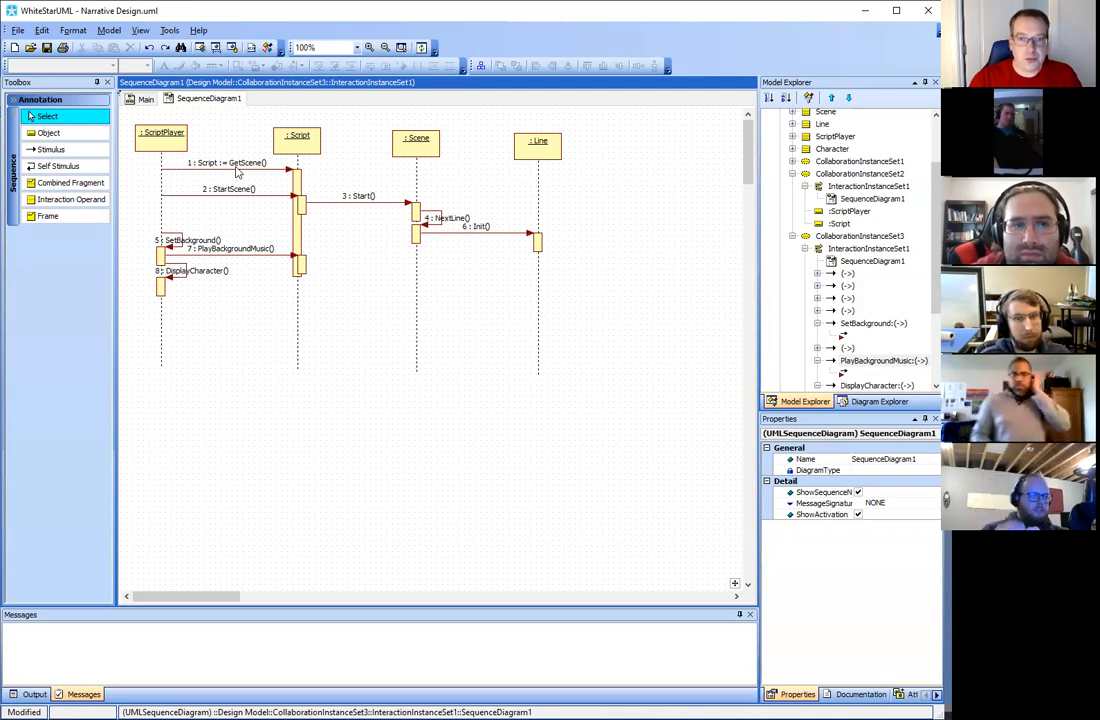
pyautogui.click(41, 152)
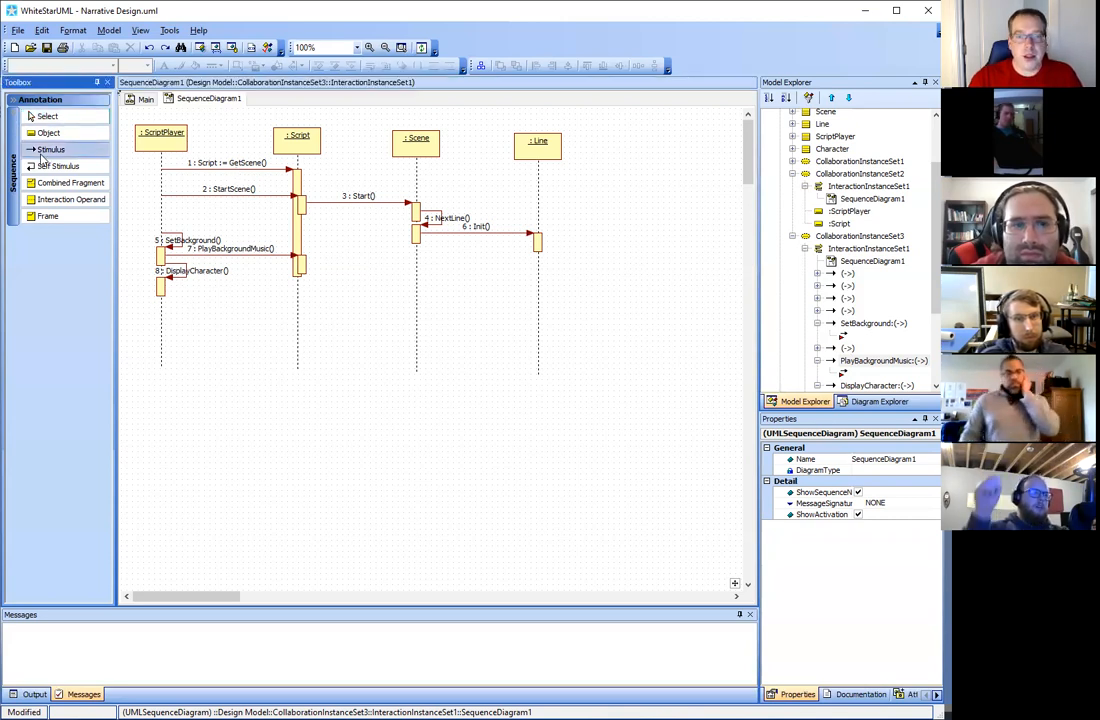
pyautogui.click(163, 176)
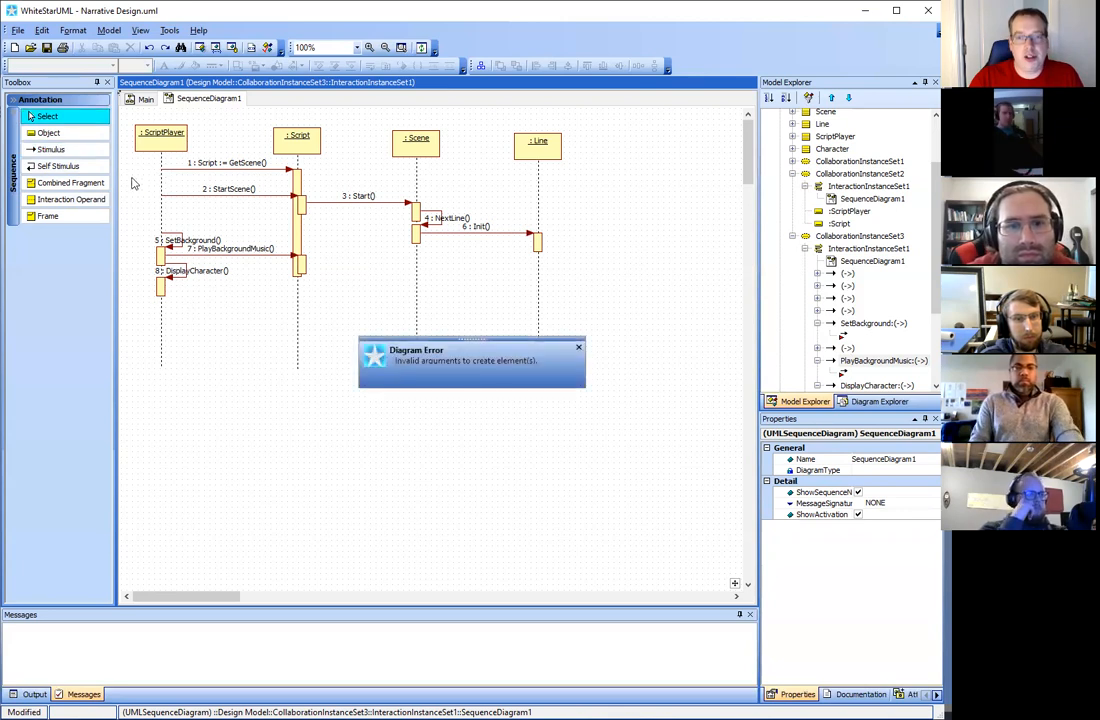
pyautogui.click(57, 152)
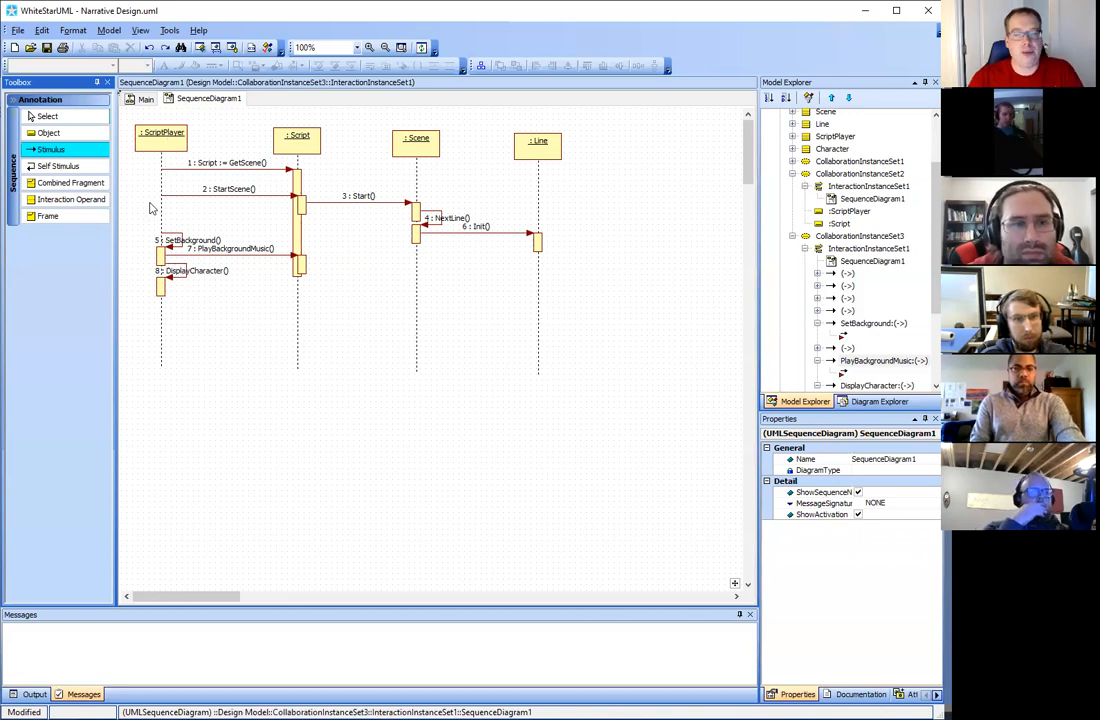
pyautogui.click(55, 117)
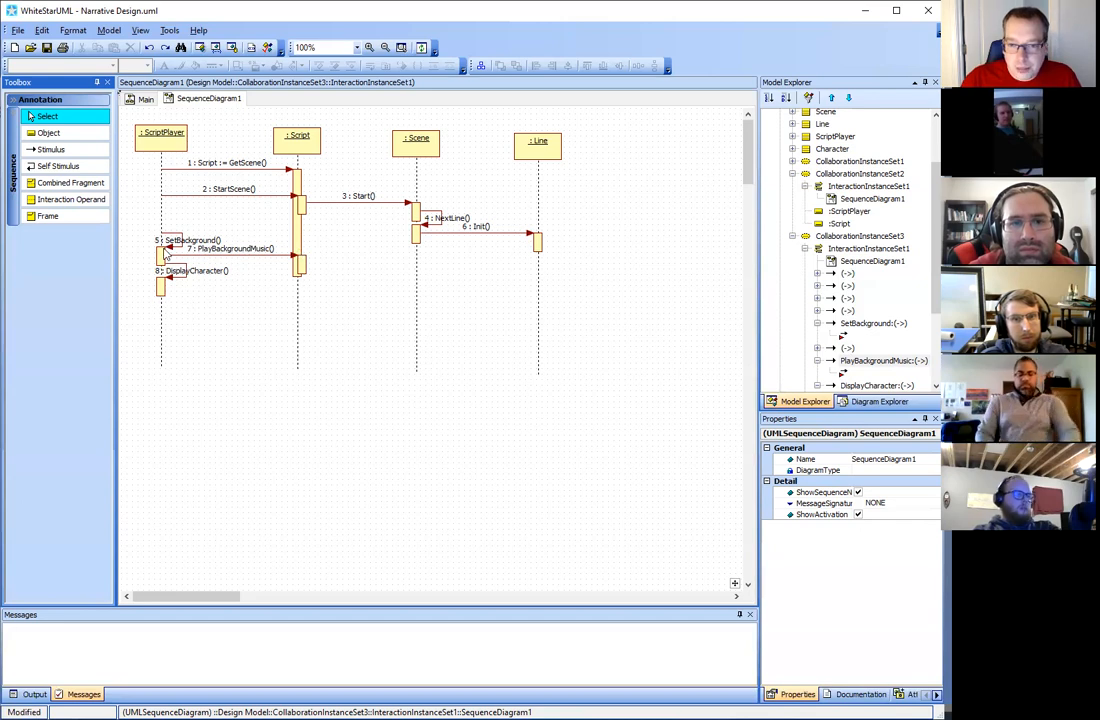
# Inspect the SetBackground self stimulus on ScriptPlayer and the Init stimulus from Scene to Line
pyautogui.click(159, 245)
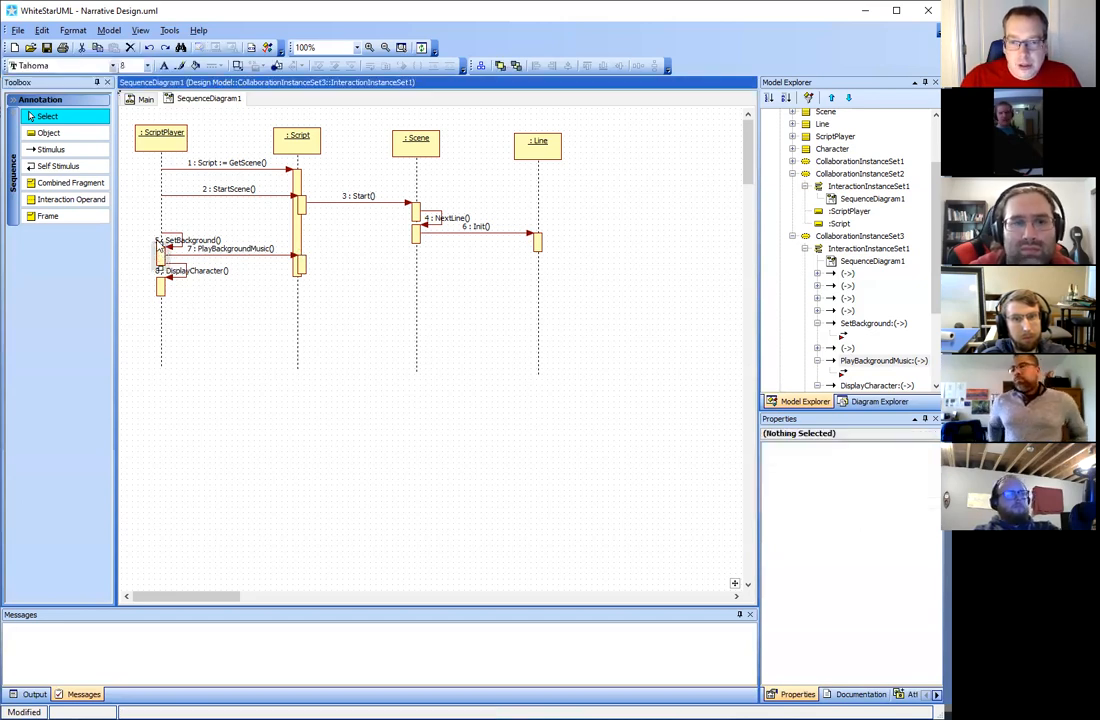
pyautogui.click(161, 245)
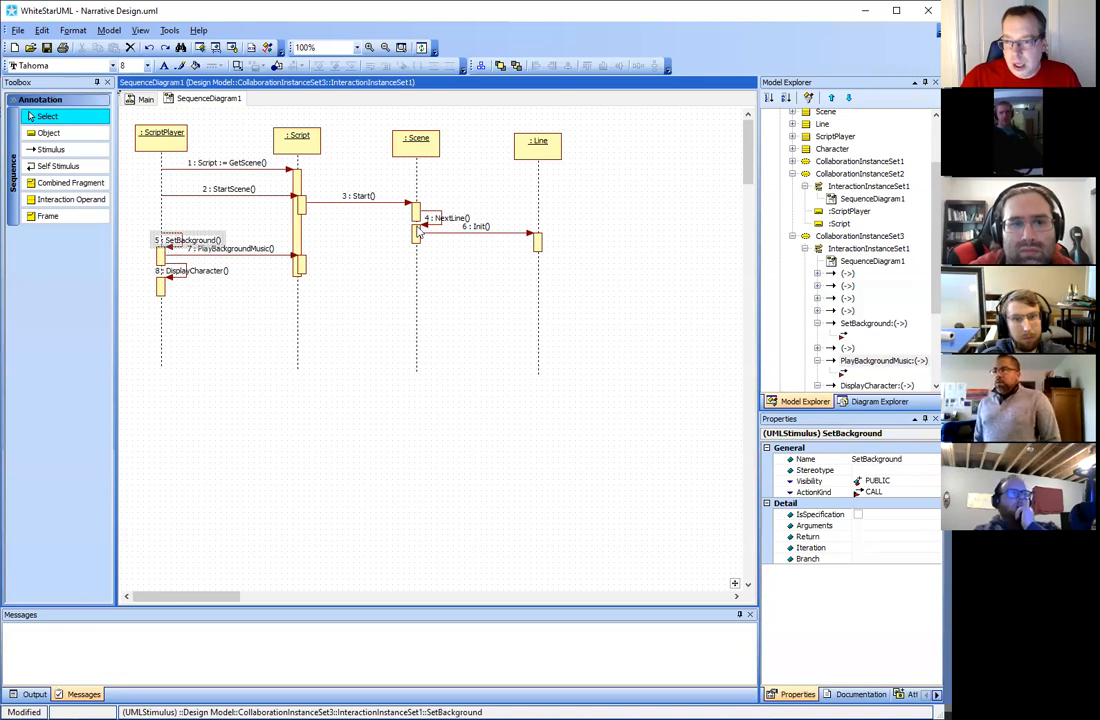
pyautogui.click(456, 236)
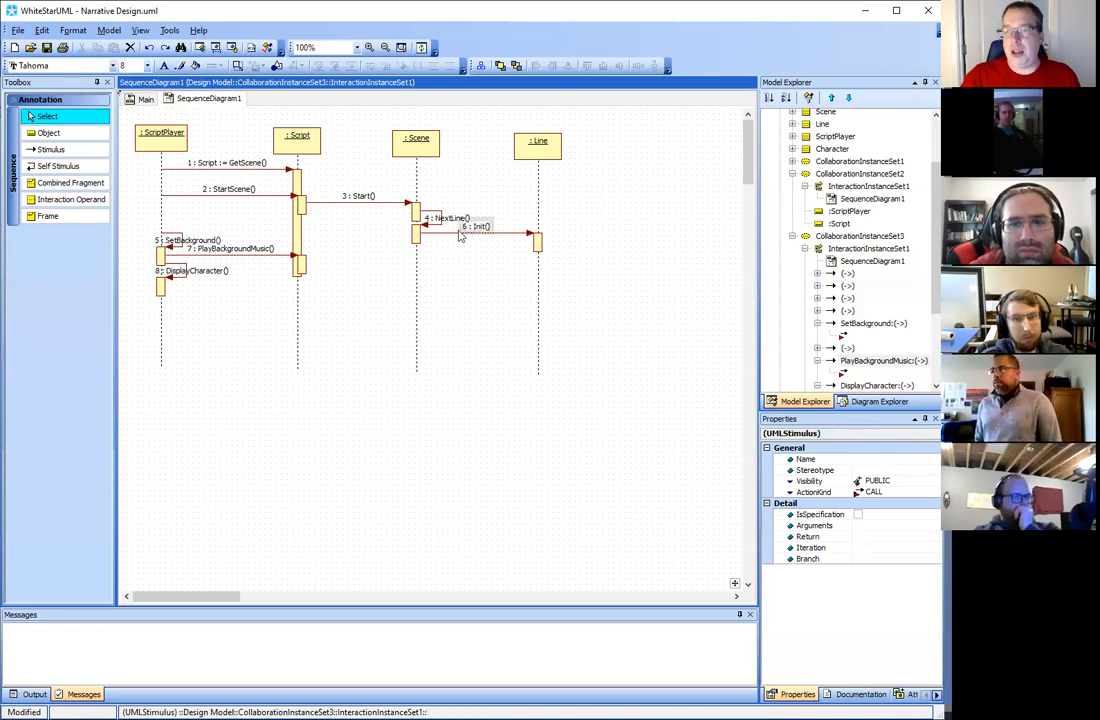
pyautogui.click(453, 234)
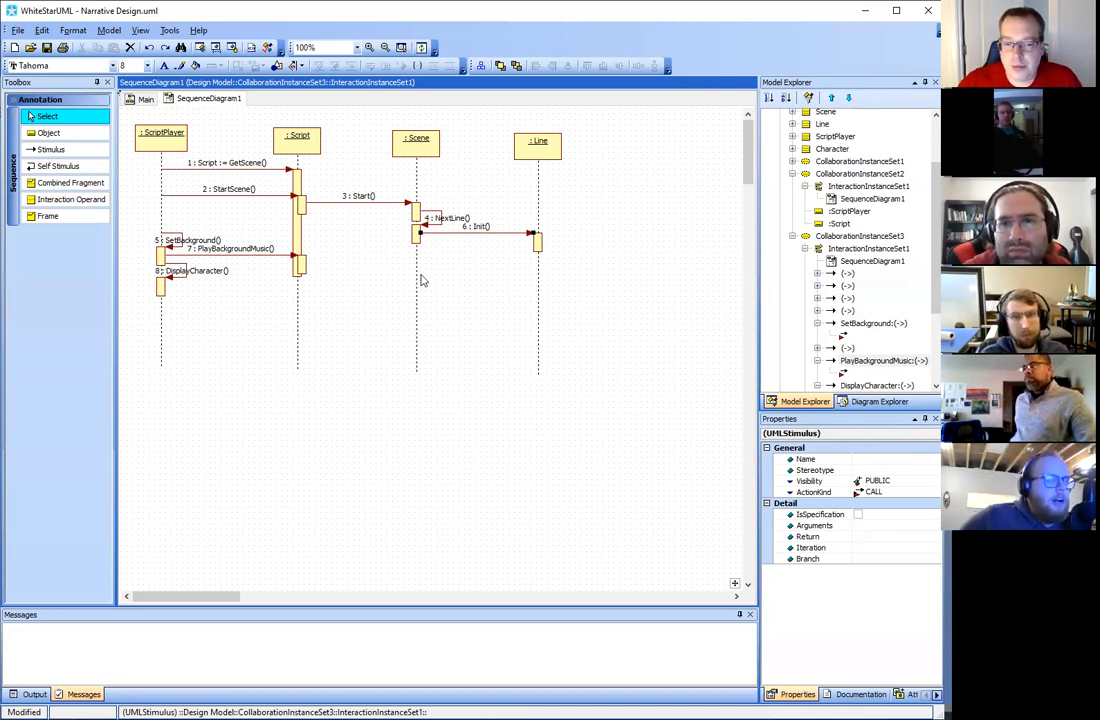
# Try to move the Init stimulus from Scene to Line lower on their lifelines, and undo the move
pyautogui.click(336, 333)
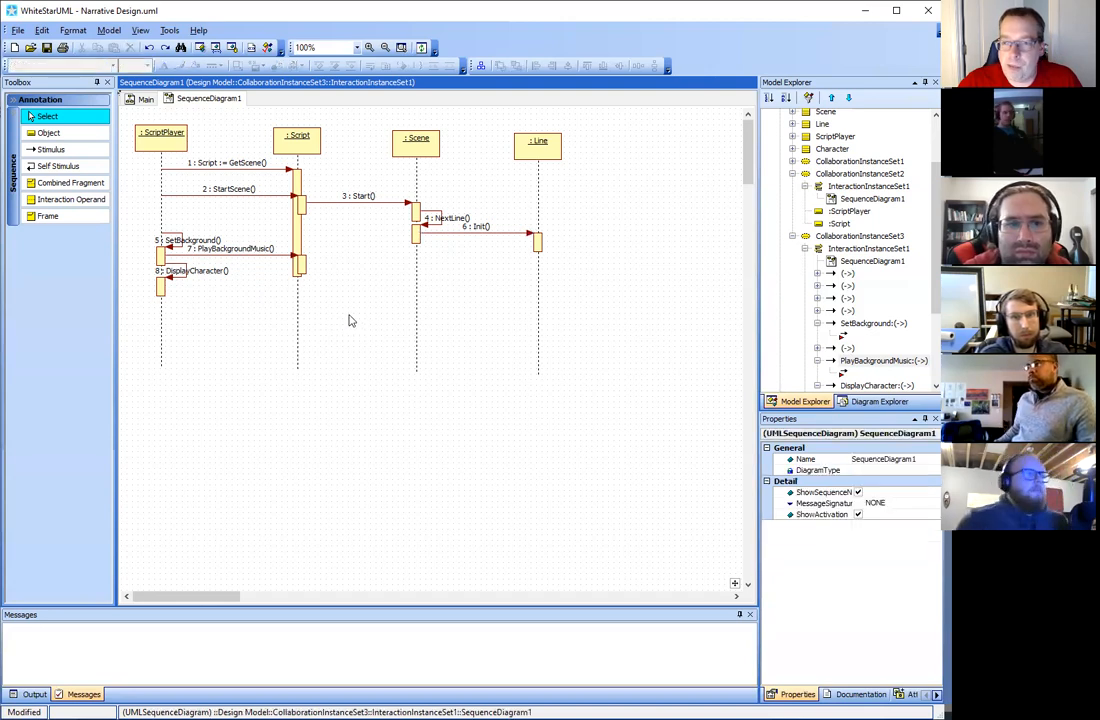
pyautogui.click(417, 240)
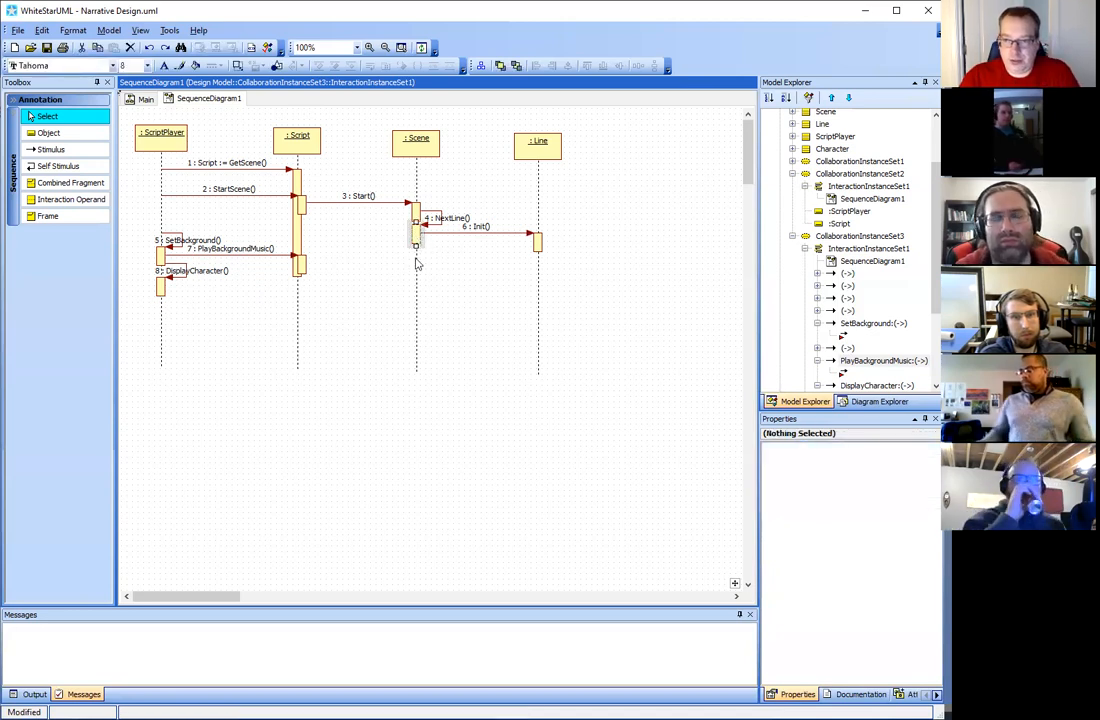
pyautogui.moveTo(422, 233); pyautogui.dragTo(458, 268)
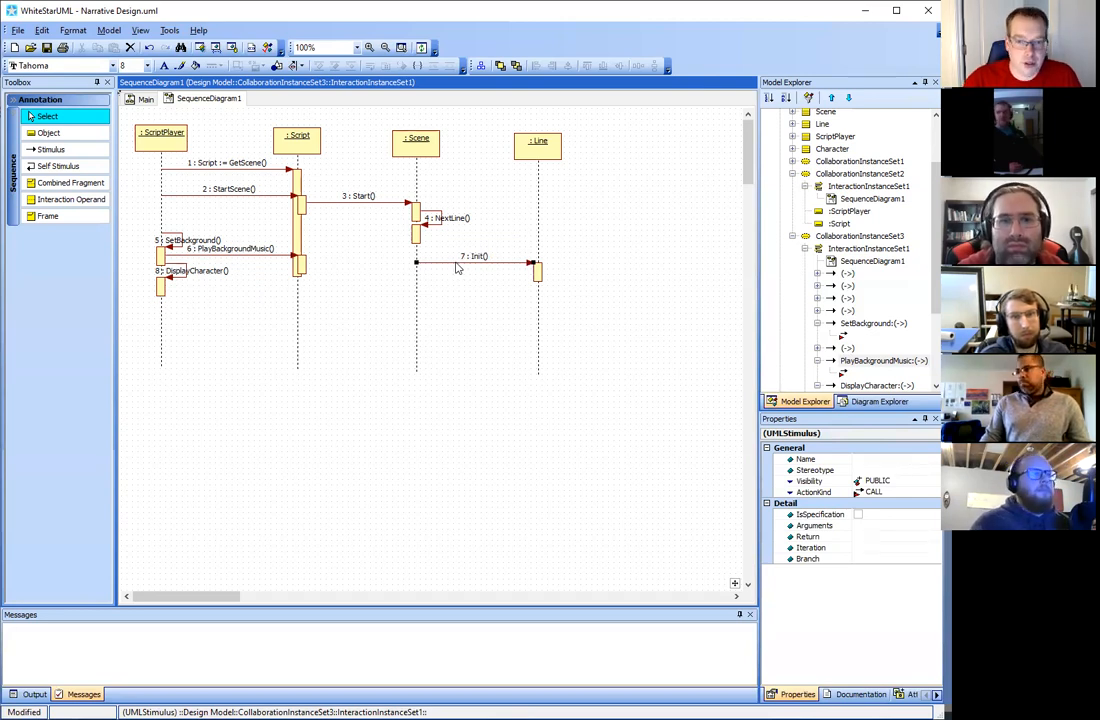
pyautogui.hotkey('ctrl', 'z')
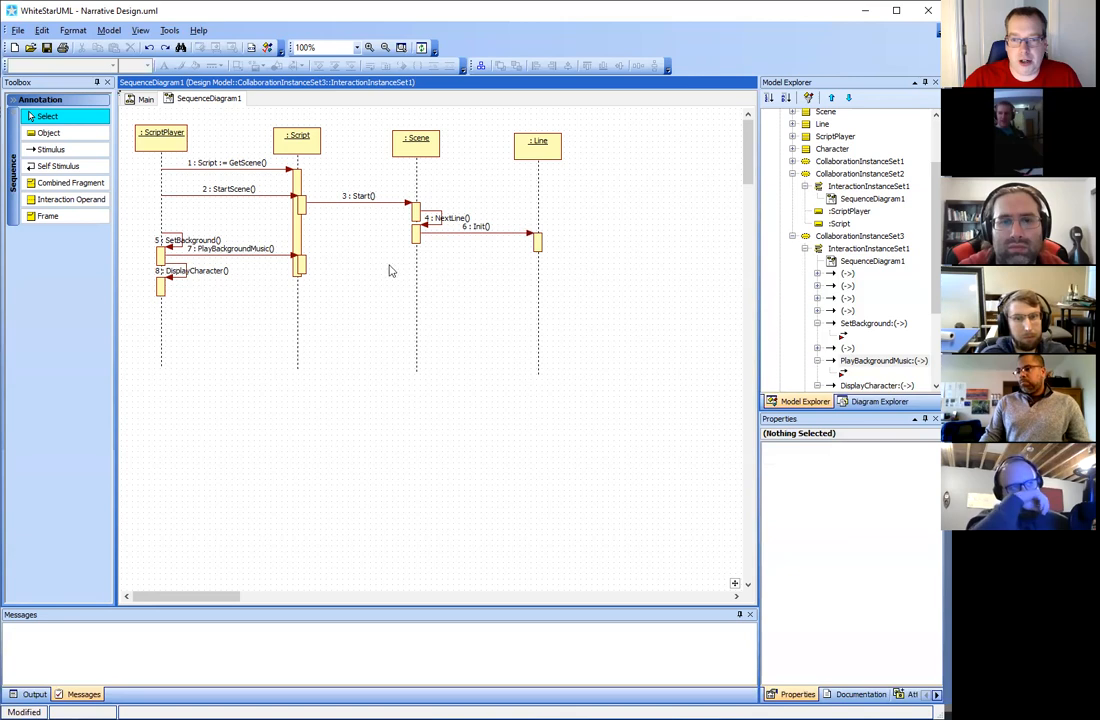
# Reposition the SetBackground self stimulus on ScriptPlayer so that it comes after Init and before PlayBackgroundMusic in the message order
pyautogui.click(171, 238)
pyautogui.moveTo(171, 236); pyautogui.dragTo(182, 224)
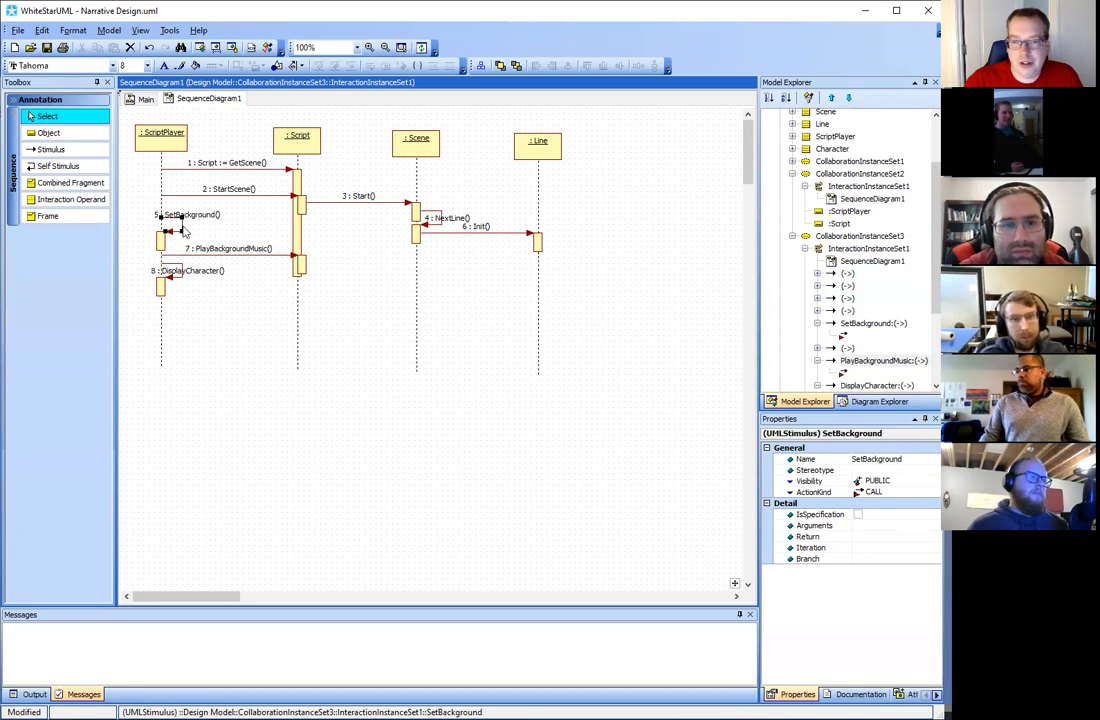
pyautogui.hotkey('ctrl', 'z')
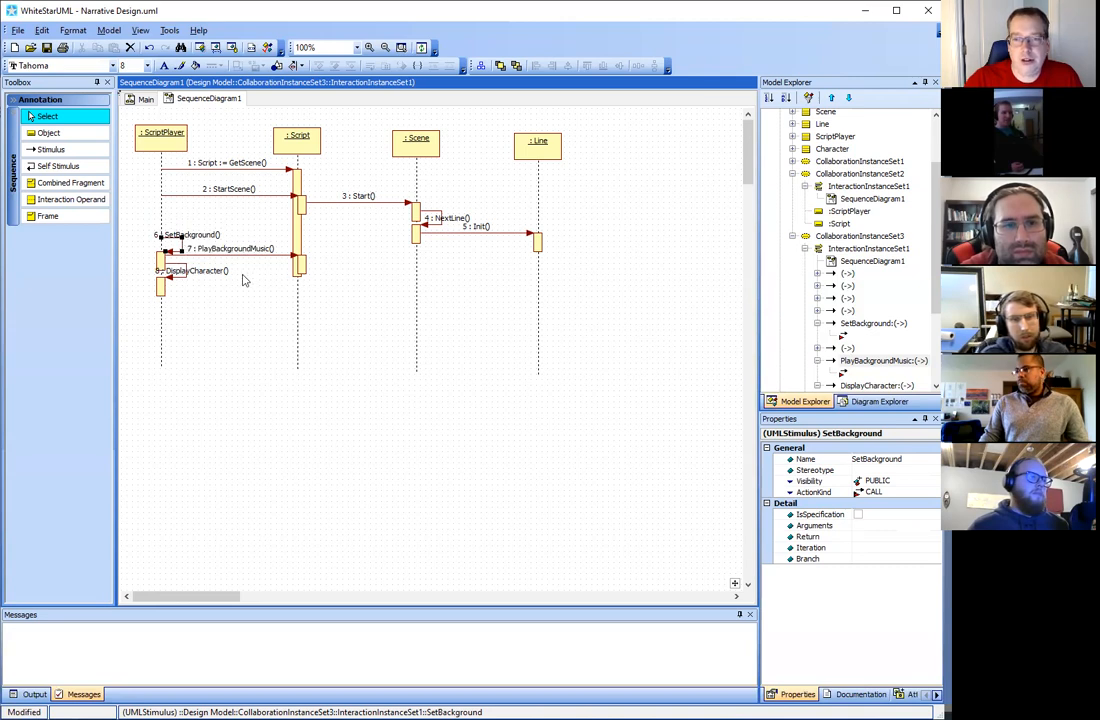
pyautogui.click(197, 287)
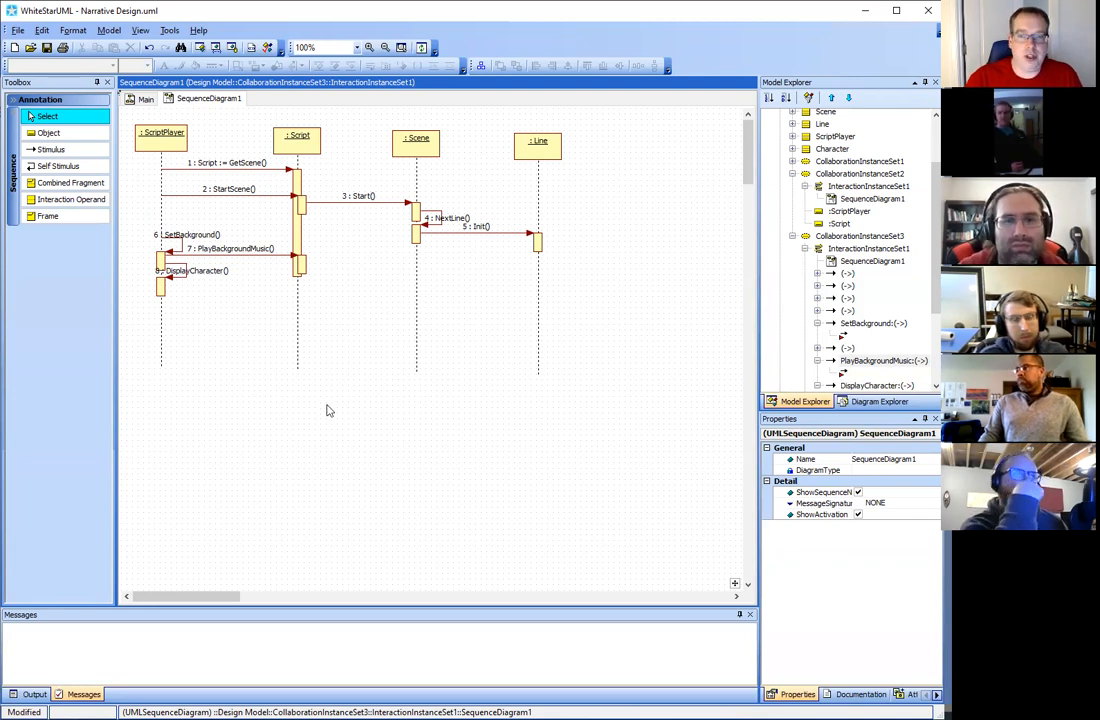
pyautogui.click(141, 99)
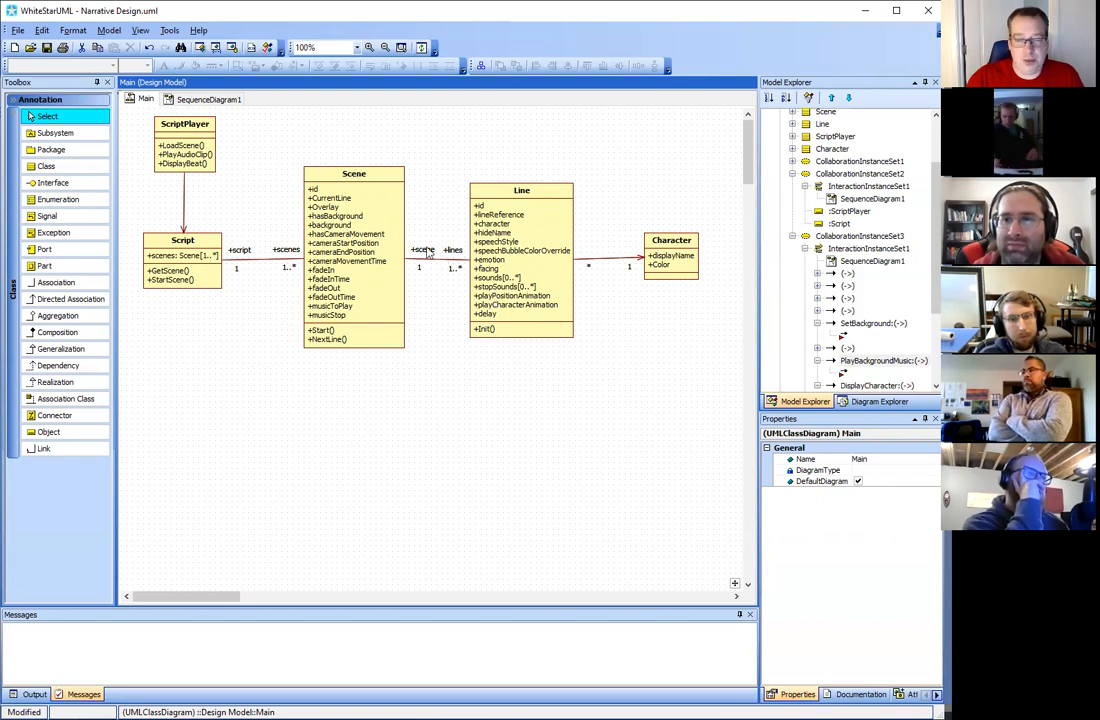
pyautogui.click(205, 99)
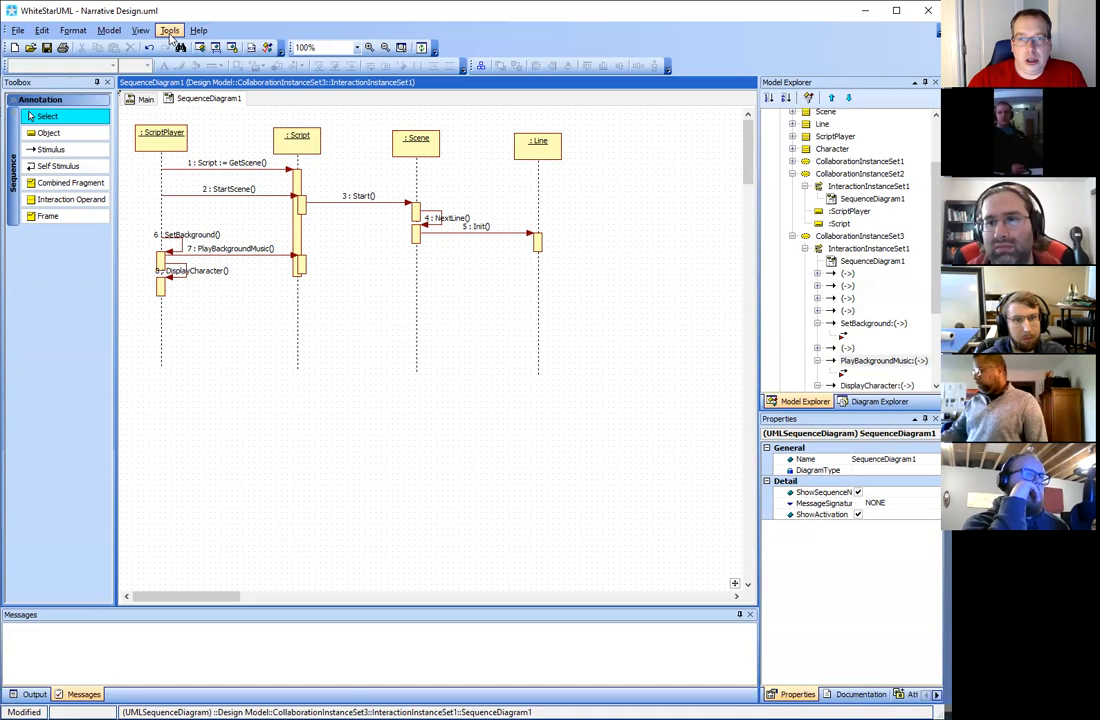
pyautogui.click(170, 31)
pyautogui.moveTo(200, 110)
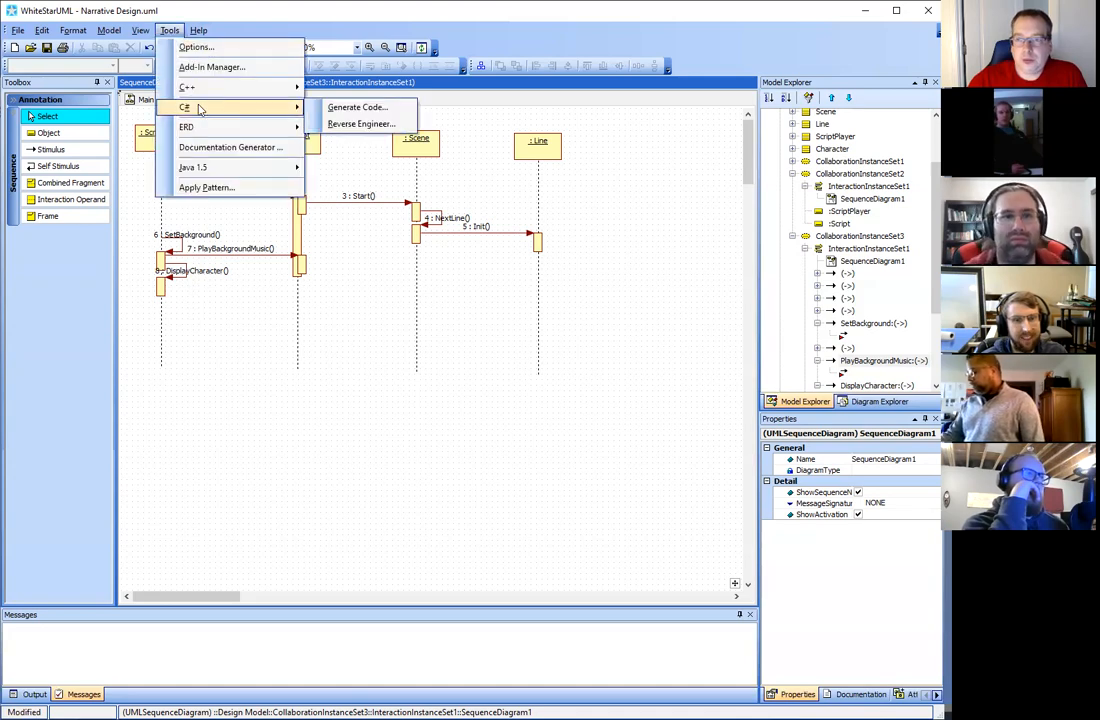
pyautogui.click(350, 107)
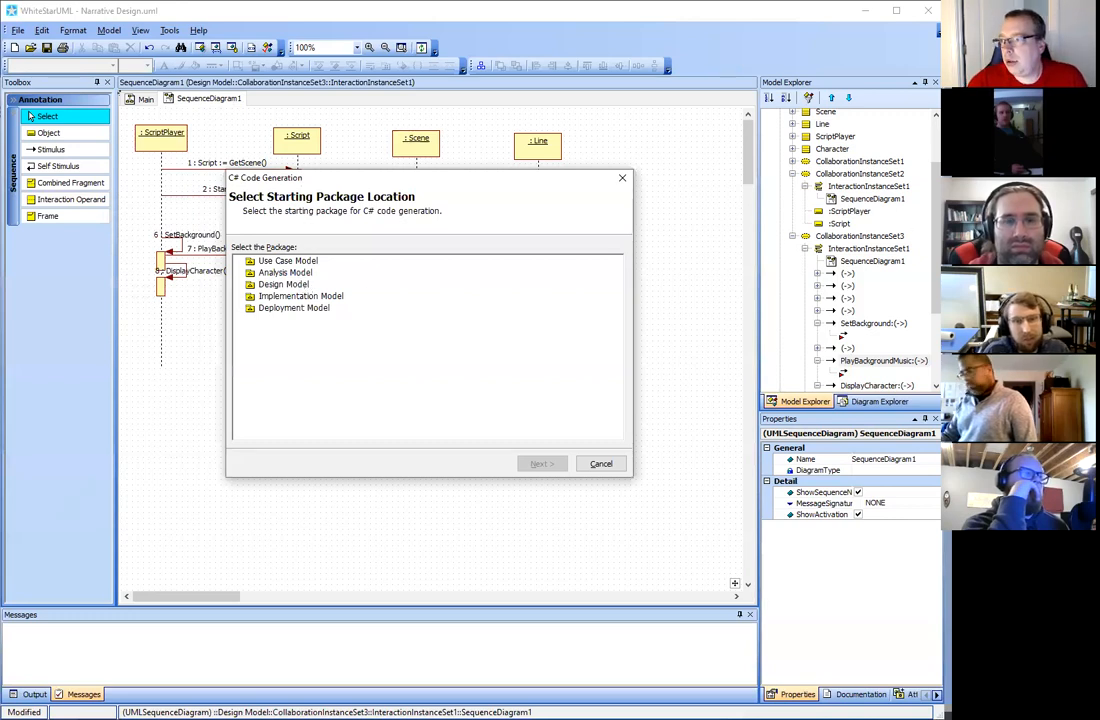
pyautogui.click(285, 273)
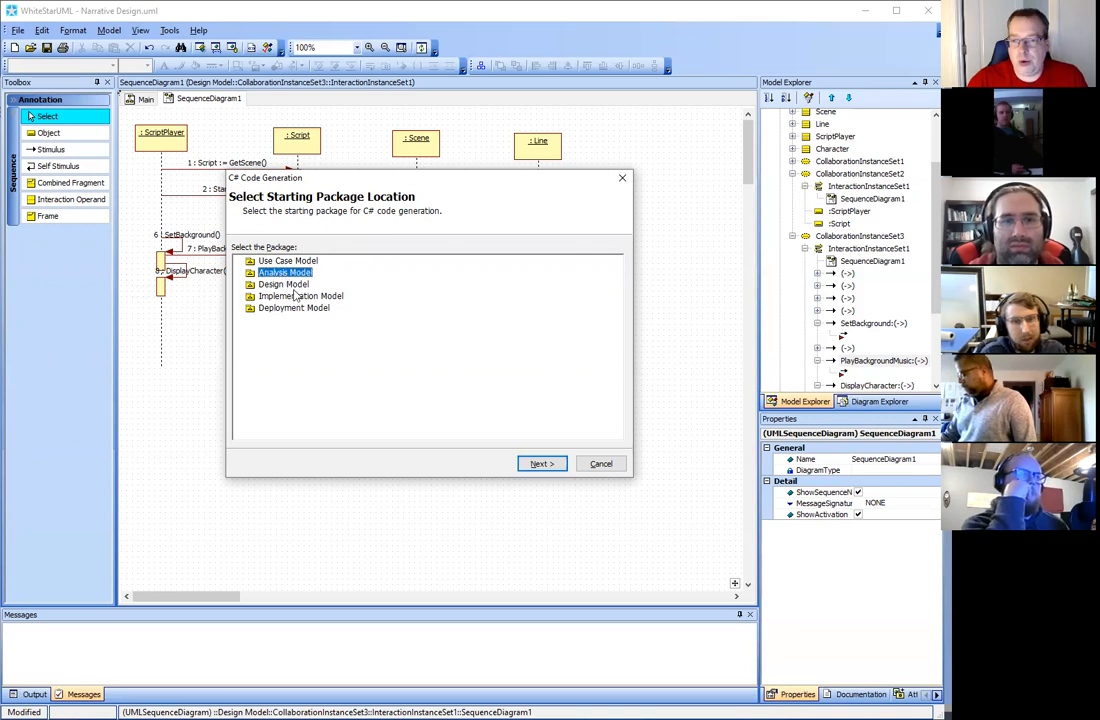
pyautogui.click(591, 463)
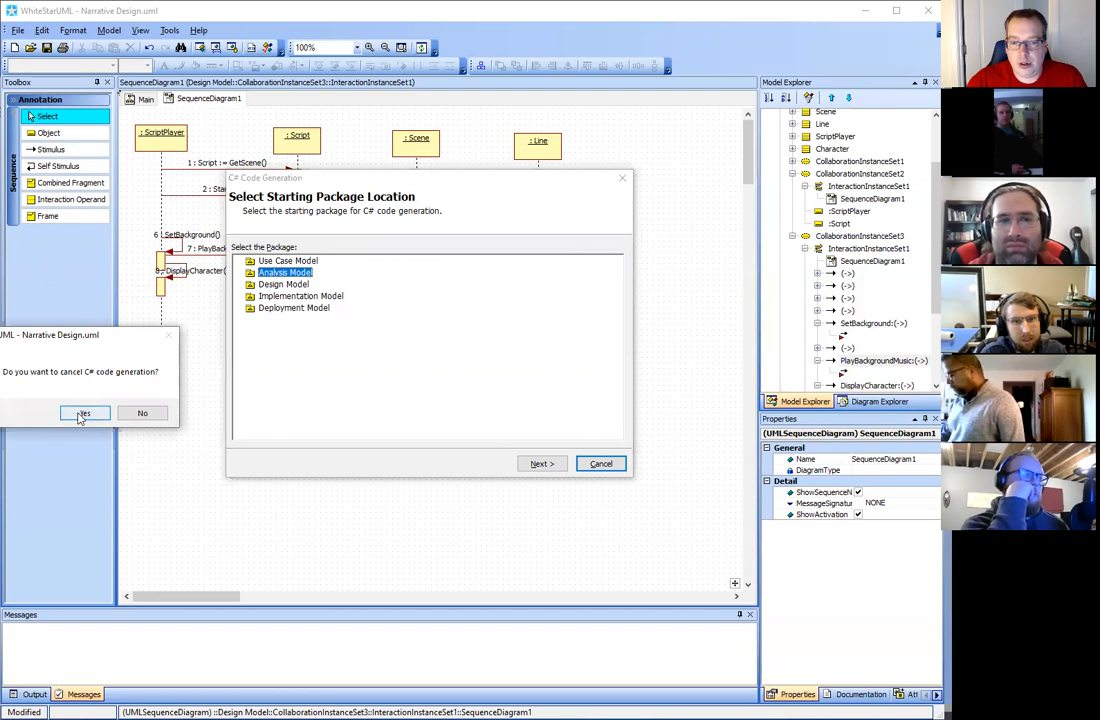
pyautogui.click(82, 414)
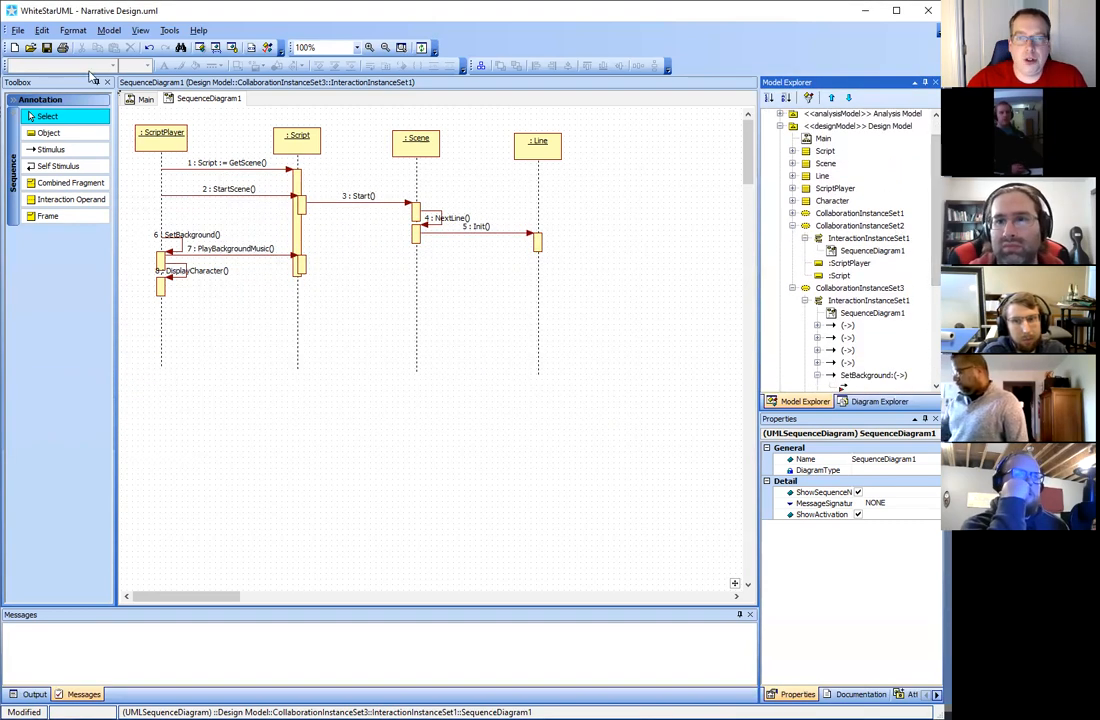
# Set up C# code generation for the Design Model with Script, Scene, Line, ScriptPlayer and Character all included
pyautogui.click(170, 30)
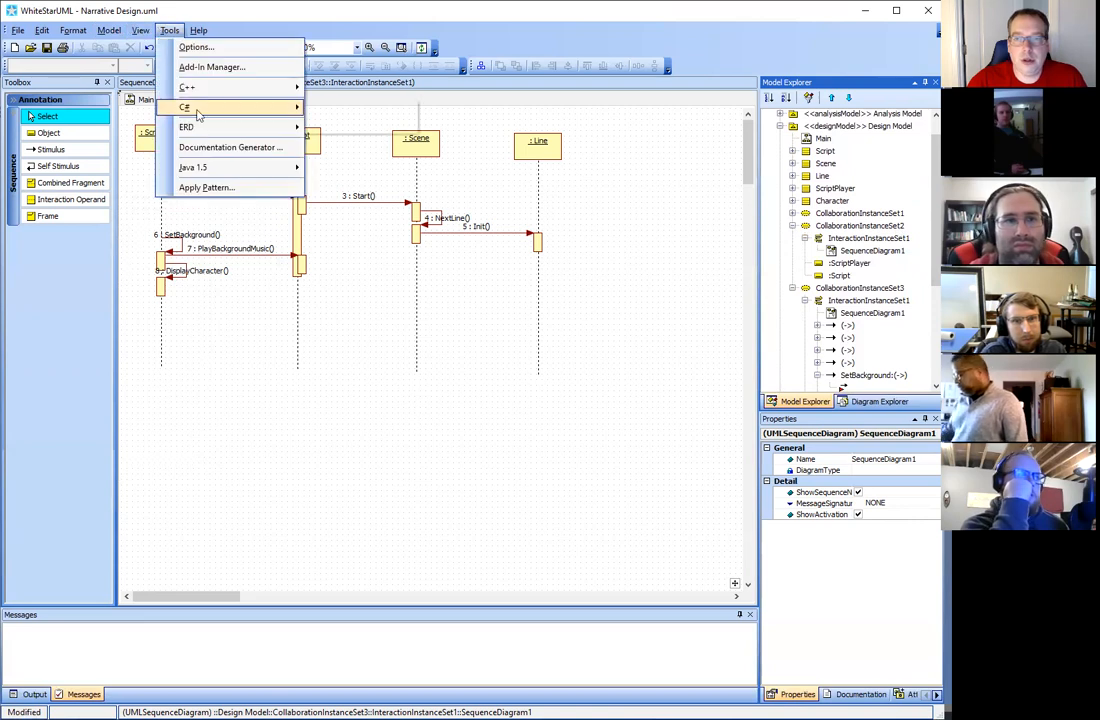
pyautogui.moveTo(197, 112)
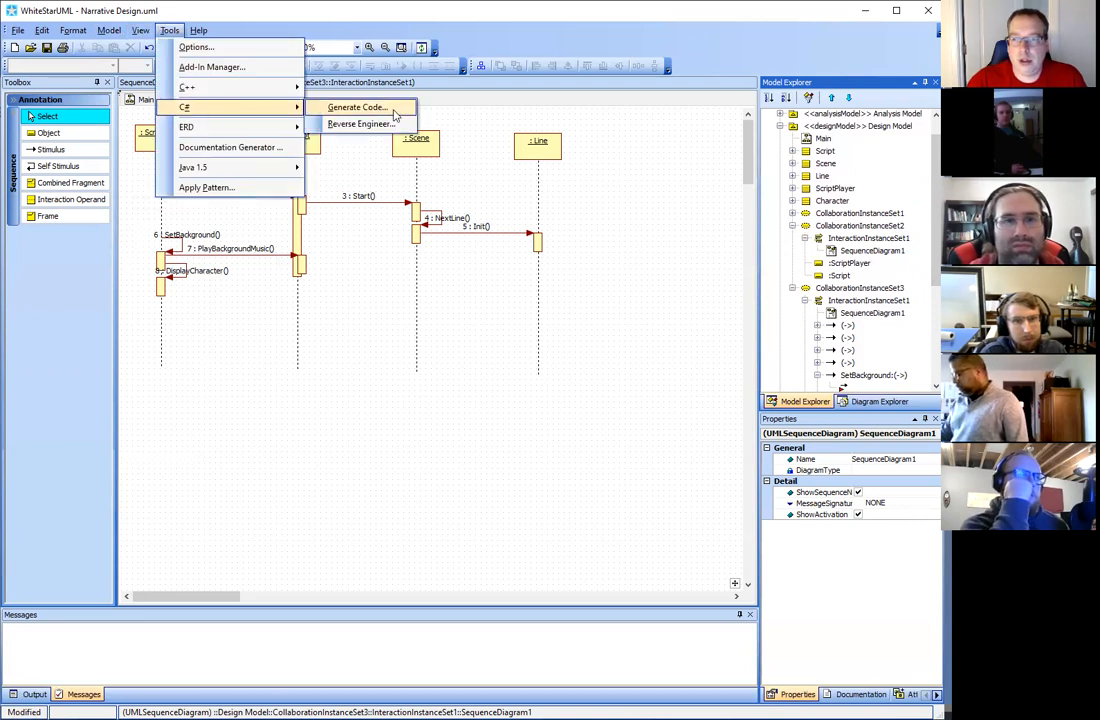
pyautogui.click(394, 110)
pyautogui.moveTo(115, 222); pyautogui.dragTo(398, 192)
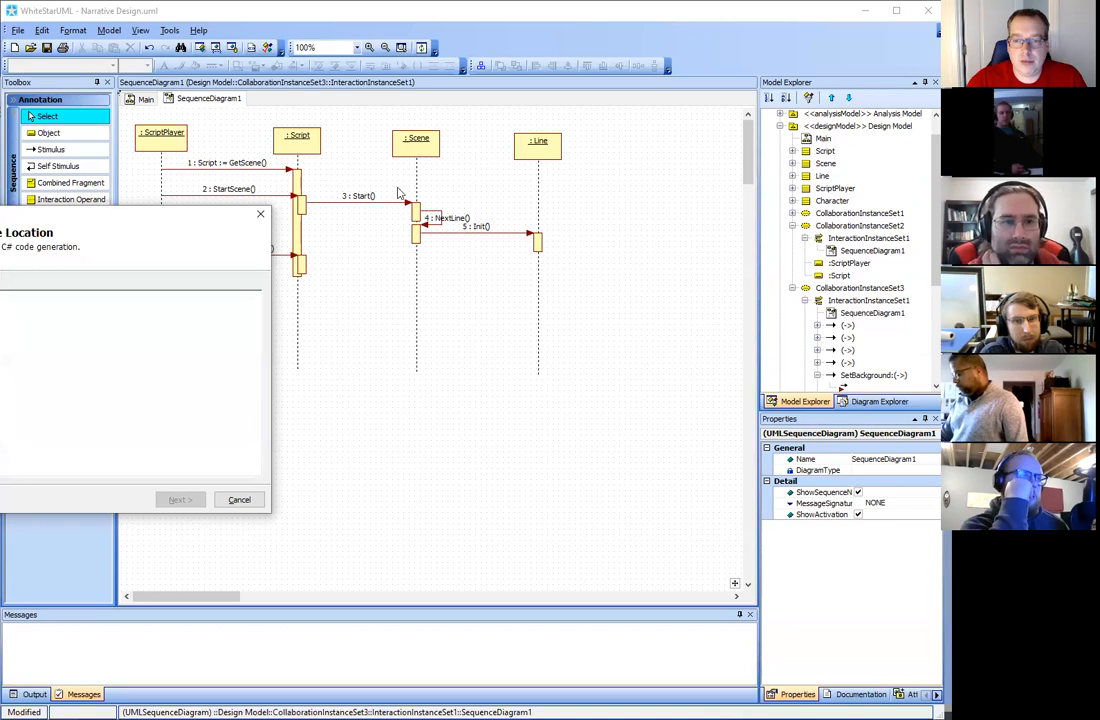
pyautogui.click(205, 291)
pyautogui.click(461, 470)
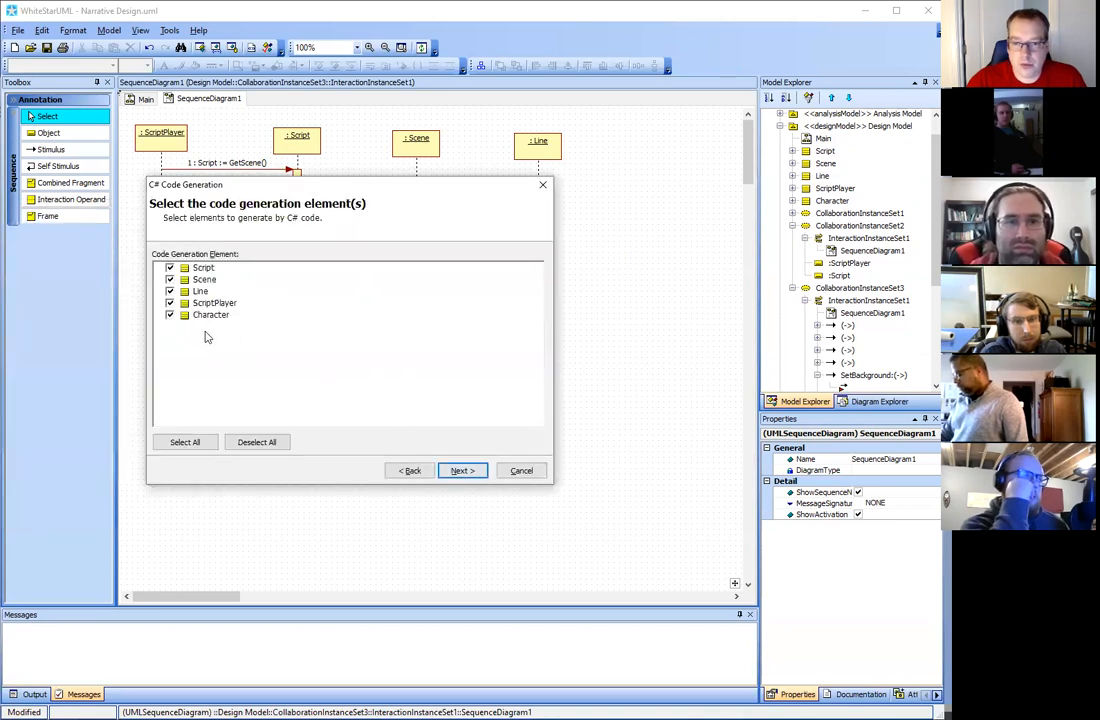
pyautogui.click(464, 472)
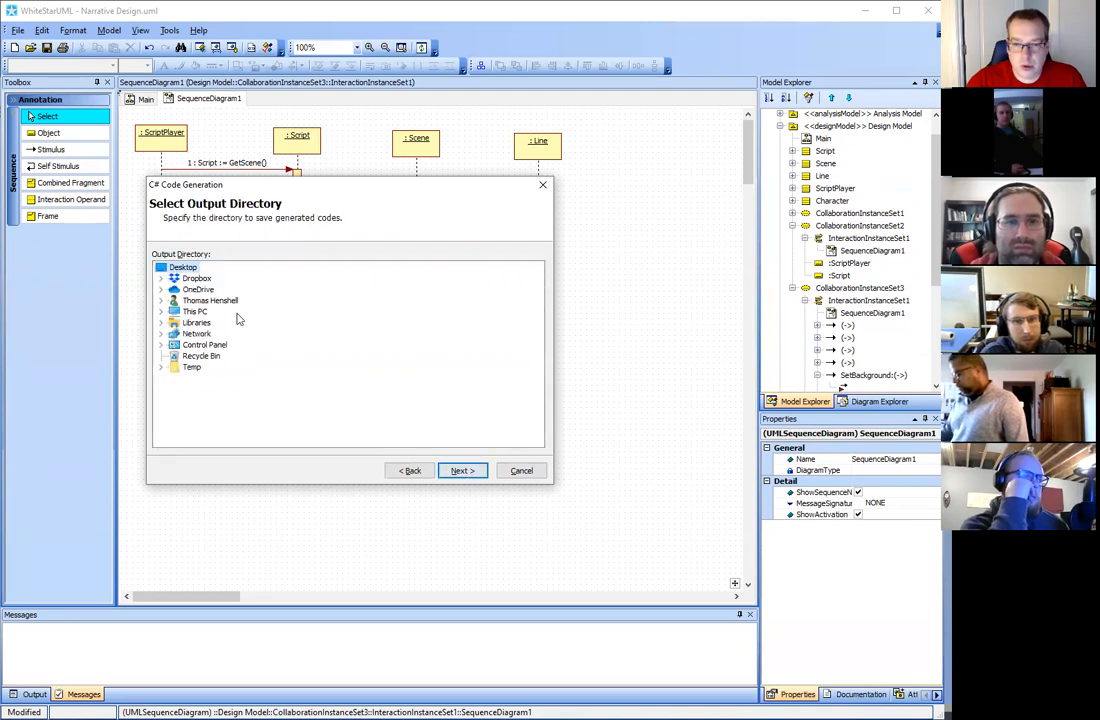
# Generate the C# code into the Temp folder with implementation of operations enabled, and finish the wizard
pyautogui.click(162, 368)
pyautogui.click(162, 368)
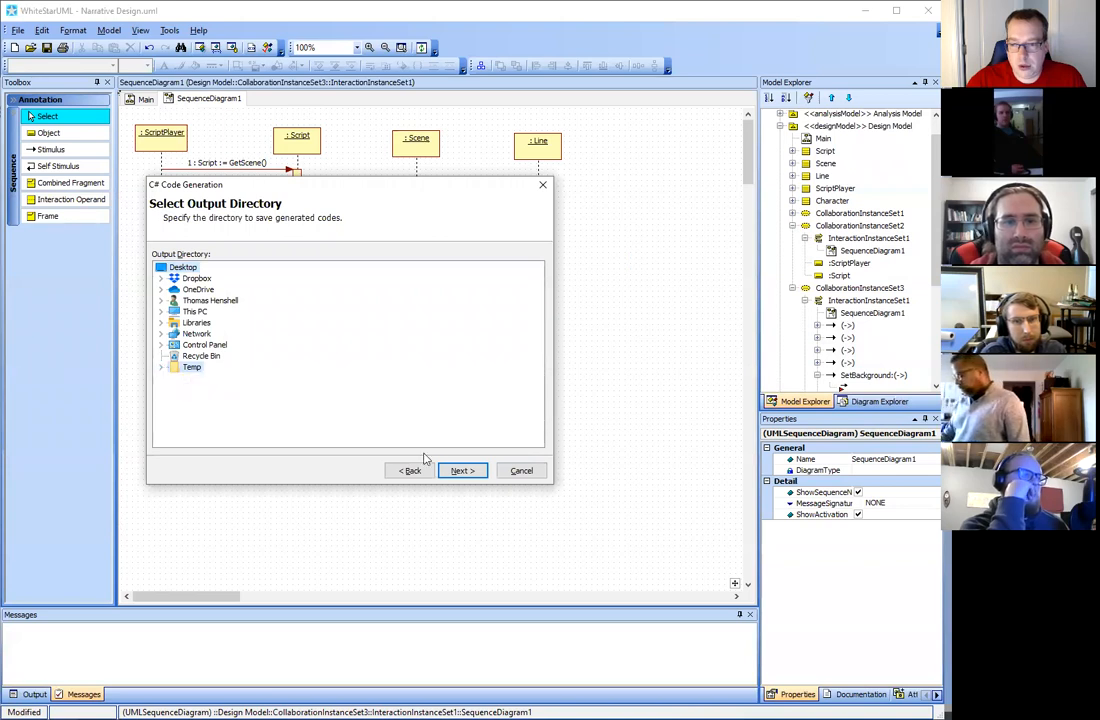
pyautogui.click(456, 471)
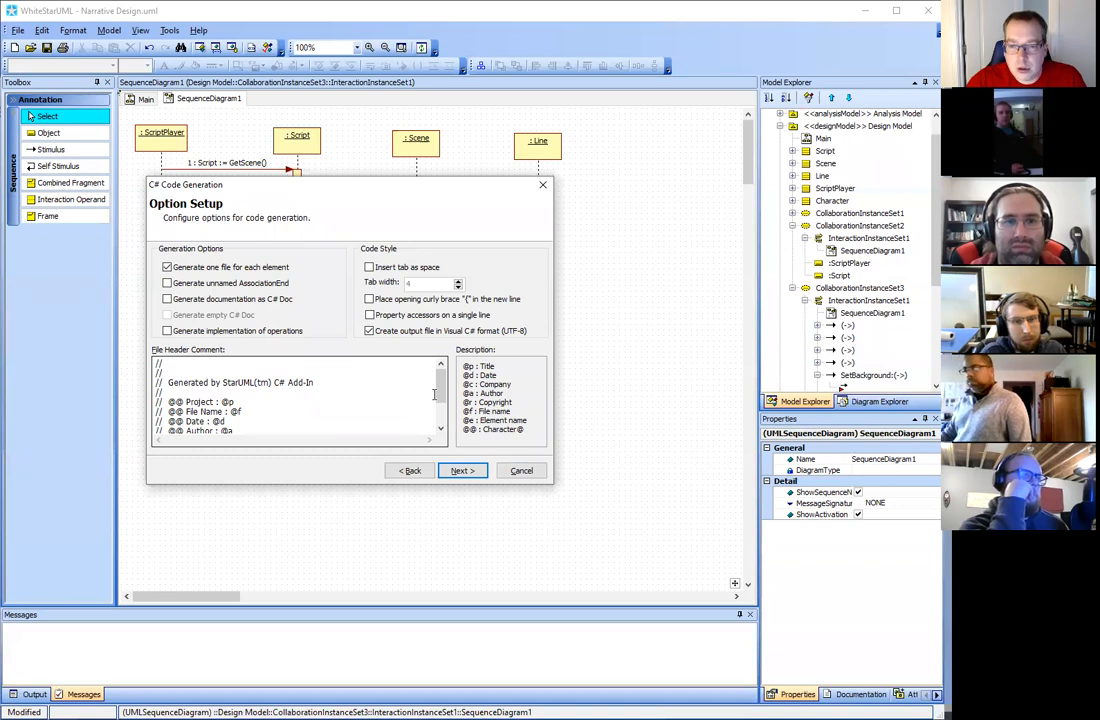
pyautogui.click(288, 332)
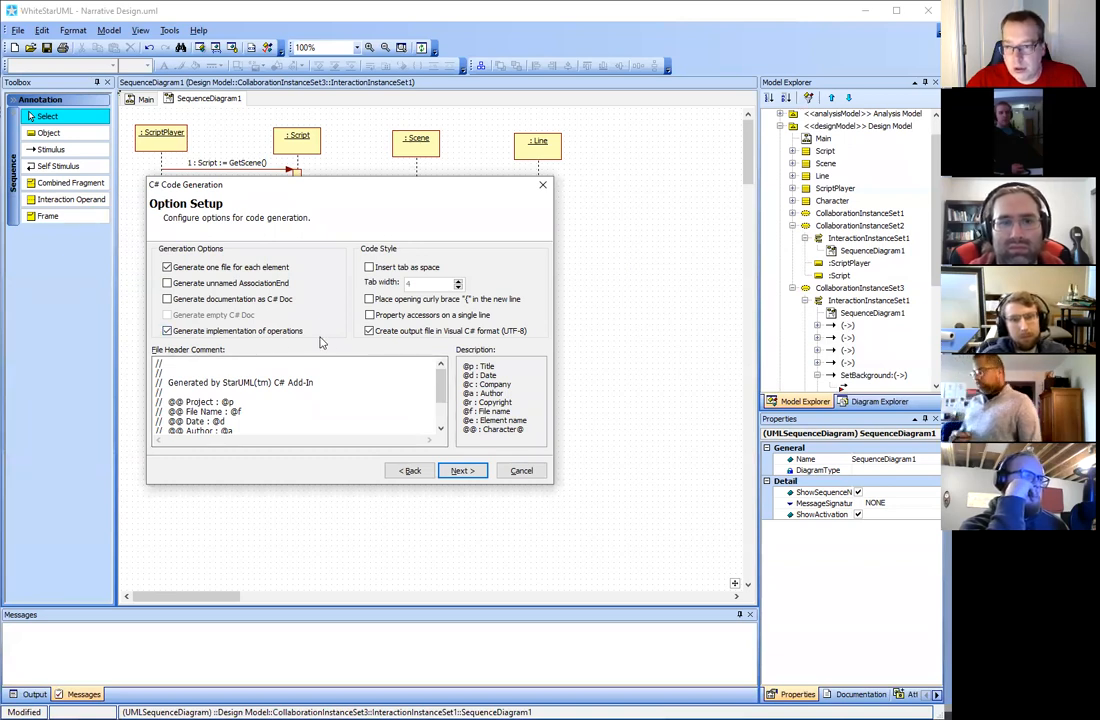
pyautogui.click(459, 472)
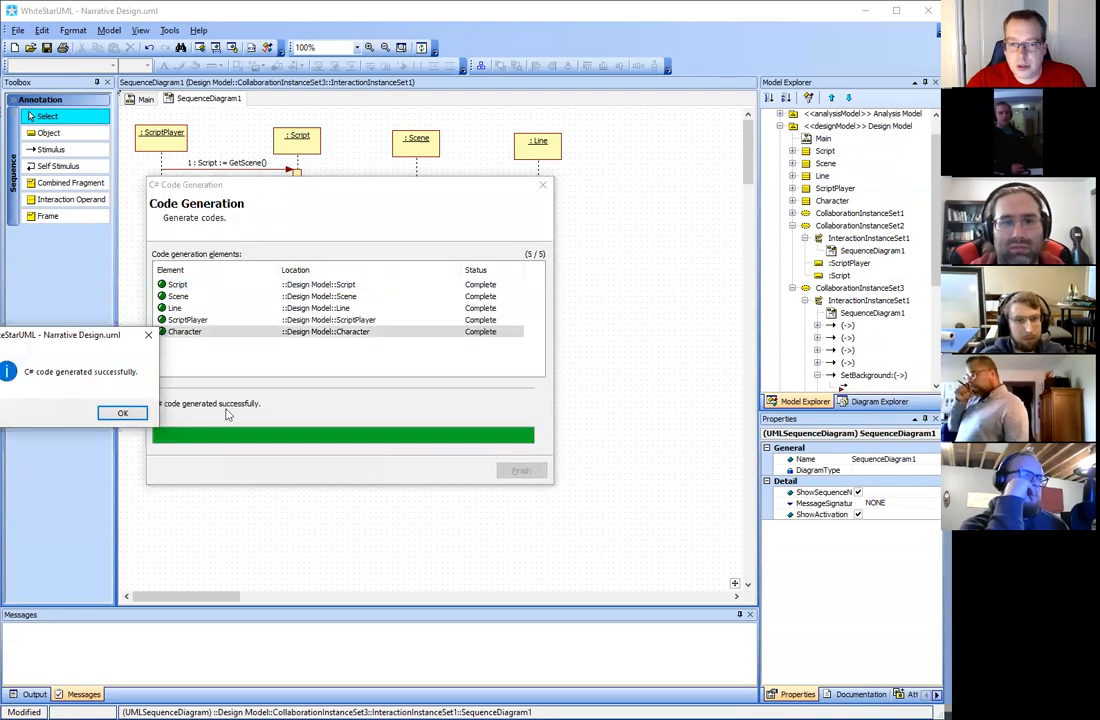
pyautogui.click(122, 413)
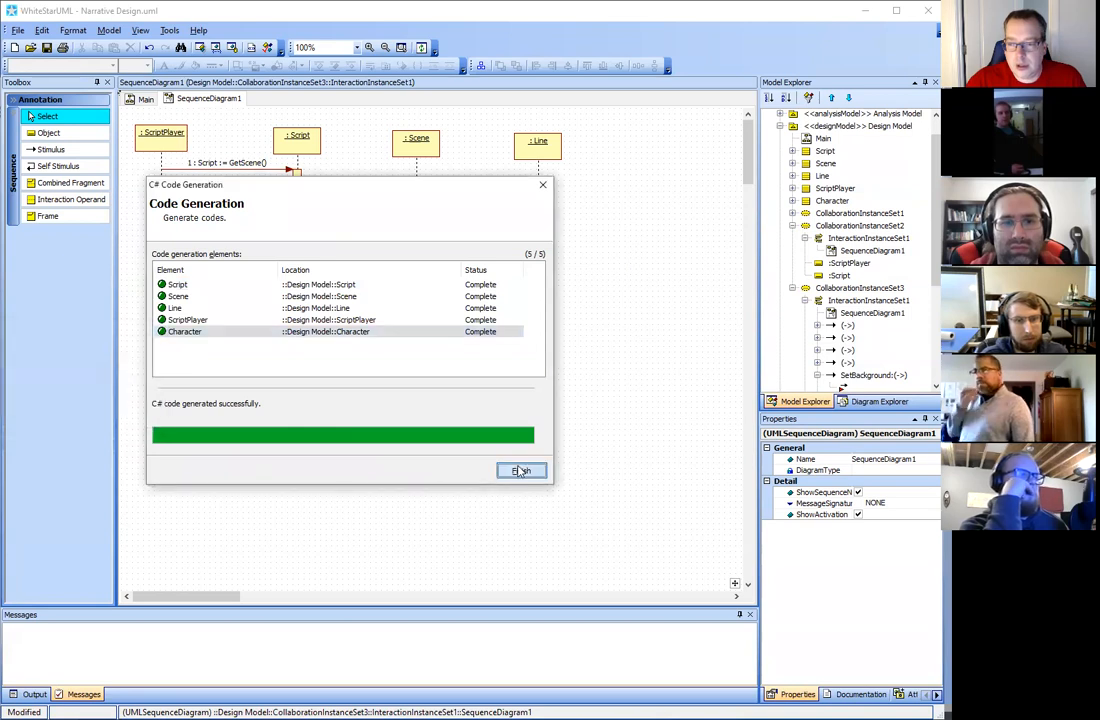
pyautogui.click(520, 471)
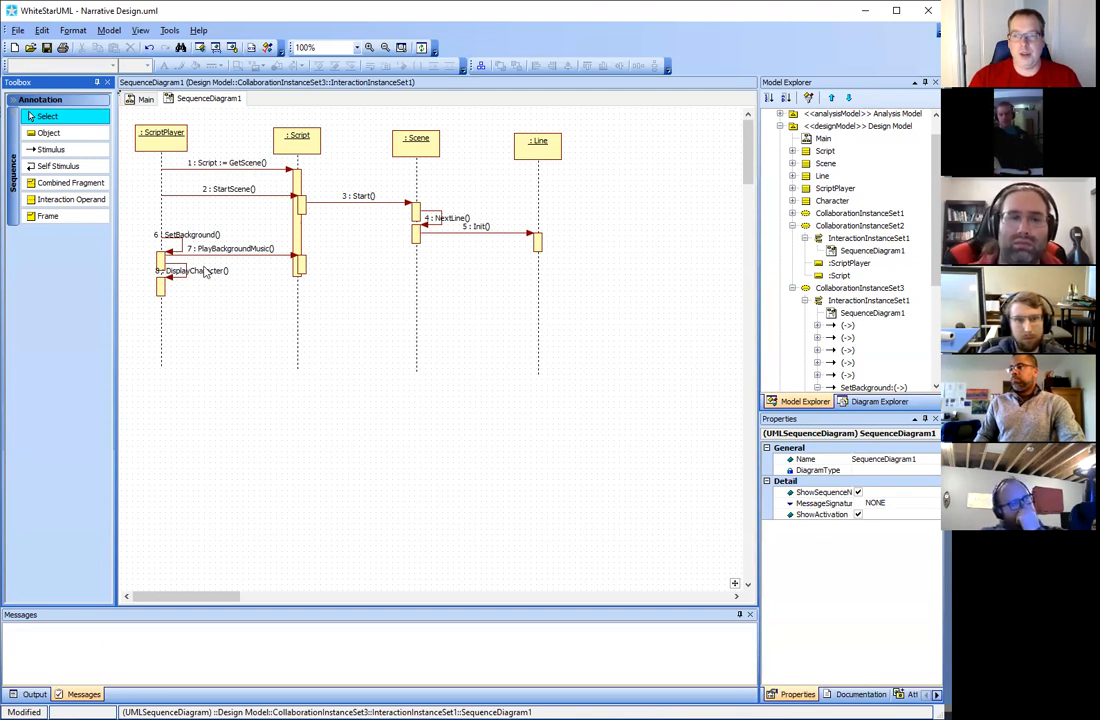
# Check the Main class diagram, try to move the DisplayCharacter self stimulus up ScriptPlayer's lifeline to just below GetScene, and undo the move
pyautogui.click(143, 99)
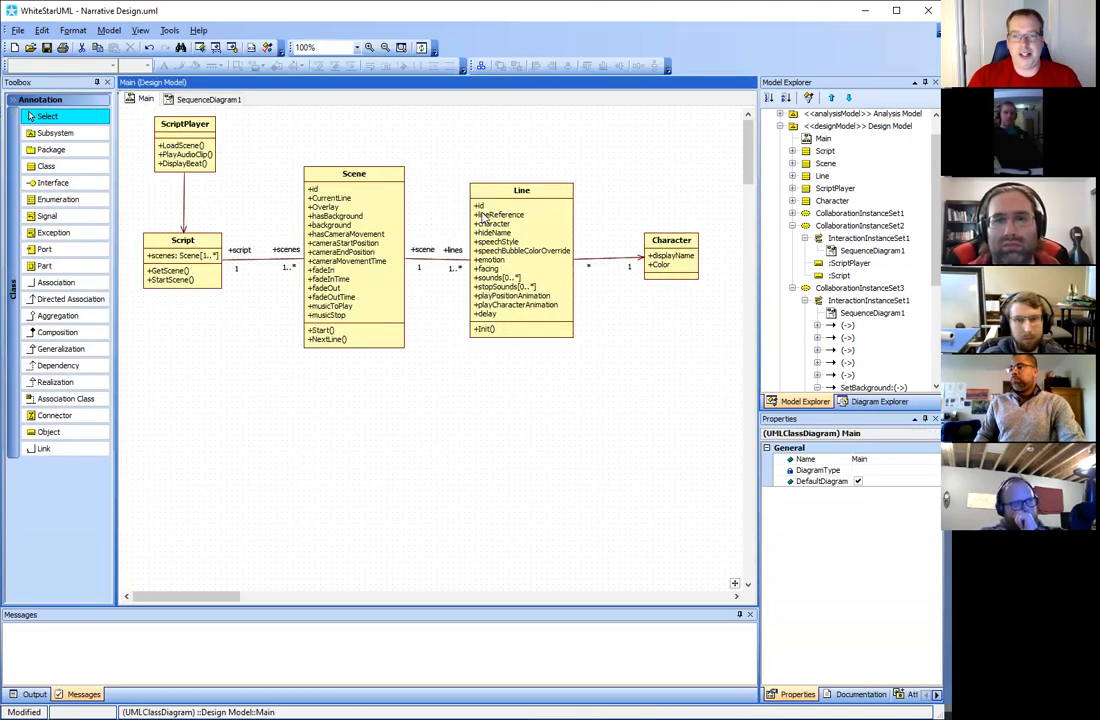
pyautogui.click(207, 100)
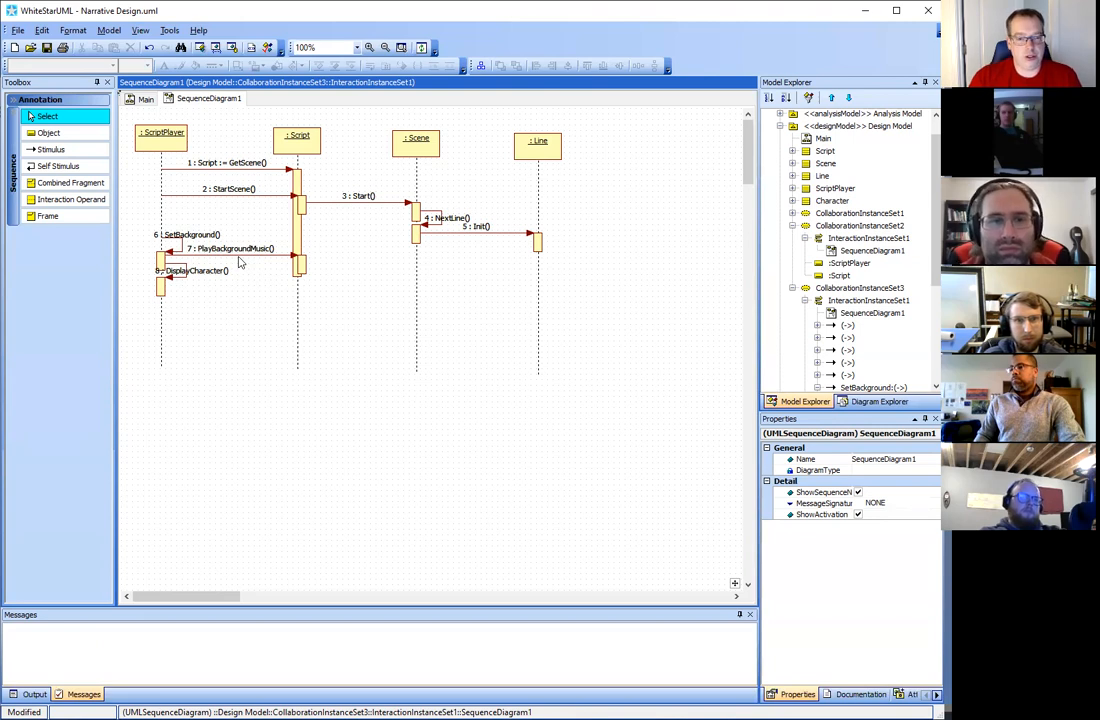
pyautogui.click(172, 264)
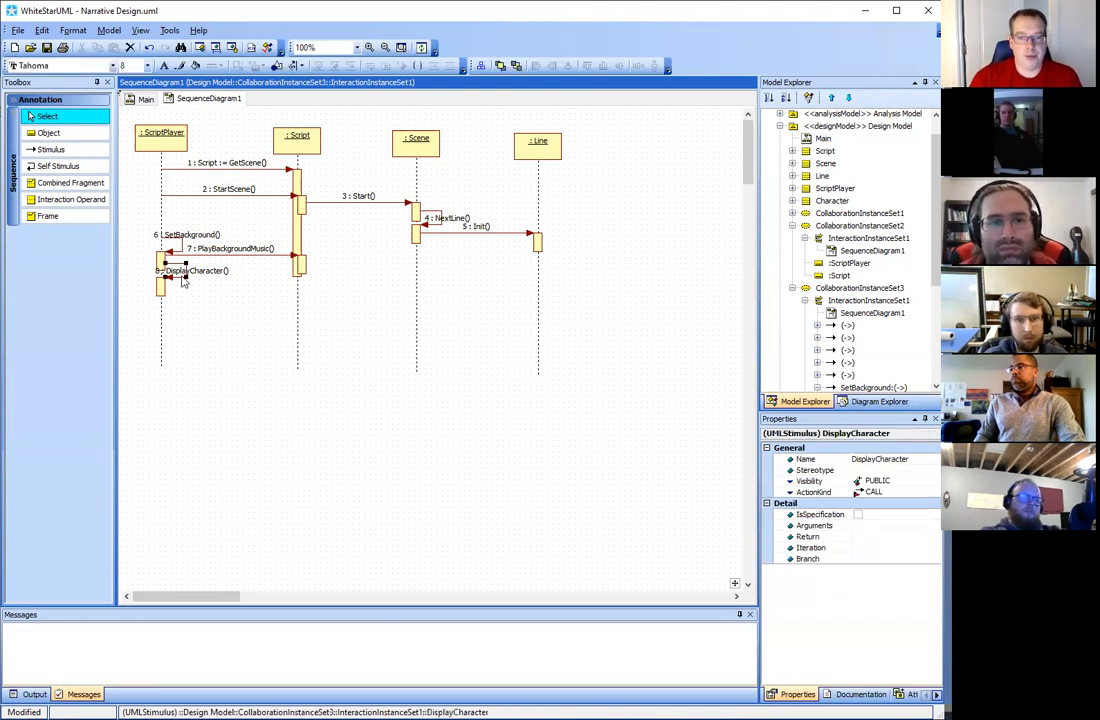
pyautogui.moveTo(178, 226); pyautogui.dragTo(172, 198)
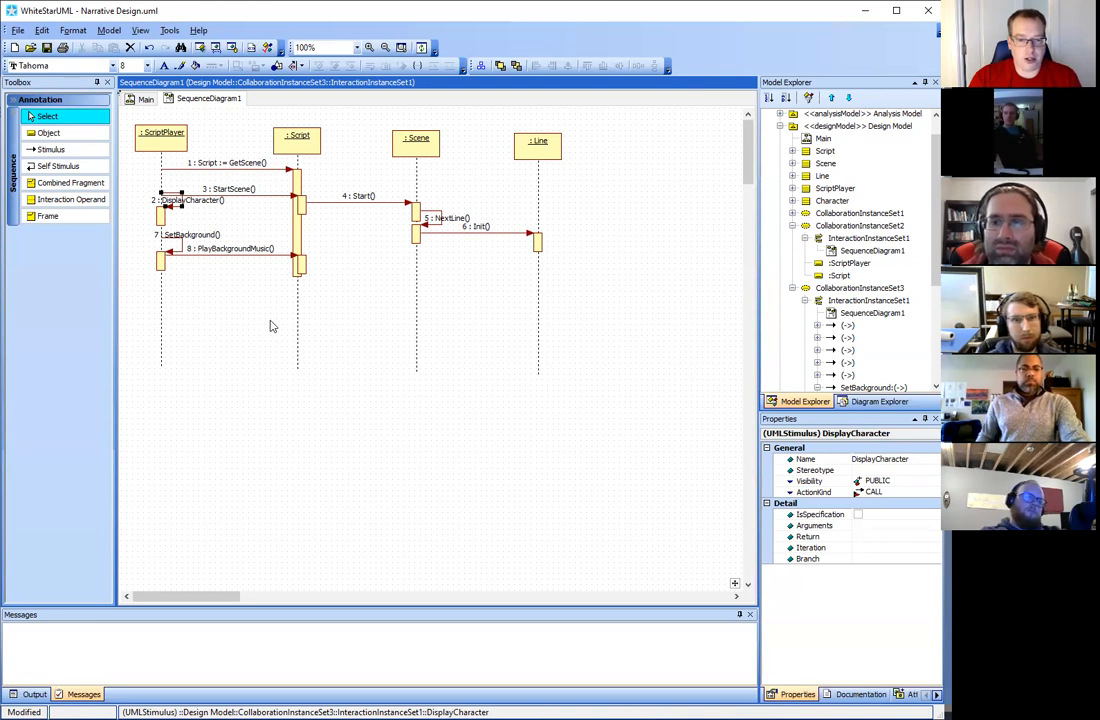
pyautogui.hotkey('ctrl', 'z')
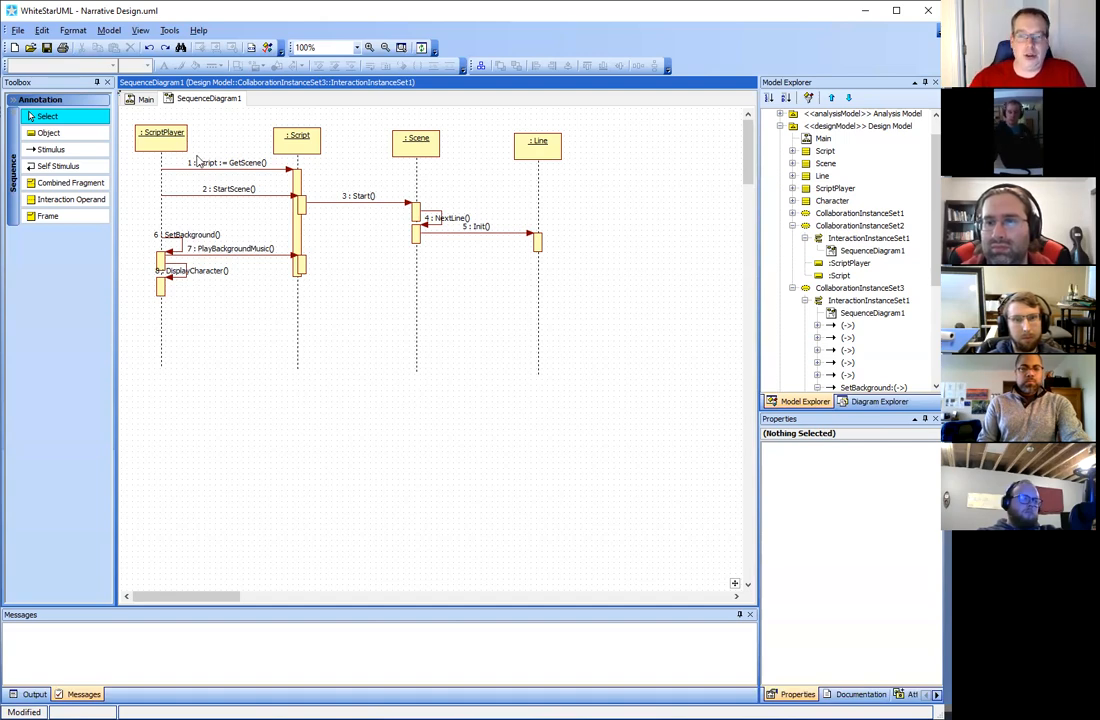
# Check the Main class diagram, and add an object named Xcode between the Script and Scene lifelines in SequenceDiagram1
pyautogui.click(143, 99)
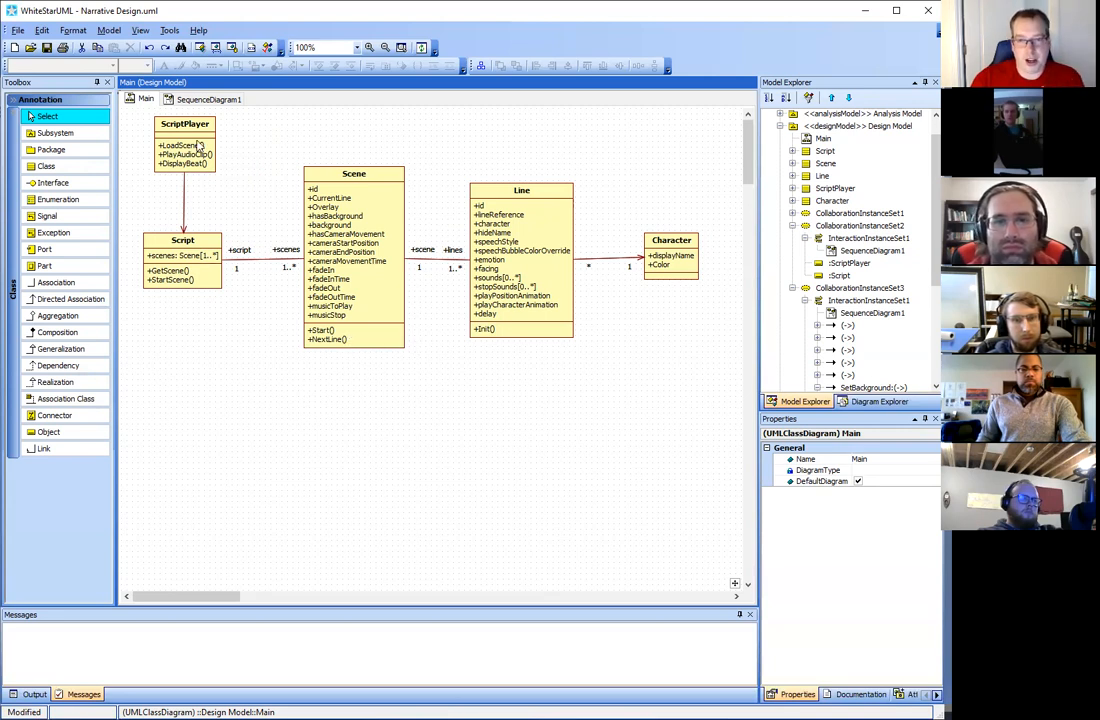
pyautogui.click(175, 98)
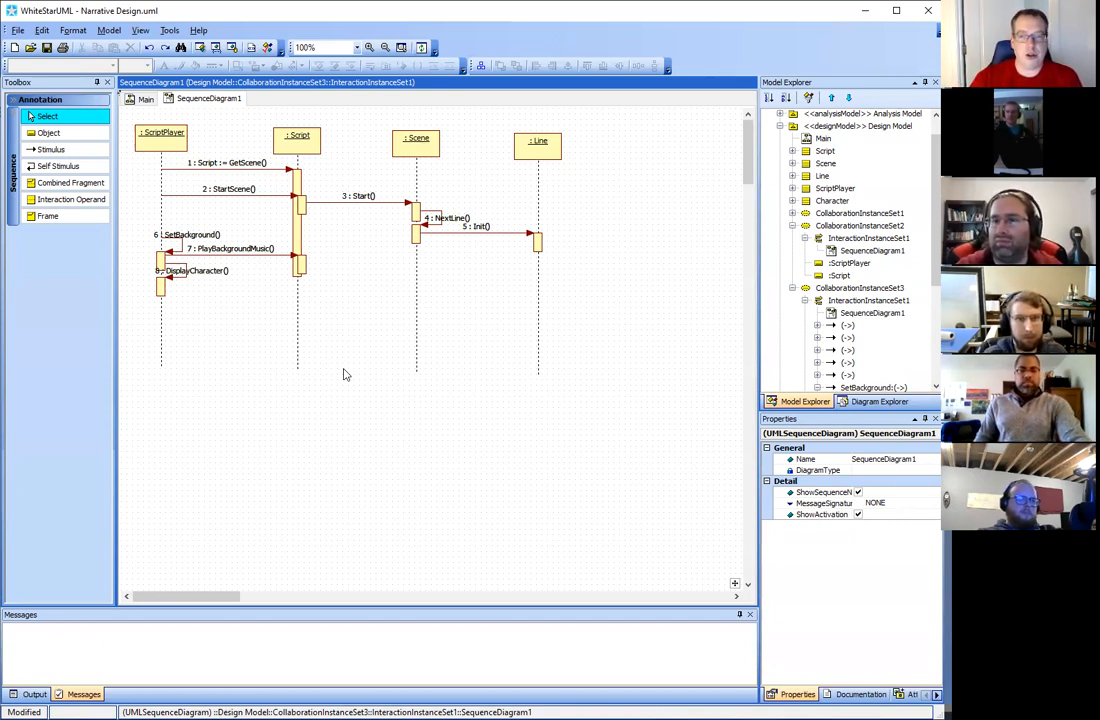
pyautogui.click(48, 132)
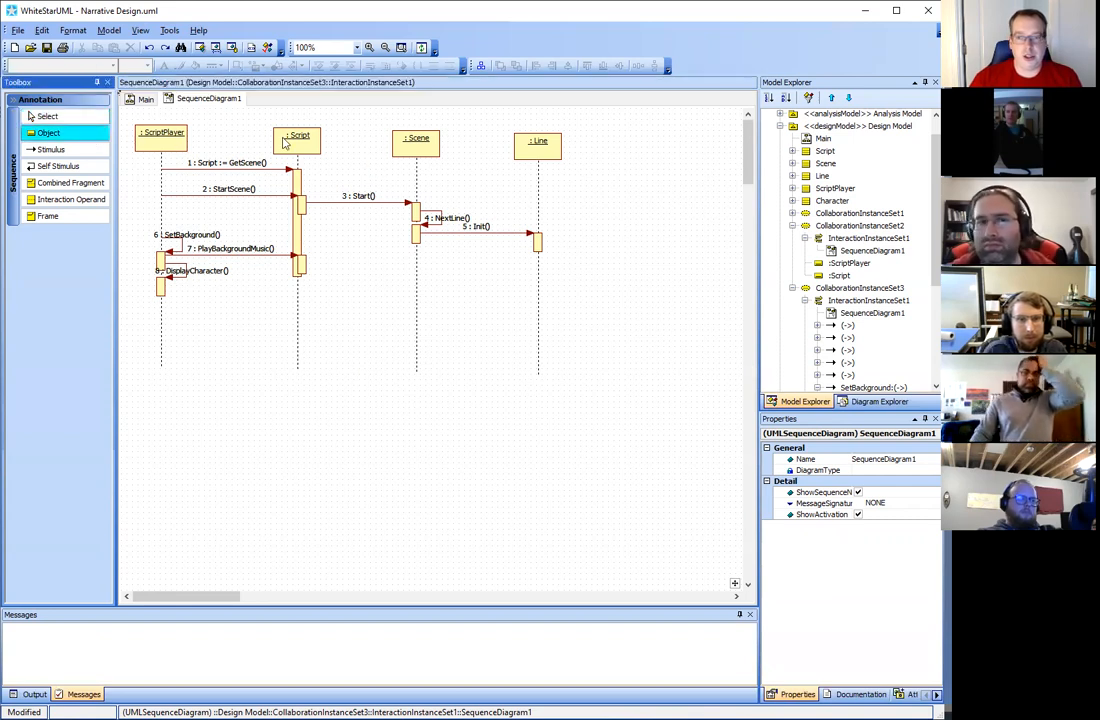
pyautogui.click(352, 138)
pyautogui.write('Xcode')
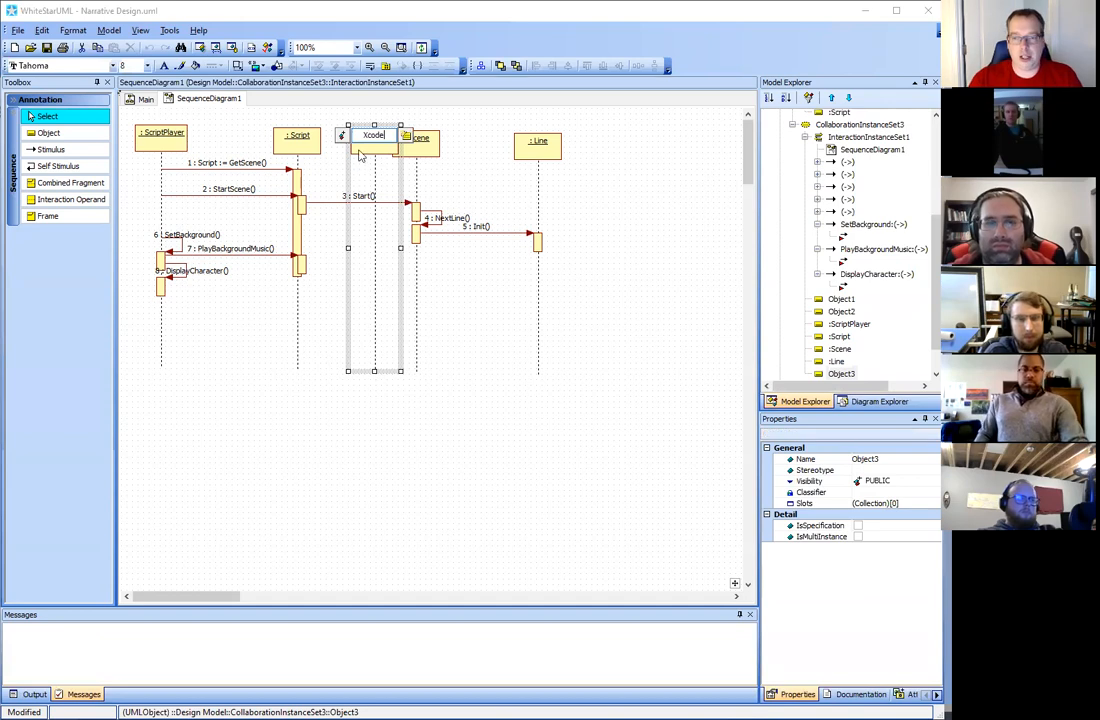
pyautogui.press('Return')
# Add an object named Git between the Scene and Line lifelines, and shift it slightly toward Scene so it clears Line
pyautogui.click(57, 134)
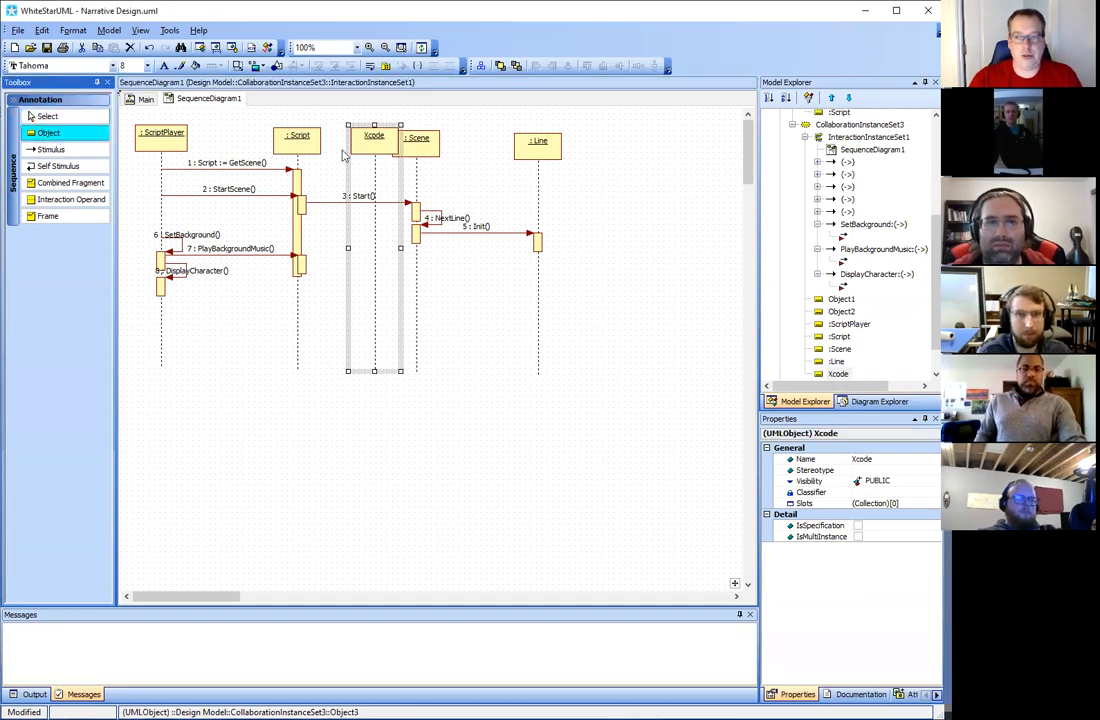
pyautogui.click(474, 148)
pyautogui.write('Git')
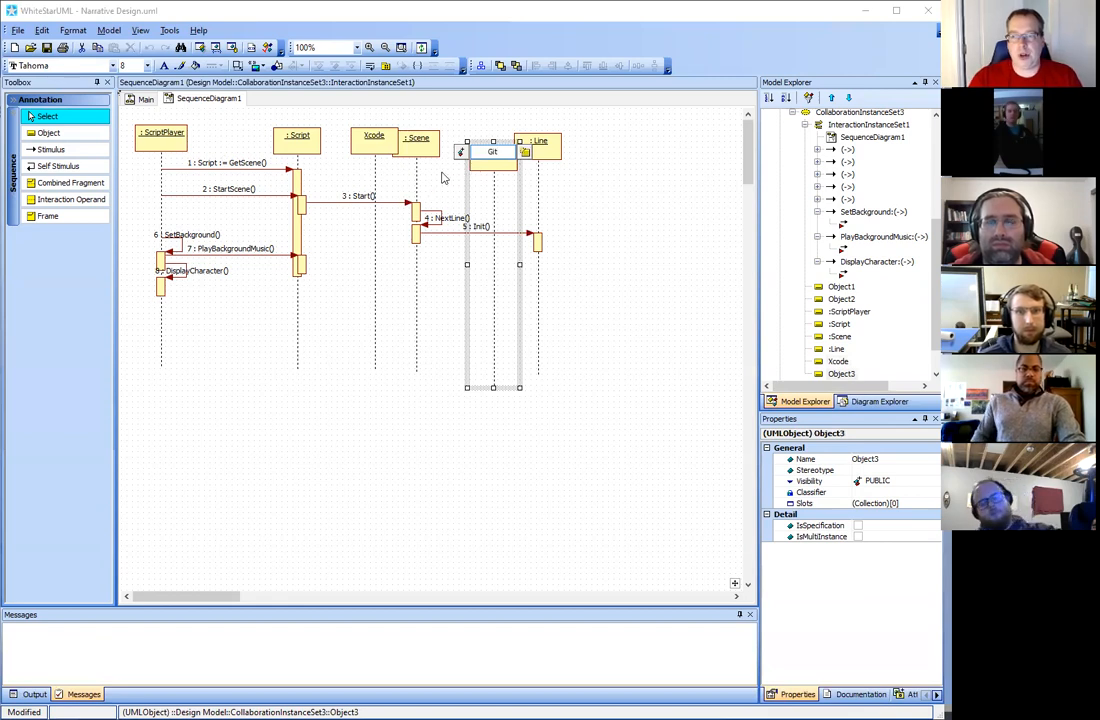
pyautogui.click(492, 162)
pyautogui.moveTo(492, 162); pyautogui.dragTo(476, 162)
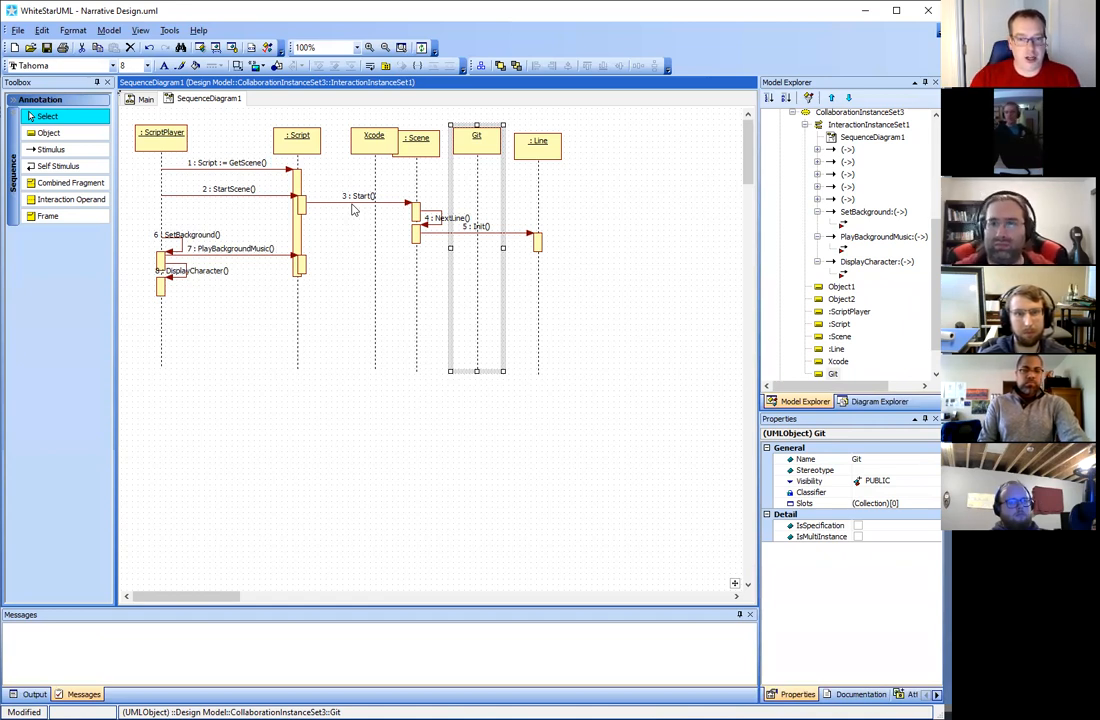
# Check the GetScene and PlayBackgroundMusic messages, and add two unnamed self stimuli one below the other on ScriptPlayer's lifeline beneath DisplayCharacter
pyautogui.click(232, 169)
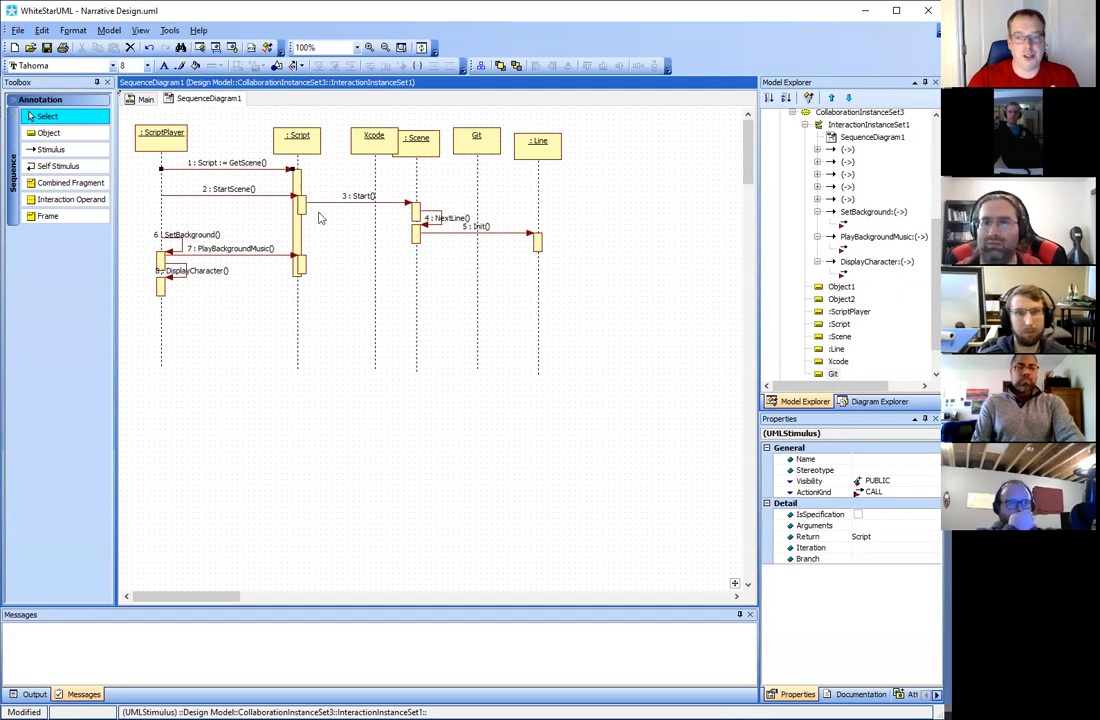
pyautogui.click(245, 260)
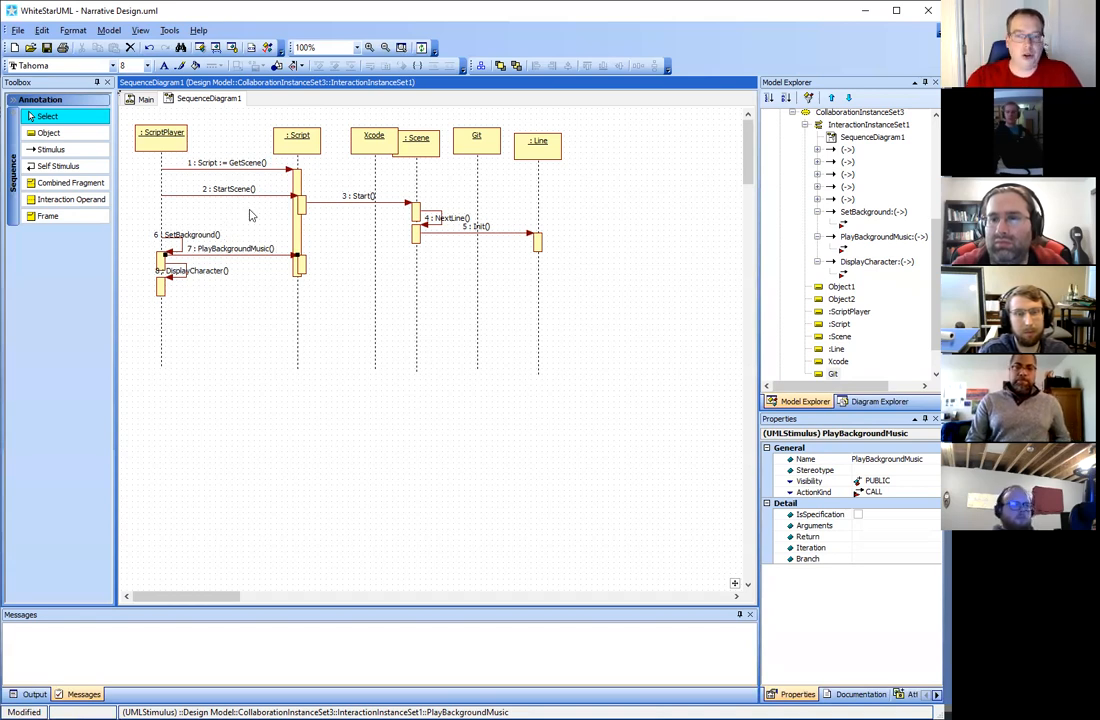
pyautogui.click(70, 166)
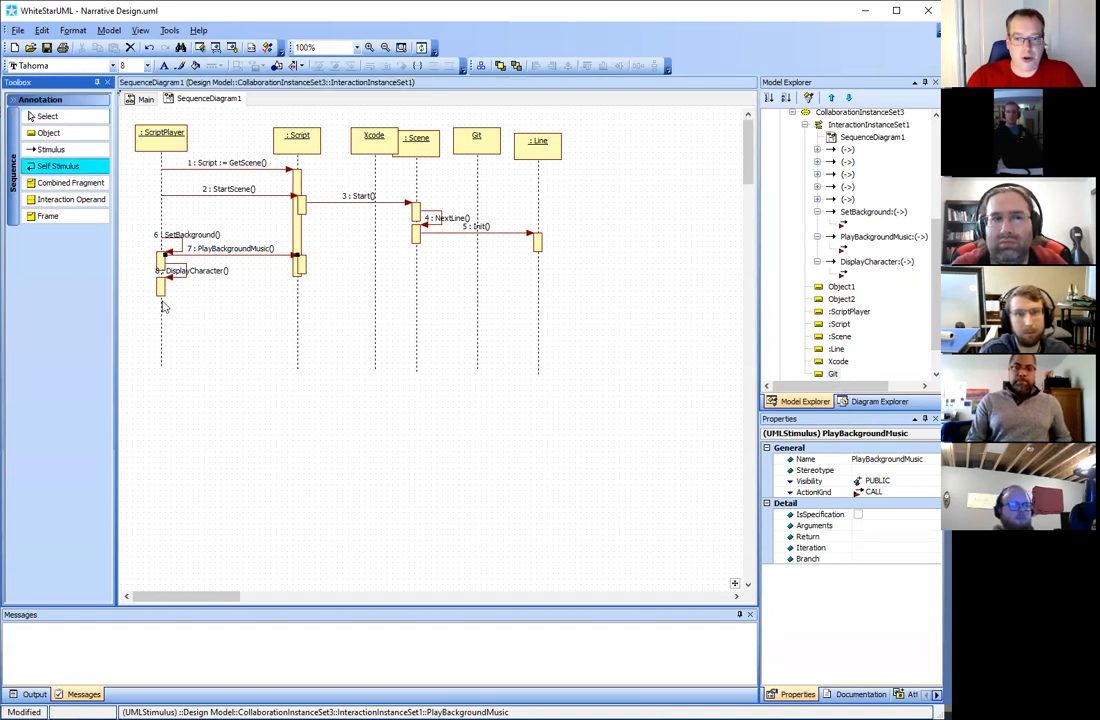
pyautogui.click(162, 306)
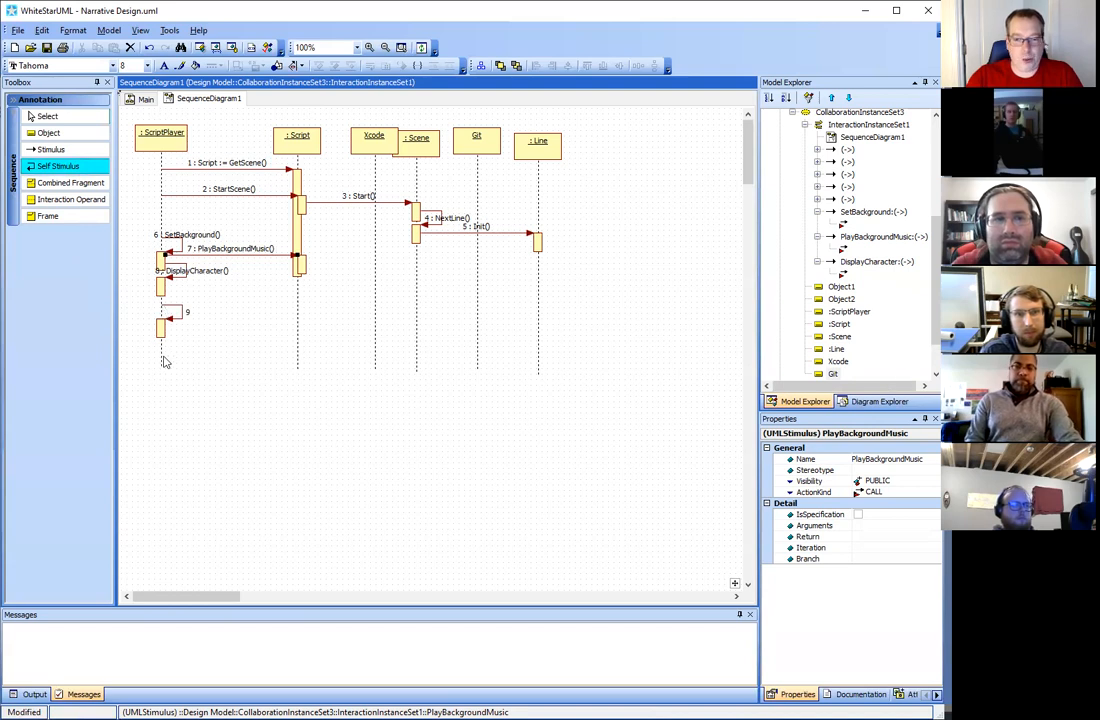
pyautogui.click(165, 362)
pyautogui.click(50, 166)
pyautogui.click(162, 347)
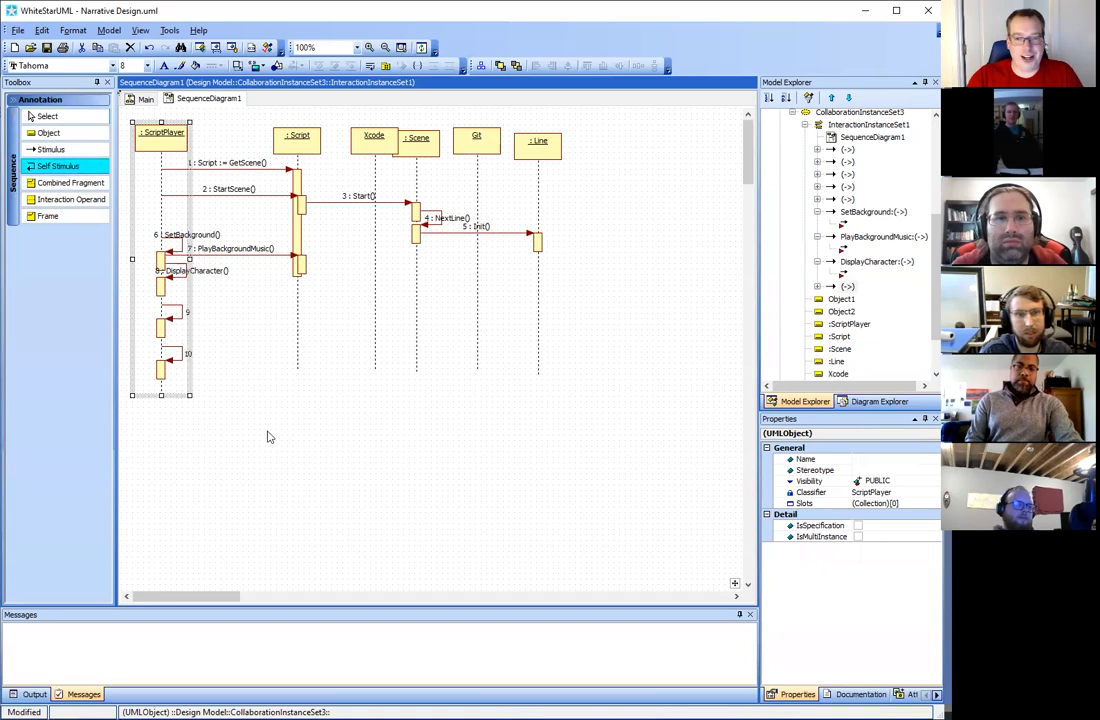
pyautogui.click(243, 377)
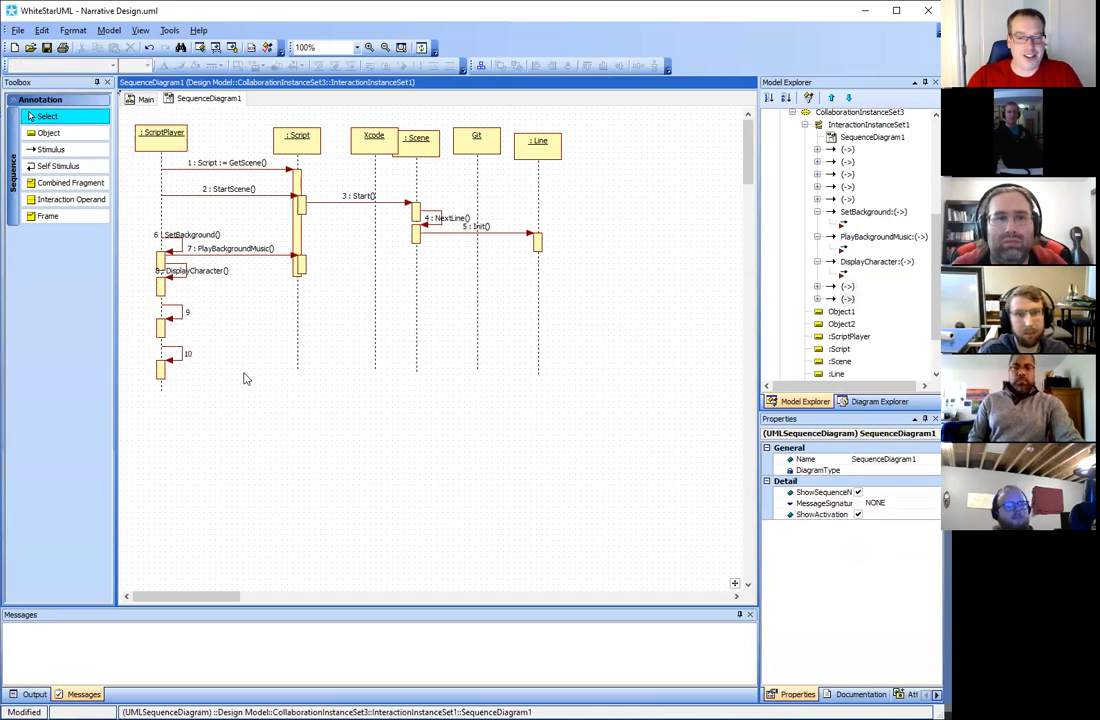